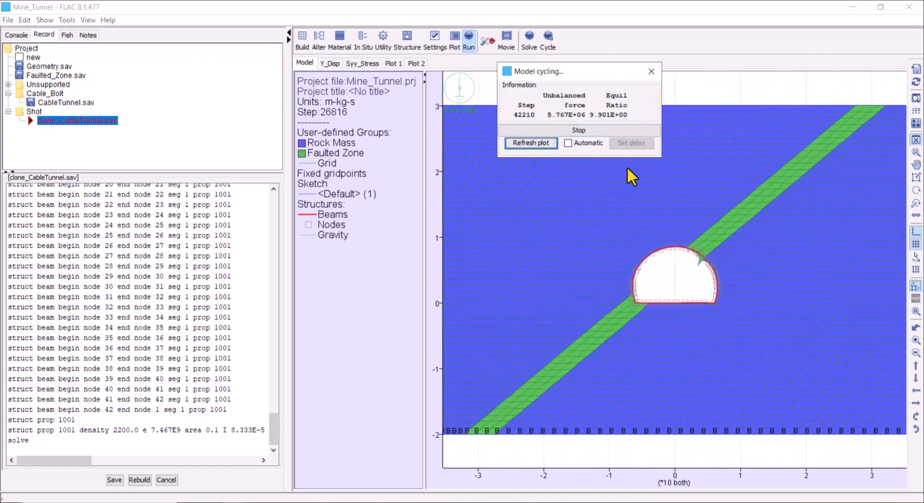
# Refresh the model plot during cycling and examine the beam lining where the faulted zone meets the tunnel's upper-right wall.
pyautogui.click(538, 145)
pyautogui.click(713, 266)
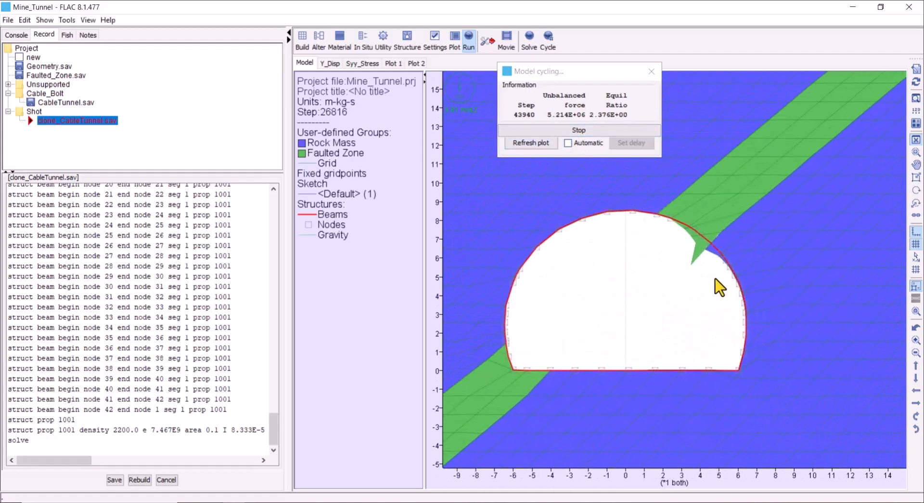
pyautogui.click(530, 143)
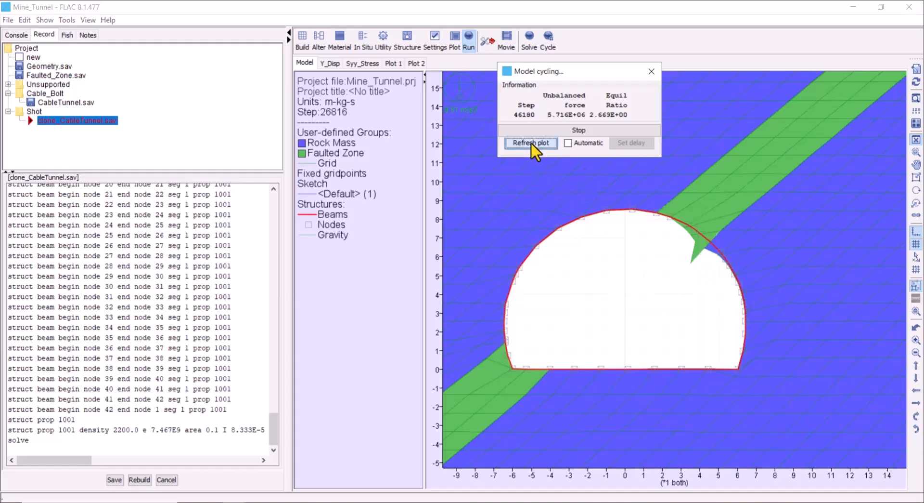
pyautogui.click(632, 251)
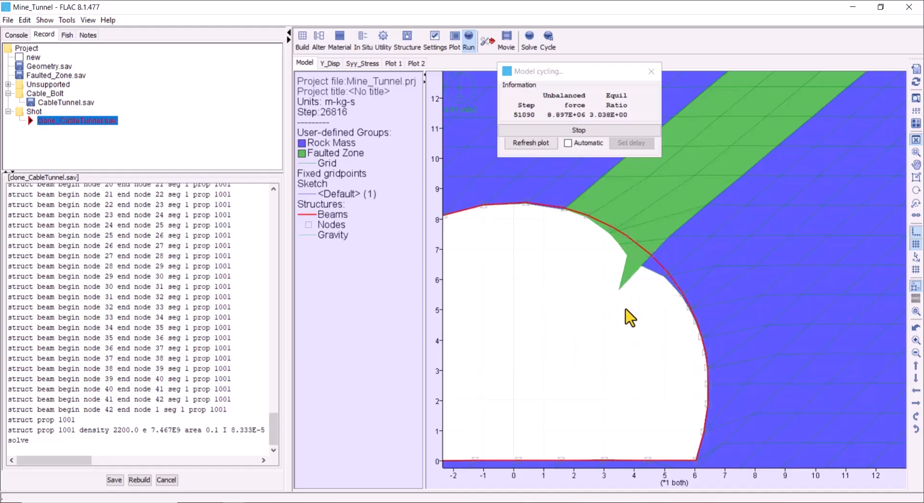
pyautogui.click(651, 260)
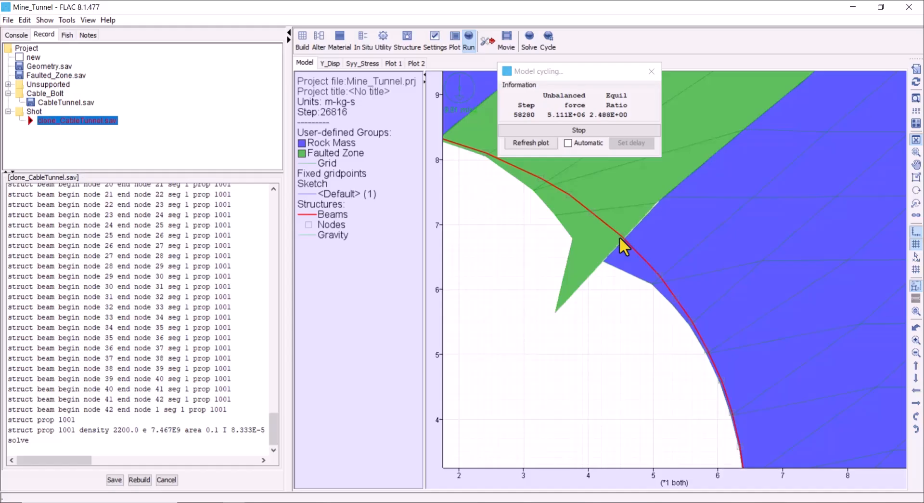
pyautogui.scroll(-5, 603, 318)
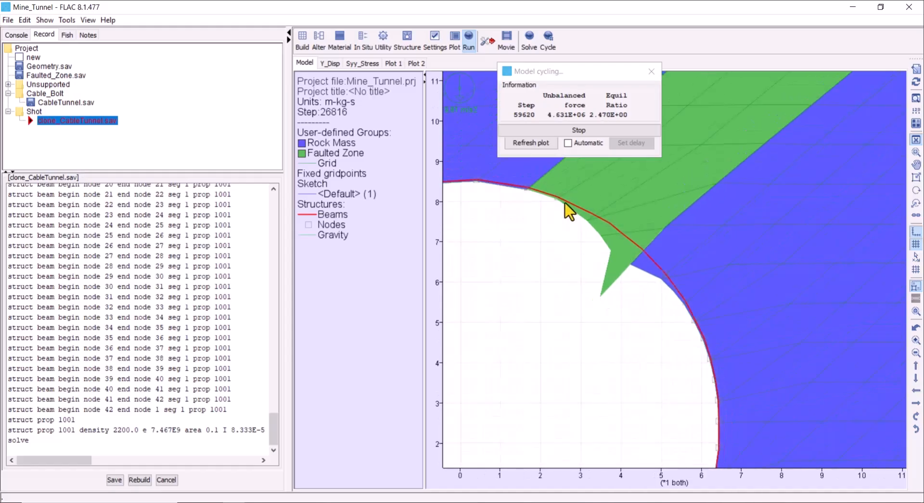
# Refresh the Y-displacement contour plot, inspect the wedge at the tunnel wall, and stop the model cycling.
pyautogui.click(525, 145)
pyautogui.click(332, 62)
pyautogui.click(535, 138)
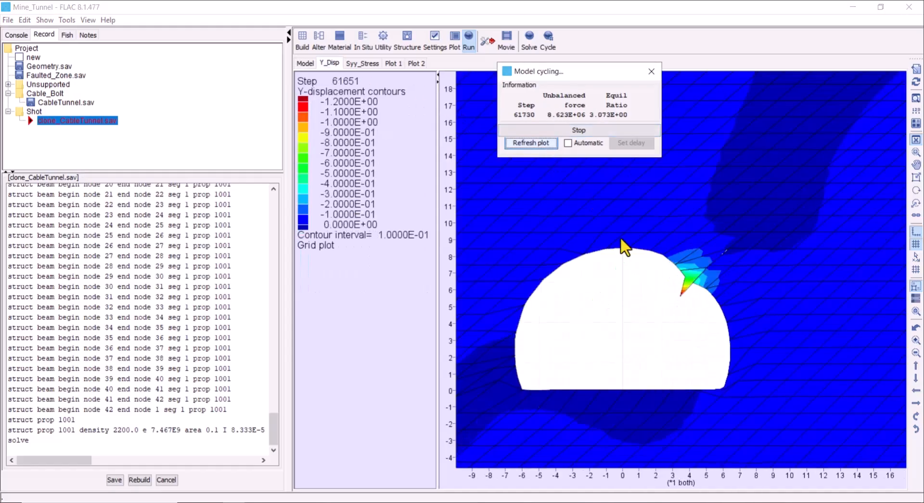
pyautogui.scroll(5, 727, 317)
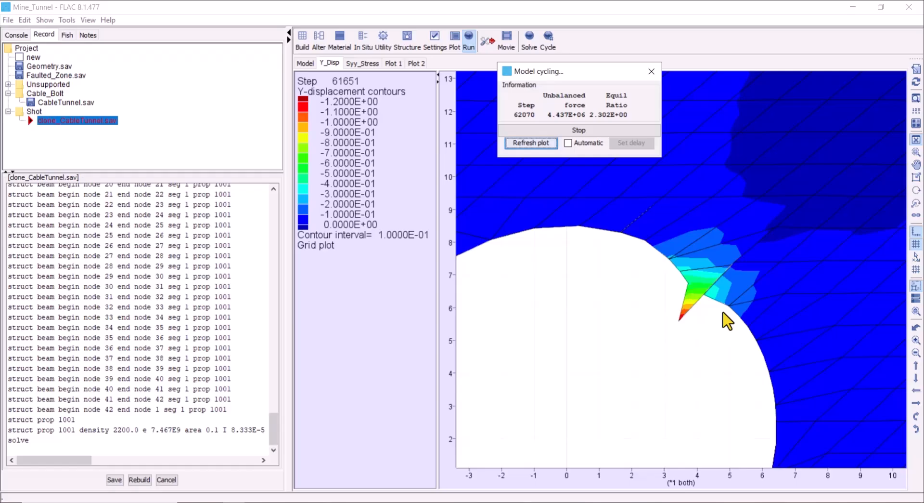
pyautogui.click(579, 131)
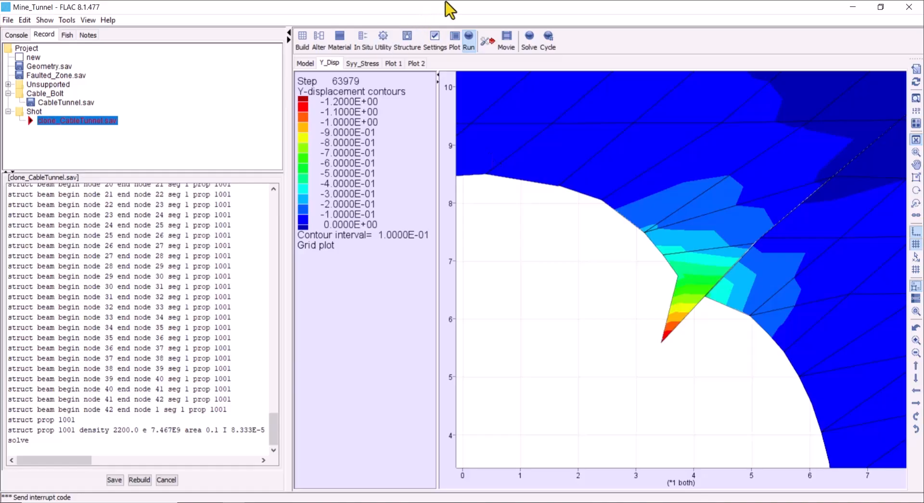
# Create a model plot with the region, gnum and grid items, ordering region first.
pyautogui.click(454, 39)
pyautogui.click(507, 38)
pyautogui.doubleClick(466, 191)
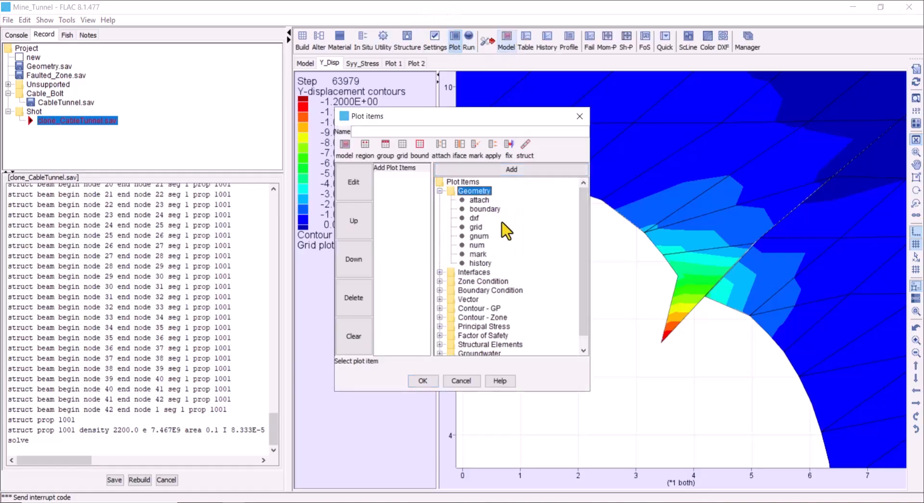
pyautogui.doubleClick(487, 235)
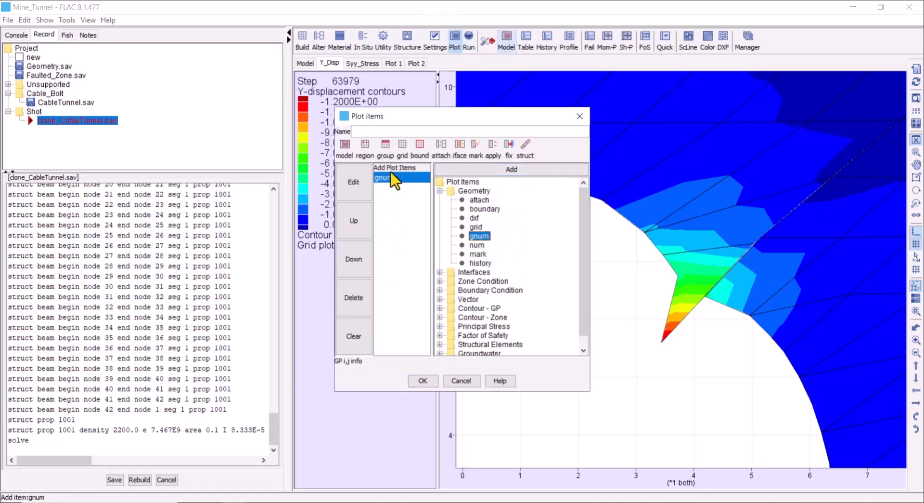
pyautogui.click(400, 155)
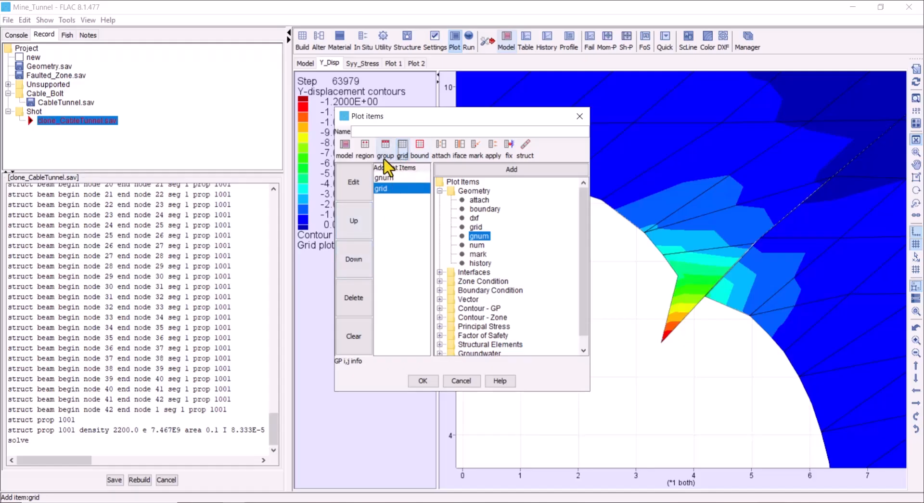
pyautogui.click(365, 148)
pyautogui.moveTo(390, 204); pyautogui.dragTo(390, 180)
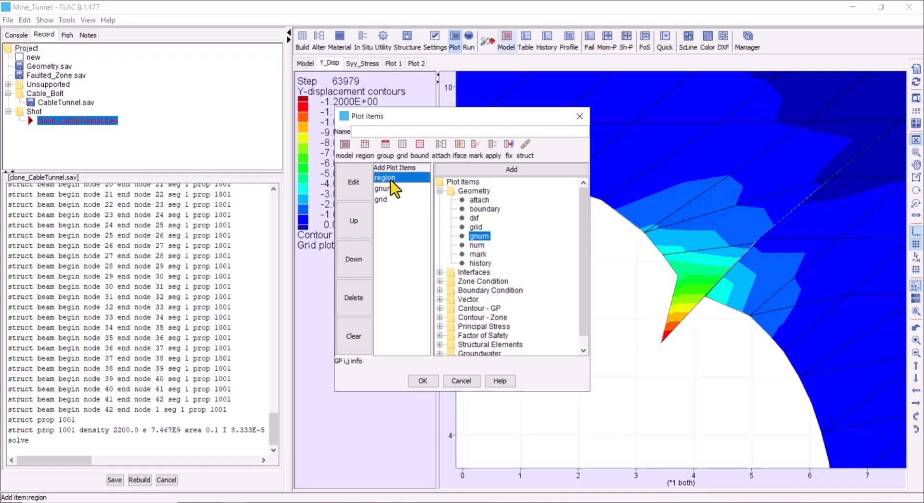
pyautogui.click(437, 386)
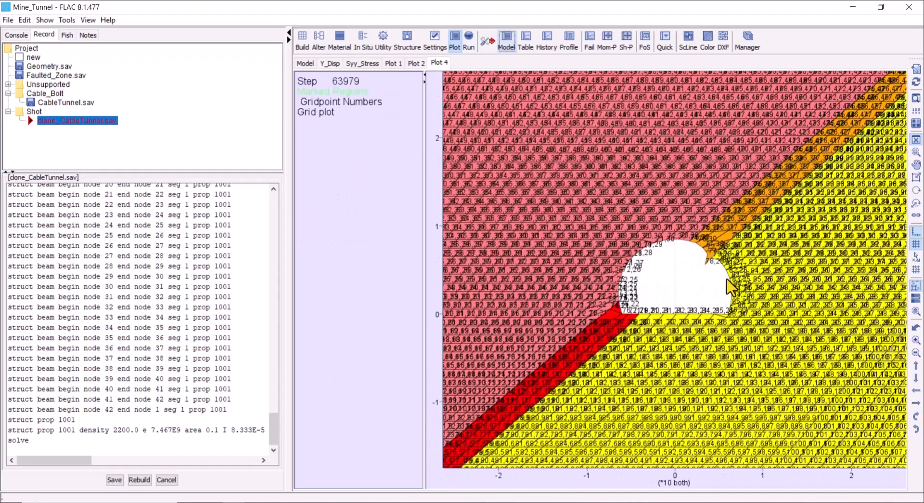
# Examine the gridpoint numbers around the faulted-zone wedge protruding into the tunnel.
pyautogui.scroll(5, 724, 324)
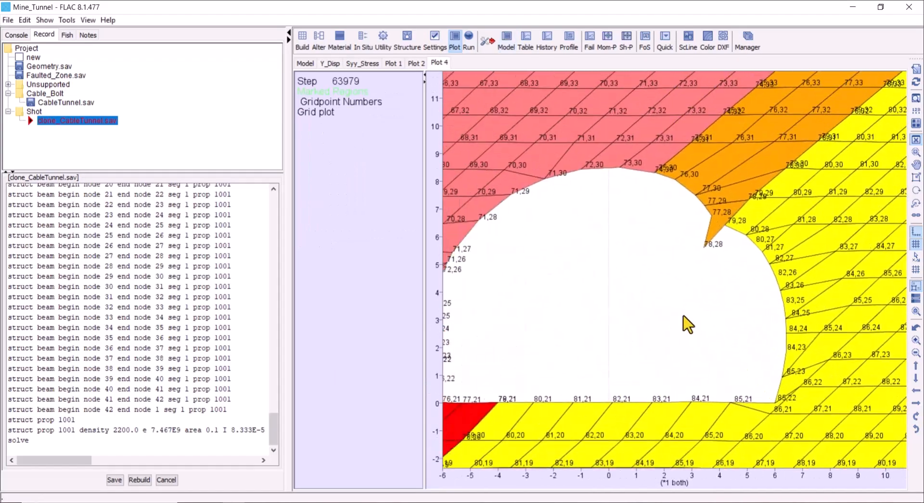
pyautogui.scroll(3, 695, 319)
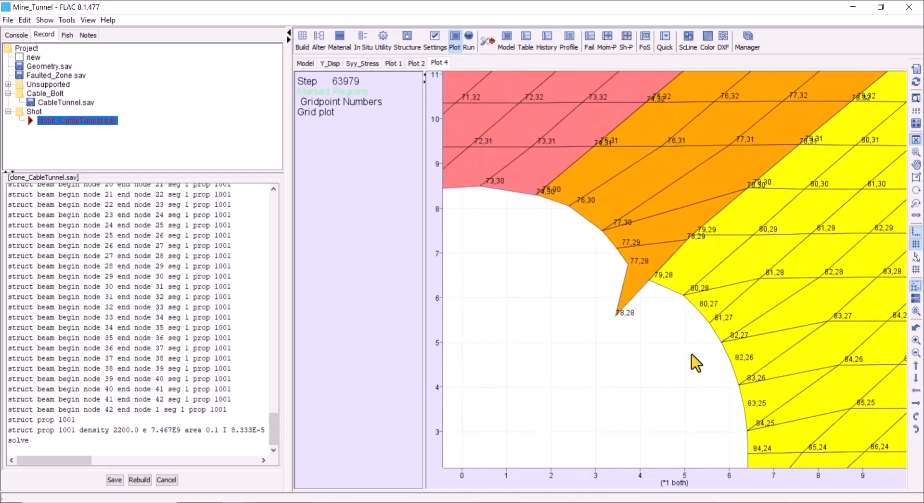
pyautogui.rightClick(656, 341)
pyautogui.click(616, 339)
pyautogui.scroll(3, 669, 282)
pyautogui.moveTo(680, 291); pyautogui.dragTo(618, 270)
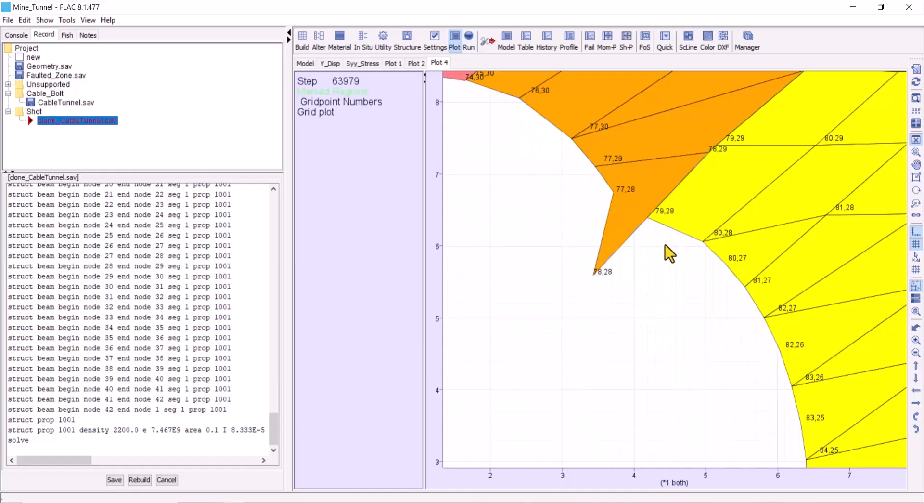
# Create a separate model plot showing only the structural beam geometry.
pyautogui.click(504, 44)
pyautogui.click(440, 191)
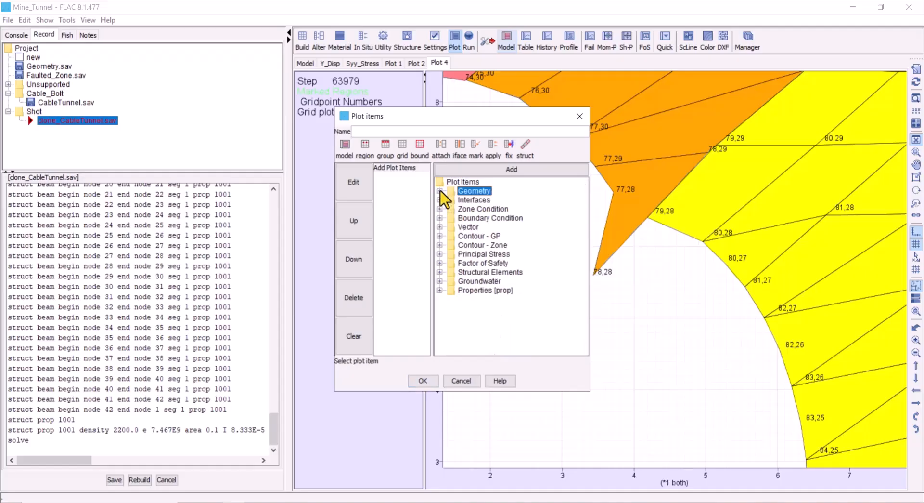
pyautogui.click(474, 272)
pyautogui.doubleClick(474, 272)
pyautogui.doubleClick(485, 281)
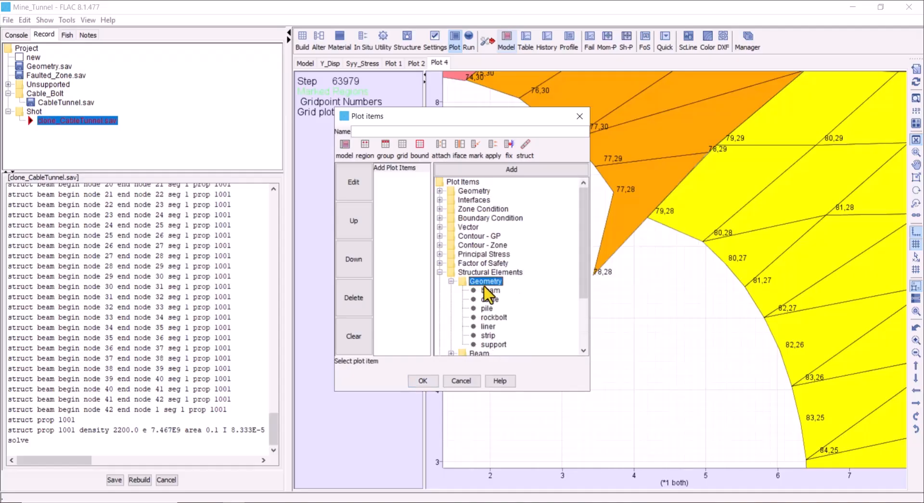
pyautogui.doubleClick(490, 290)
pyautogui.click(423, 381)
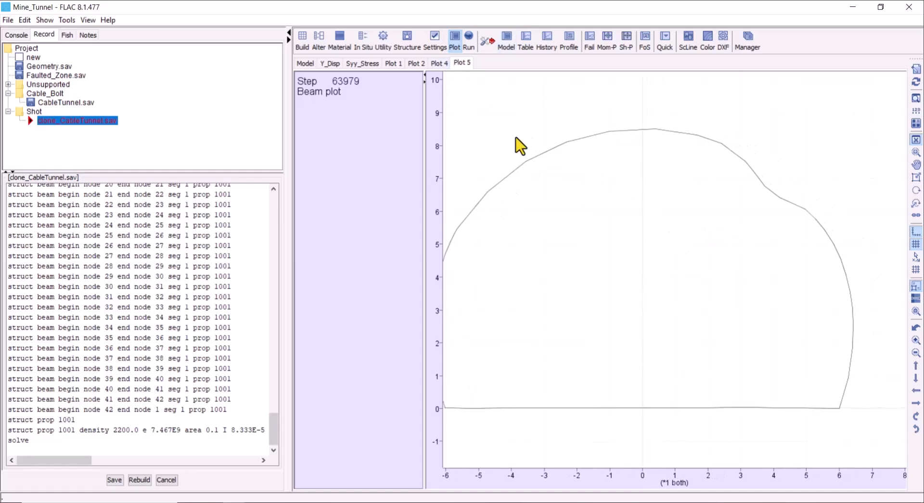
# Add the structural beam geometry to Plot 4, alongside its region, gridpoint number and grid items.
pyautogui.rightClick(557, 158)
pyautogui.click(444, 73)
pyautogui.click(441, 64)
pyautogui.rightClick(526, 171)
pyautogui.click(542, 183)
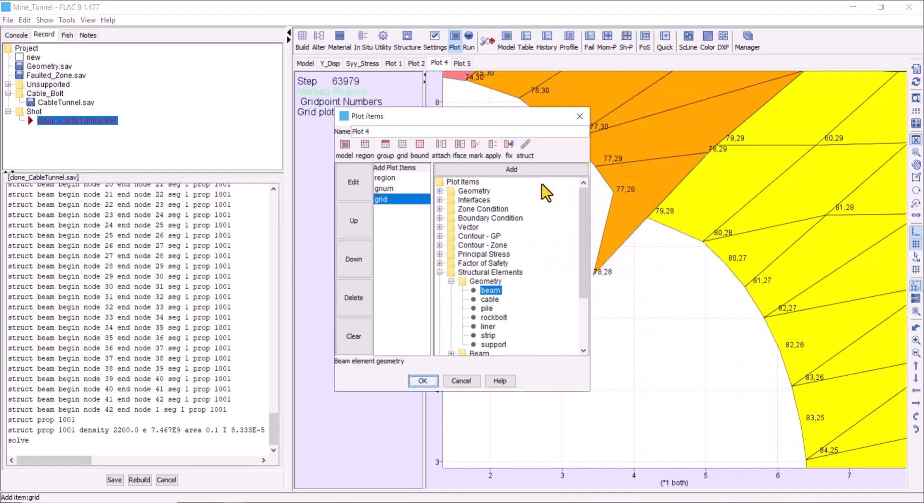
pyautogui.doubleClick(498, 291)
pyautogui.click(423, 380)
# Examine how the beam passes between gridpoints 77,28 and 79,28 relative to the wedge tip at 78,28.
pyautogui.scroll(-5, 629, 323)
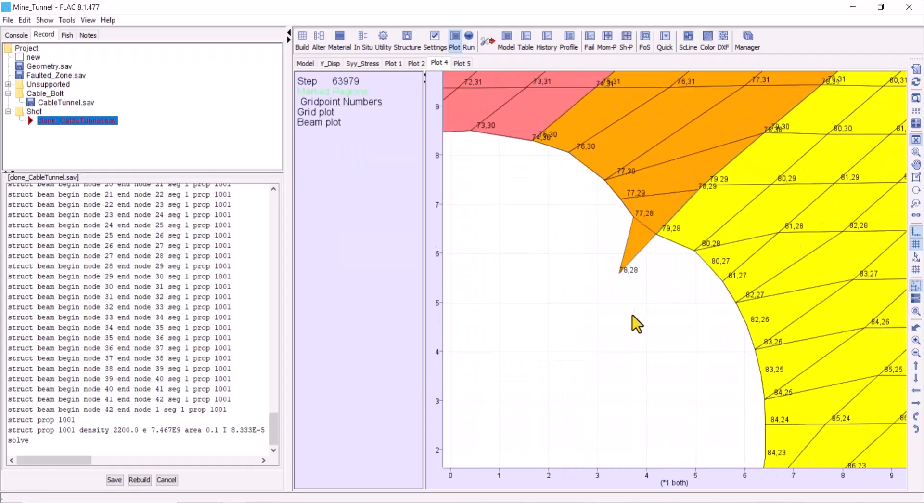
pyautogui.scroll(5, 599, 297)
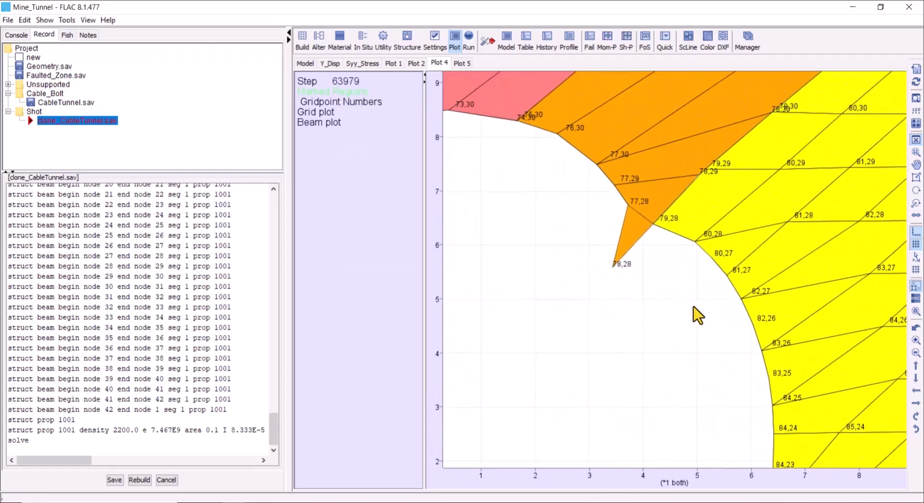
pyautogui.scroll(2, 681, 319)
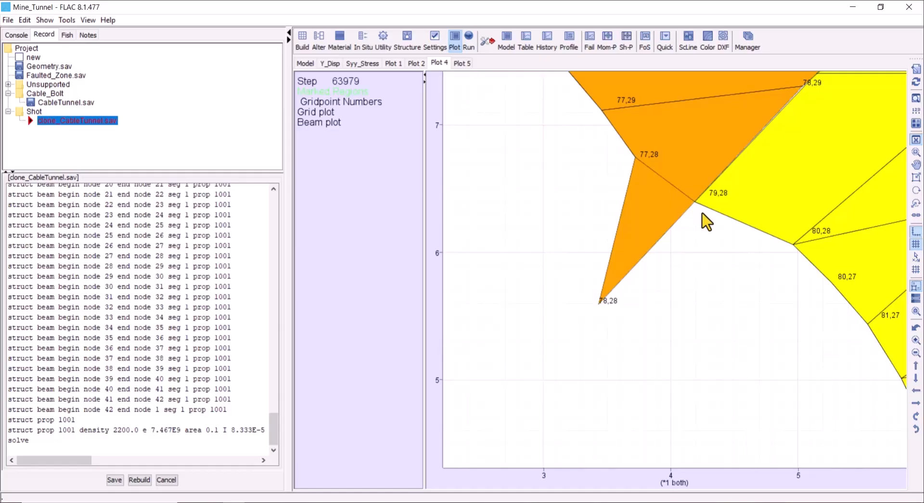
pyautogui.moveTo(702, 213); pyautogui.dragTo(672, 248)
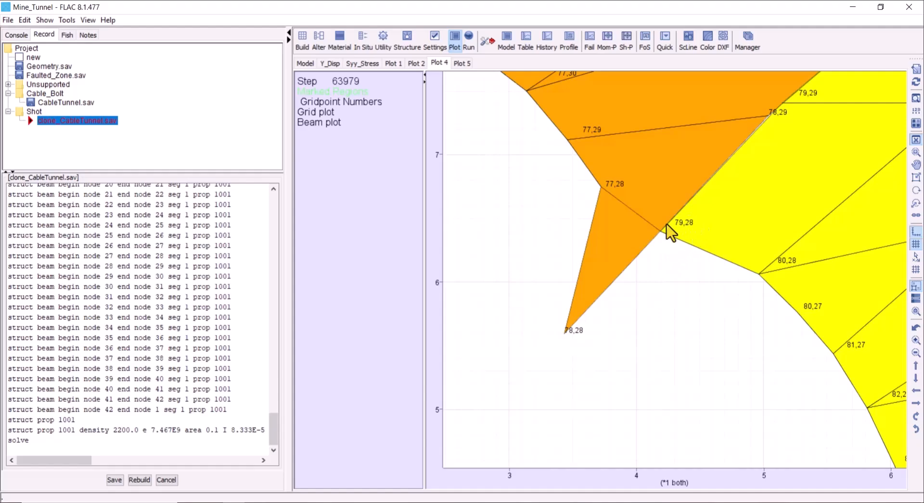
pyautogui.moveTo(683, 245); pyautogui.dragTo(731, 312)
# Examine the beam's attachment near gridpoints 74,30 and 75,30, where the upper rock mass meets the faulted zone.
pyautogui.scroll(-5, 651, 299)
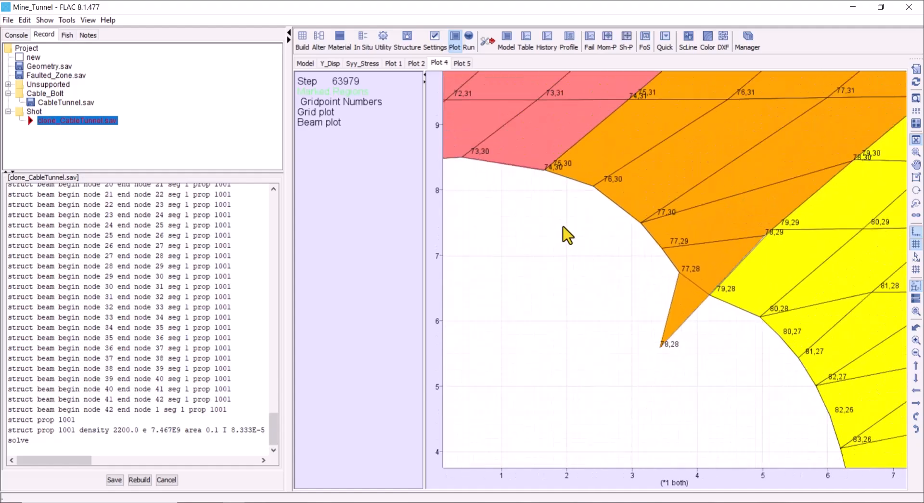
pyautogui.scroll(6, 563, 227)
pyautogui.scroll(5, 643, 224)
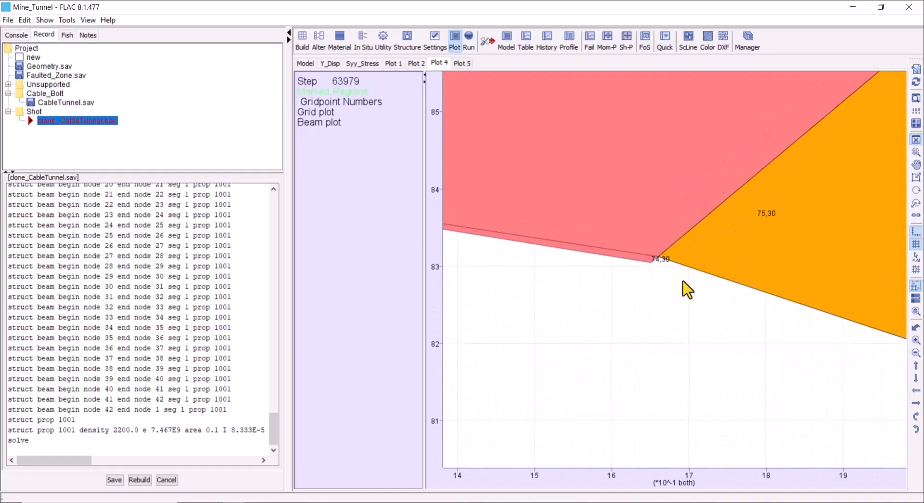
pyautogui.scroll(1, 674, 289)
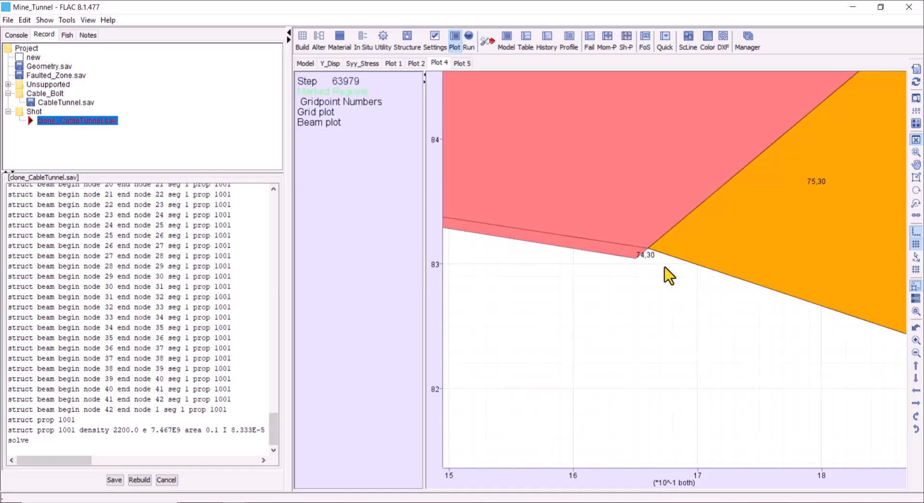
pyautogui.scroll(3, 687, 264)
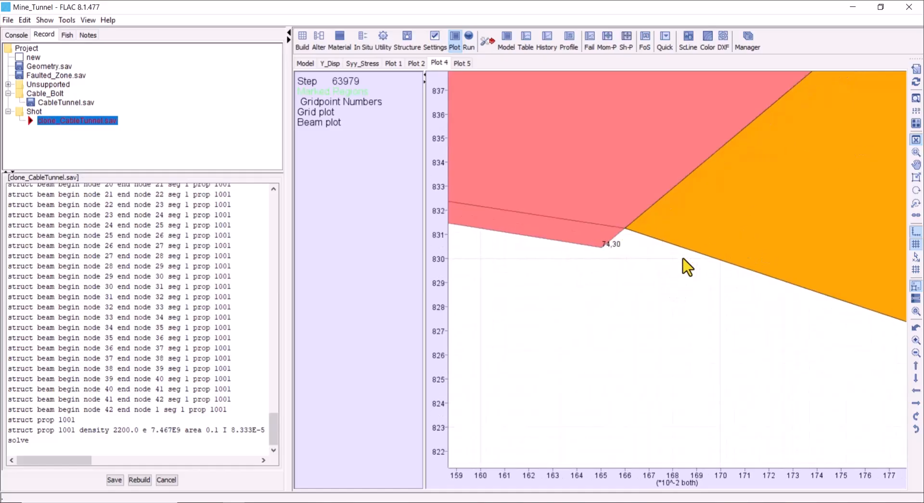
pyautogui.moveTo(751, 253); pyautogui.dragTo(816, 194)
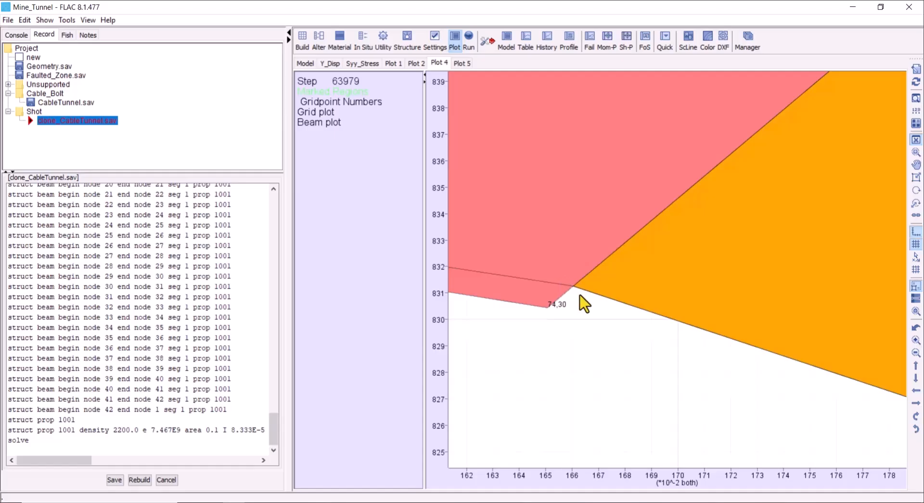
pyautogui.scroll(-2, 610, 325)
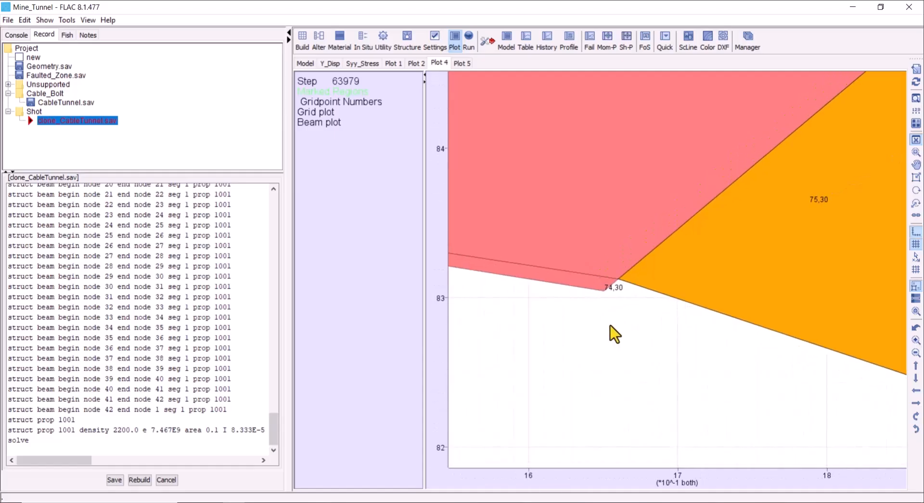
pyautogui.scroll(-2, 623, 325)
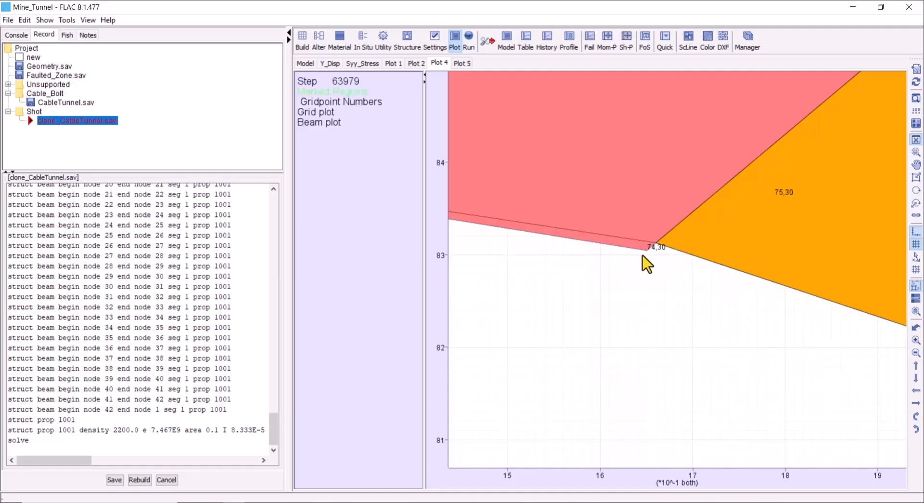
pyautogui.scroll(2, 671, 307)
pyautogui.scroll(-5, 706, 353)
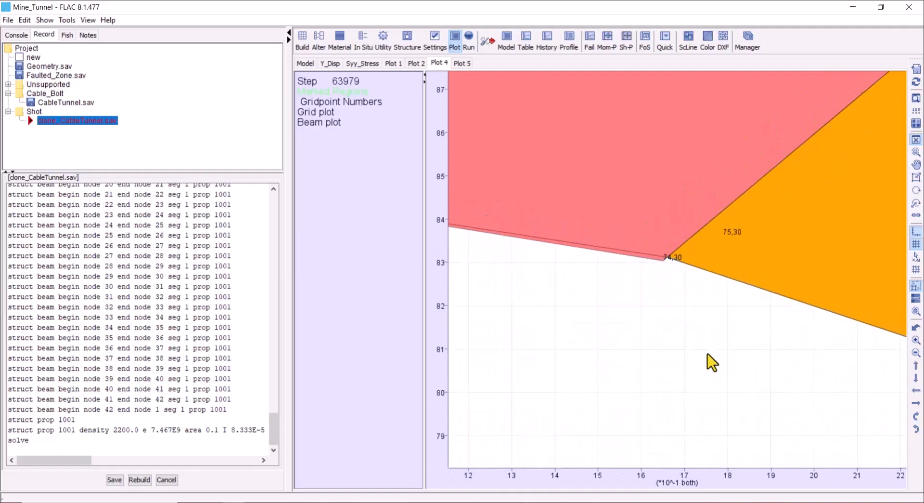
# Recheck the beam line at the wedge between gridpoints 77,28, 78,28 and 79,28.
pyautogui.moveTo(689, 317); pyautogui.dragTo(390, 169)
pyautogui.scroll(-2, 826, 356)
pyautogui.moveTo(826, 357); pyautogui.dragTo(637, 74)
pyautogui.moveTo(837, 397); pyautogui.dragTo(724, 295)
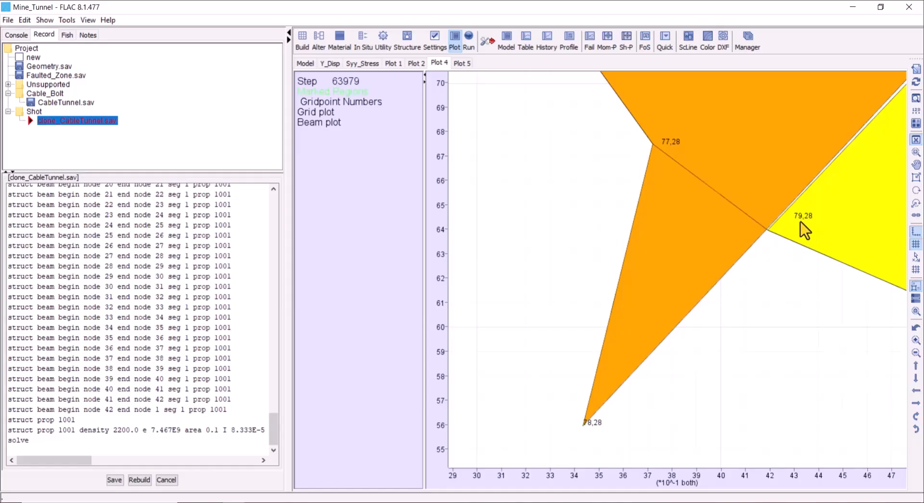
# Return to gridpoint 74,30 and inspect the offset between the rock edge and the beam line.
pyautogui.scroll(-1, 770, 288)
pyautogui.scroll(-6, 764, 282)
pyautogui.moveTo(587, 102); pyautogui.dragTo(806, 408)
pyautogui.scroll(8, 641, 198)
pyautogui.scroll(6, 733, 280)
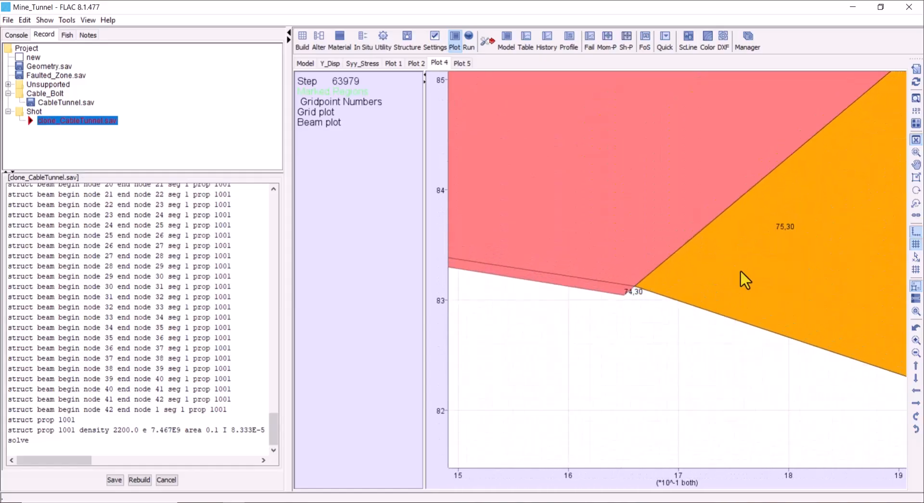
pyautogui.scroll(3, 638, 291)
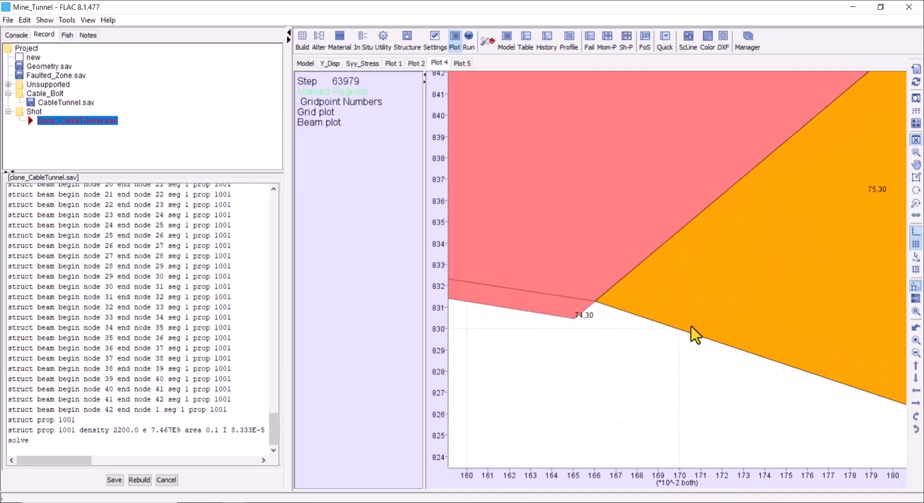
# Remove the final solve command from the clone_CableTunnel.sav record and rebuild the model.
pyautogui.scroll(-1, 691, 325)
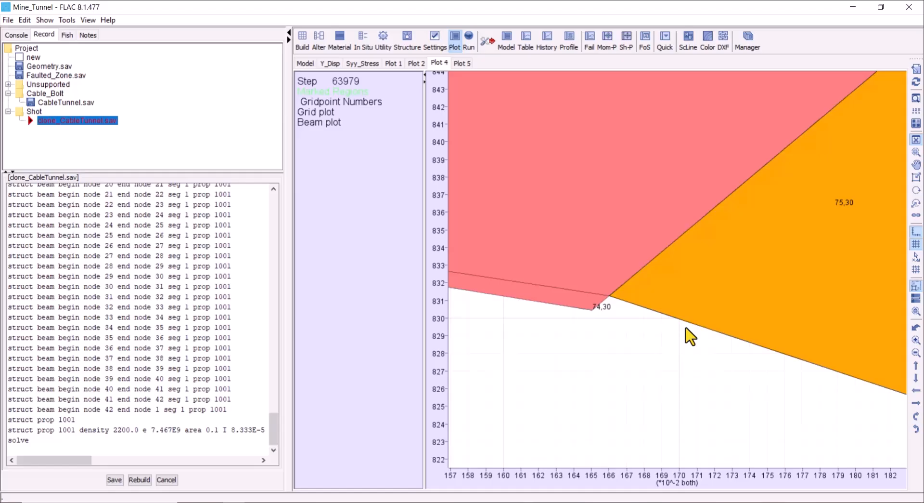
pyautogui.scroll(-10, 688, 340)
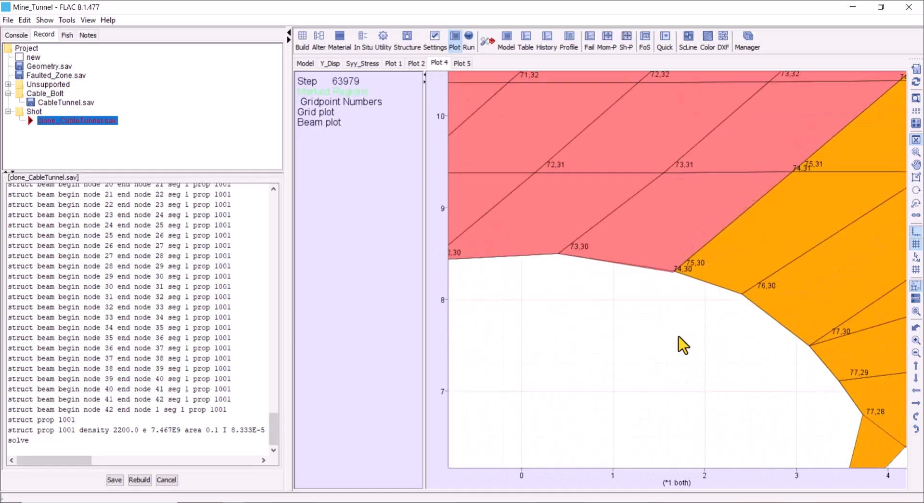
pyautogui.scroll(-1, 684, 345)
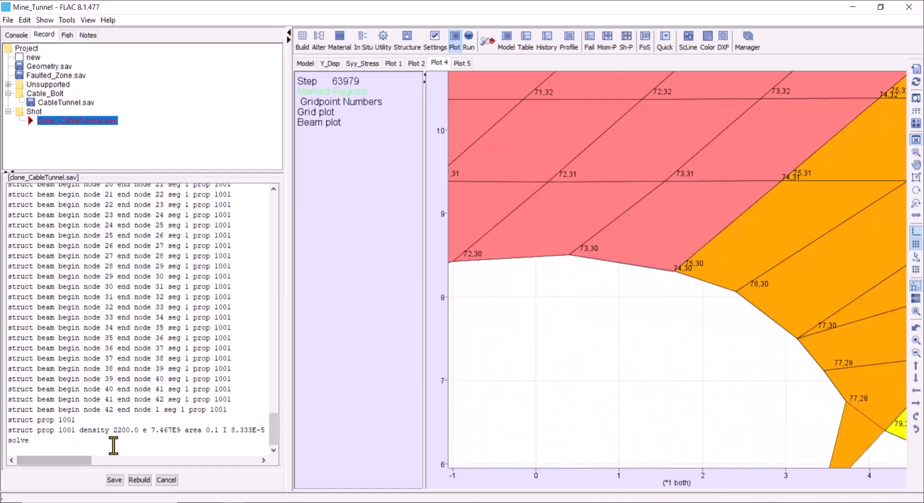
pyautogui.moveTo(30, 440); pyautogui.dragTo(9, 439)
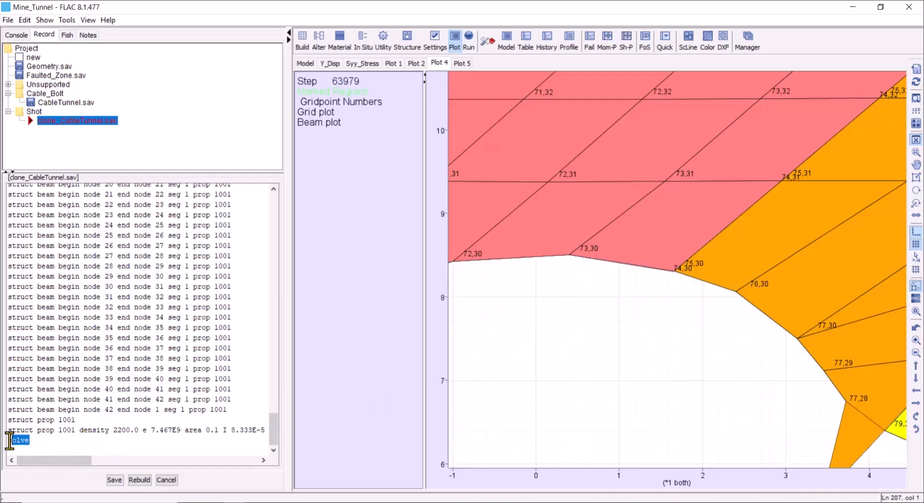
pyautogui.click(138, 479)
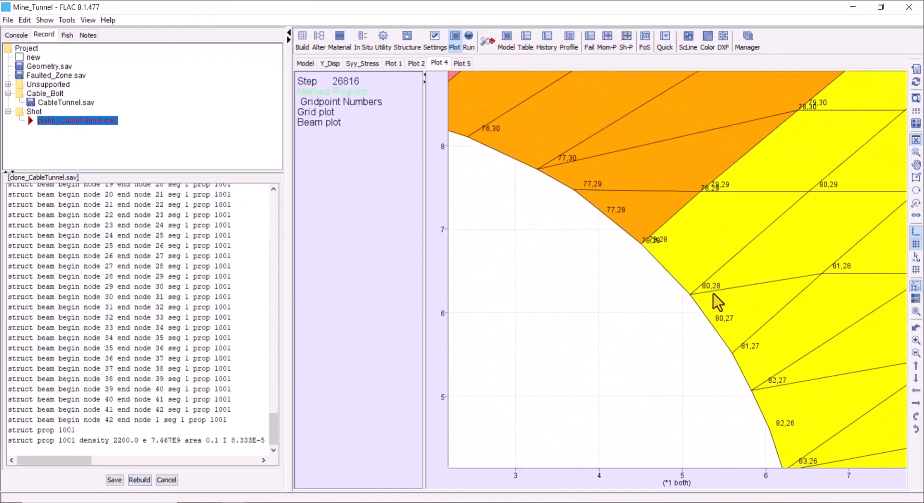
# Examine how the beam meets the rock edge at gridpoints 78,28 and 79,28 in the rebuilt, unsolved model.
pyautogui.scroll(15, 714, 293)
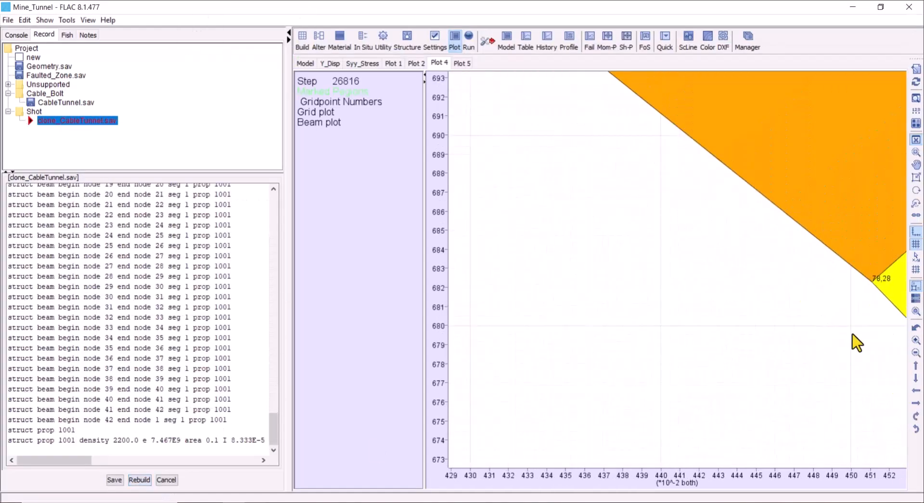
pyautogui.moveTo(853, 334); pyautogui.dragTo(656, 305)
pyautogui.scroll(4, 720, 281)
pyautogui.scroll(-4, 743, 293)
pyautogui.moveTo(747, 299); pyautogui.dragTo(699, 306)
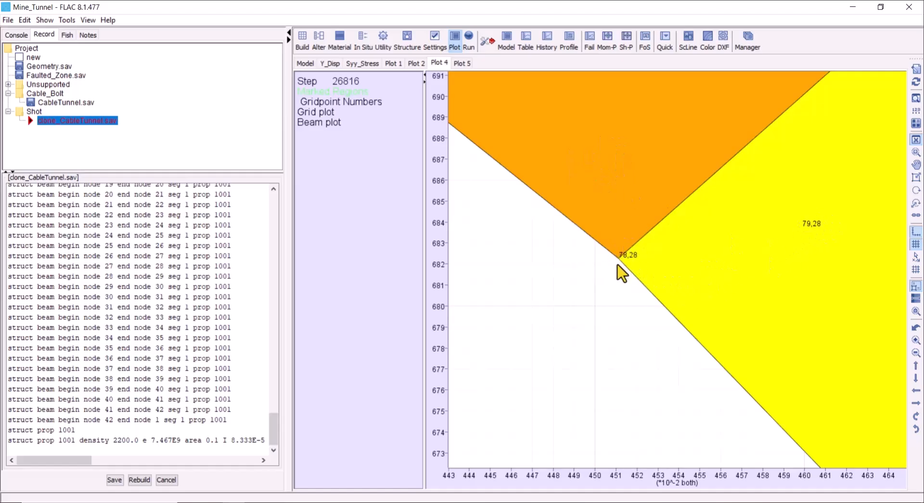
pyautogui.scroll(-2, 618, 265)
pyautogui.scroll(-3, 719, 266)
pyautogui.scroll(3, 718, 264)
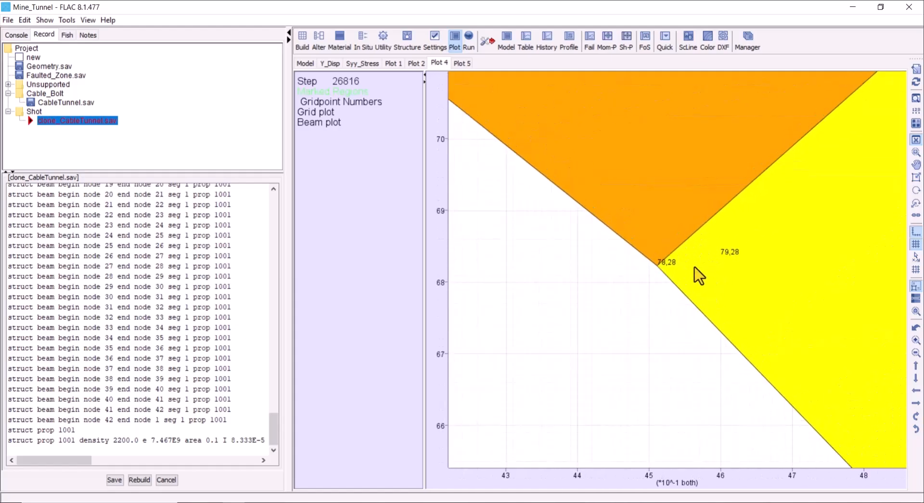
pyautogui.scroll(-3, 695, 267)
pyautogui.scroll(-4, 562, 312)
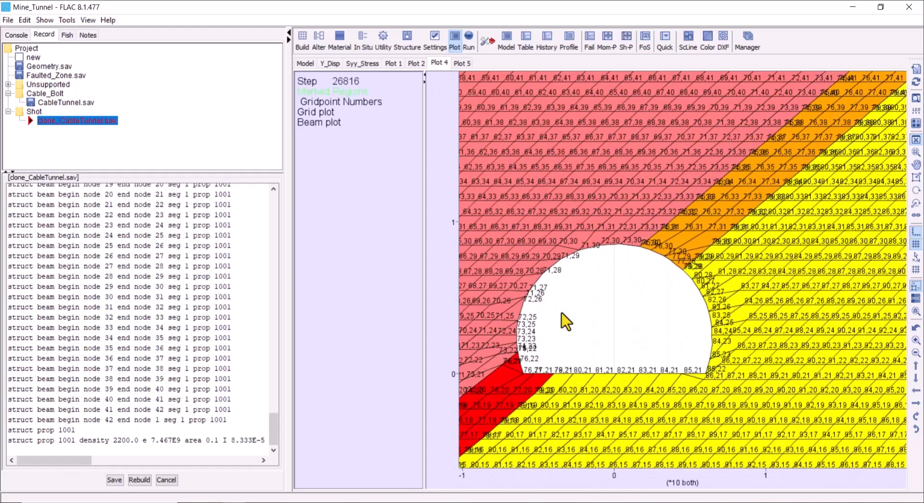
pyautogui.scroll(-1, 562, 313)
pyautogui.moveTo(571, 305); pyautogui.dragTo(571, 223)
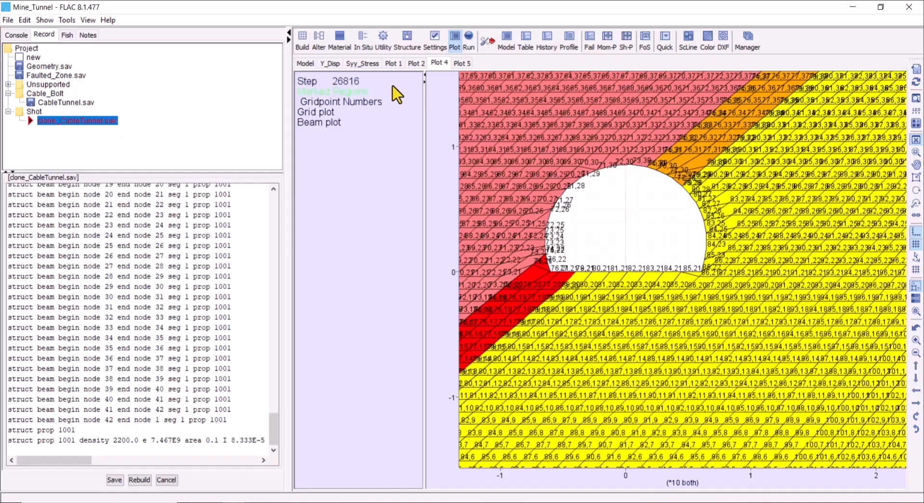
# Delete the structural beam commands from the record, back to the last gridpoint ini line, and rebuild the model.
pyautogui.moveTo(30, 452); pyautogui.dragTo(15, 388)
pyautogui.press('Delete')
pyautogui.click(139, 480)
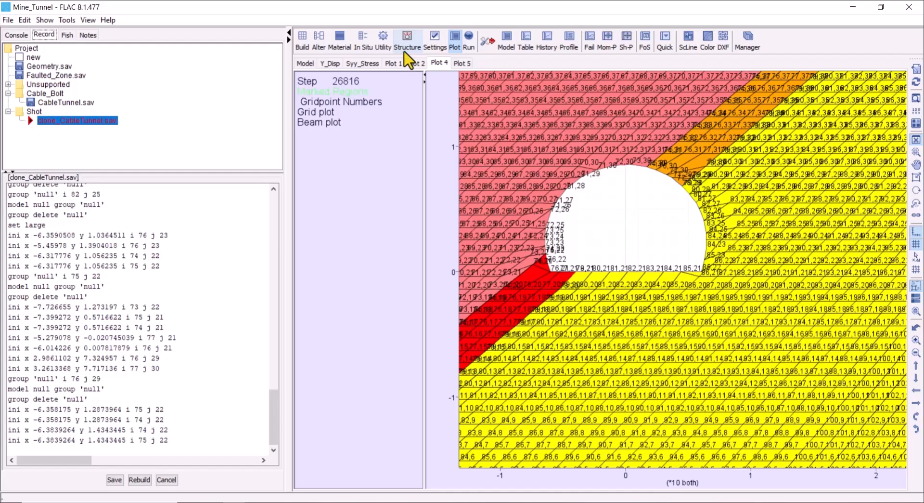
# Start adding a beam in lining form attached to the grid, with the long grid boundary path turned off.
pyautogui.click(407, 56)
pyautogui.click(508, 49)
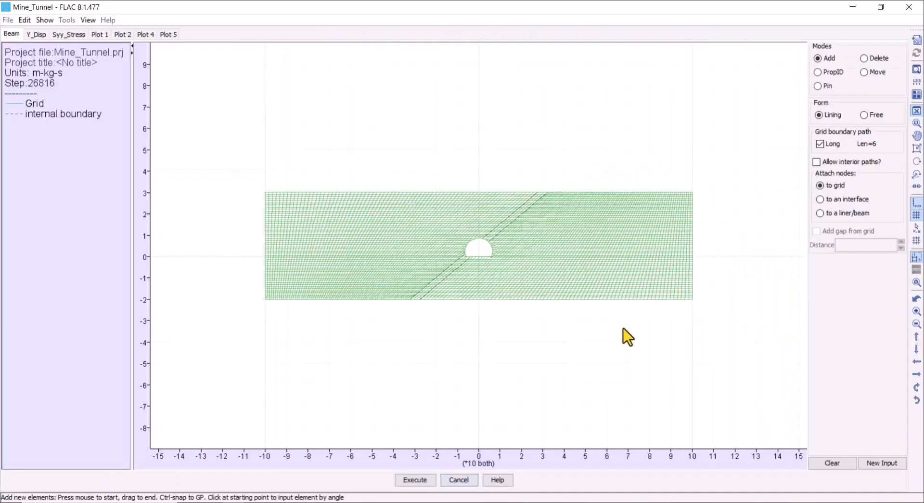
pyautogui.scroll(3, 490, 267)
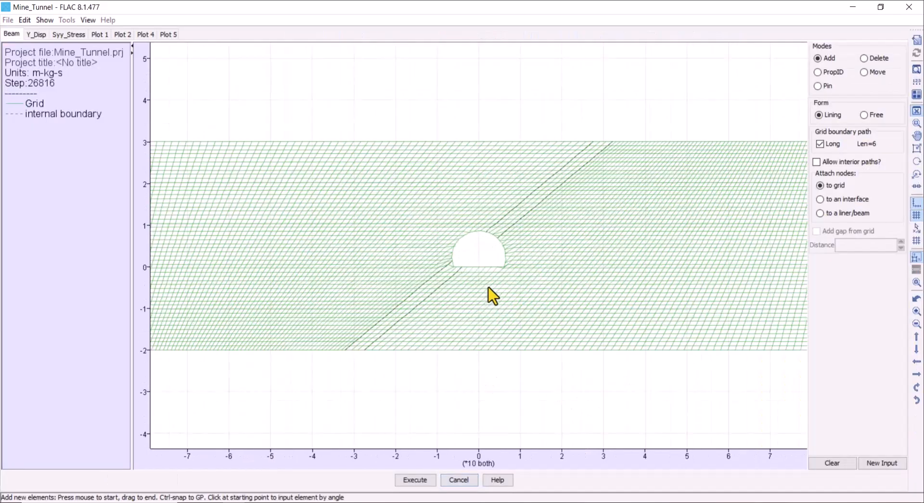
pyautogui.scroll(2, 647, 275)
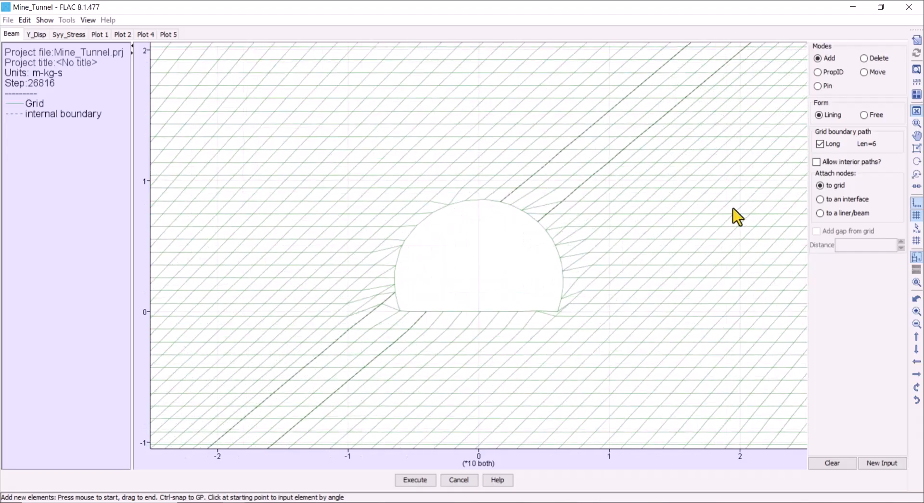
pyautogui.click(829, 144)
pyautogui.scroll(1, 628, 259)
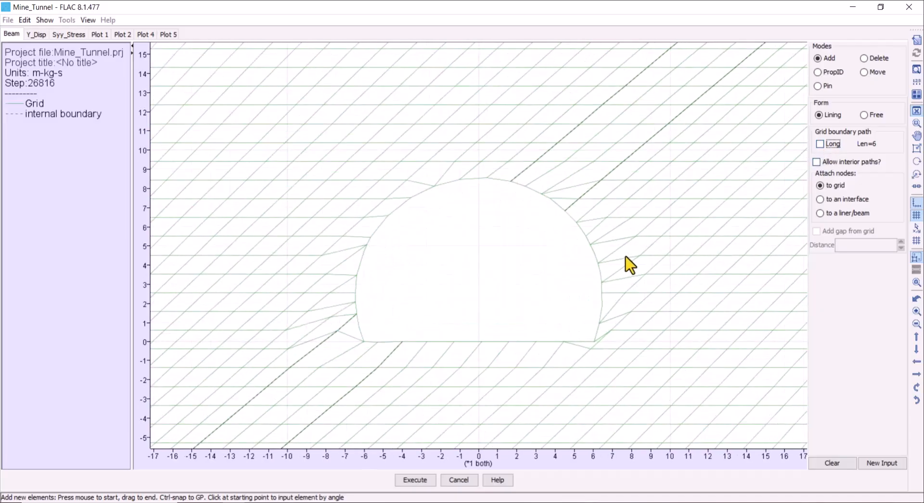
pyautogui.moveTo(727, 255); pyautogui.dragTo(706, 237)
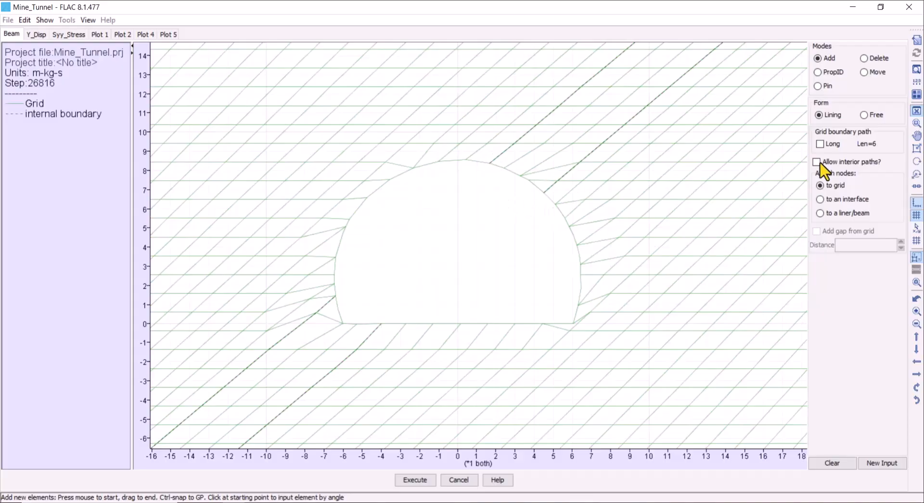
# Line the tunnel's upper right arc with beam elements between the two fault lines.
pyautogui.scroll(1, 522, 210)
pyautogui.scroll(1, 522, 209)
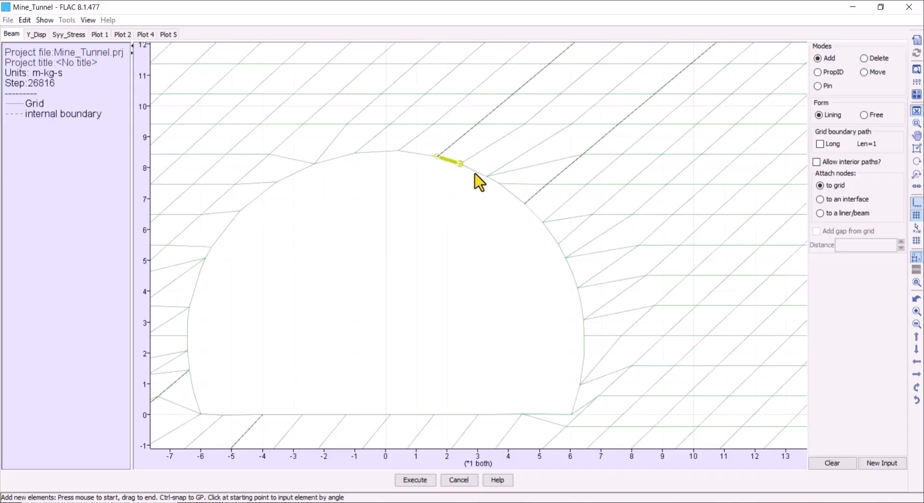
pyautogui.moveTo(526, 203); pyautogui.dragTo(526, 204)
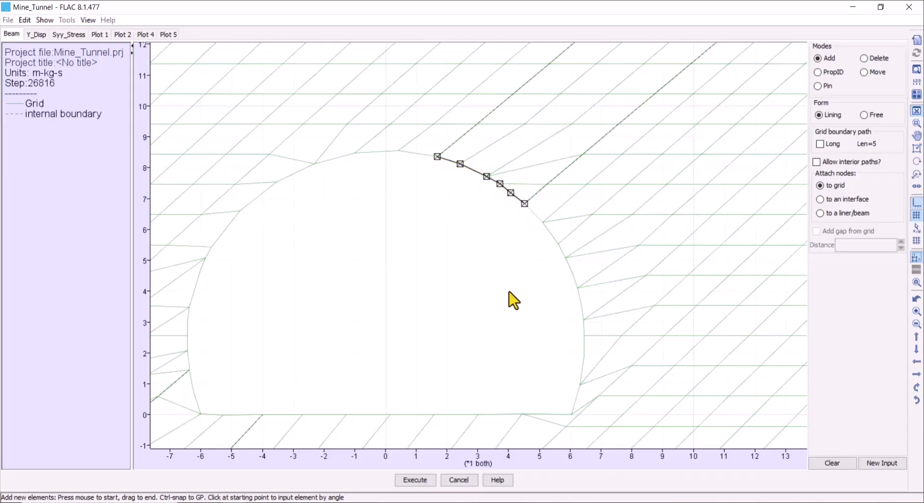
# Inspect the beam nodes placed along the upper right arc, where the faulted zone meets the excavation.
pyautogui.scroll(3, 514, 271)
pyautogui.moveTo(542, 237); pyautogui.dragTo(525, 369)
pyautogui.scroll(1, 525, 369)
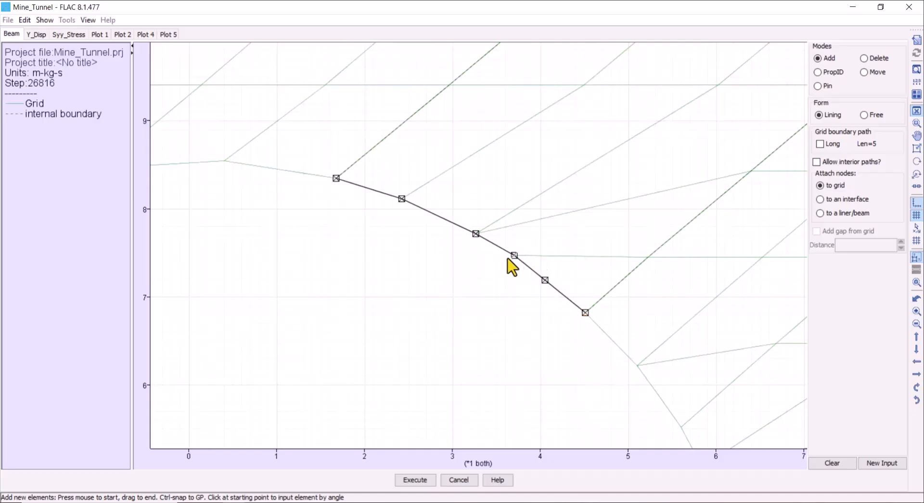
pyautogui.click(476, 234)
pyautogui.click(585, 314)
pyautogui.scroll(-3, 557, 366)
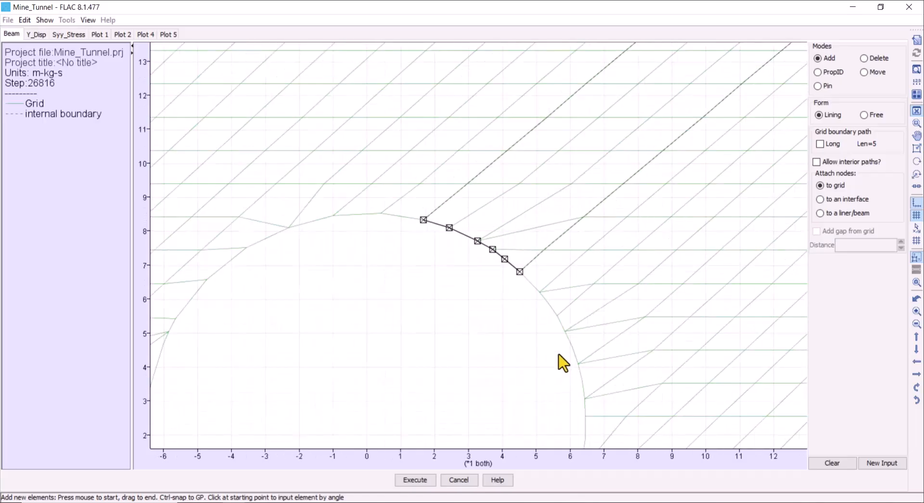
# Continue the beam lining down the right wall to the floor corner and along the floor to the lower fault line.
pyautogui.moveTo(562, 294); pyautogui.dragTo(547, 265)
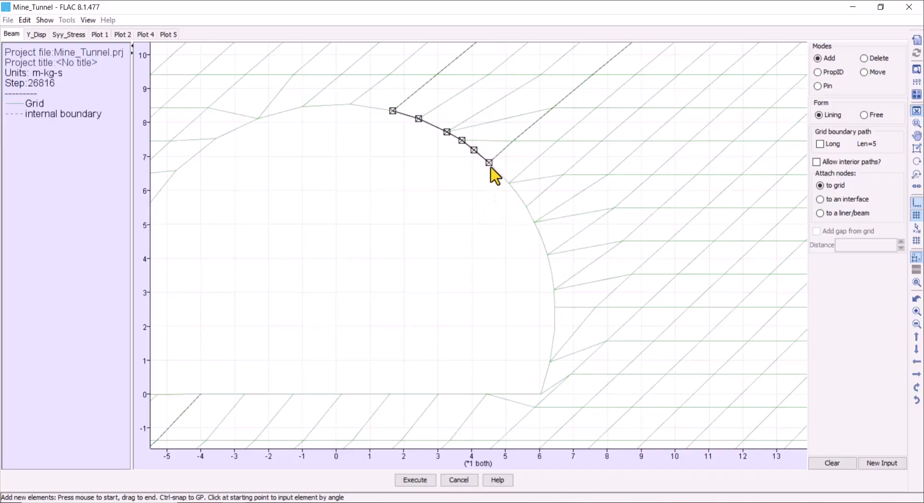
pyautogui.moveTo(490, 163)
pyautogui.mouseDown()
pyautogui.moveTo(533, 242)
pyautogui.moveTo(551, 323)
pyautogui.moveTo(541, 395)
pyautogui.mouseUp()
pyautogui.moveTo(607, 372); pyautogui.dragTo(784, 211)
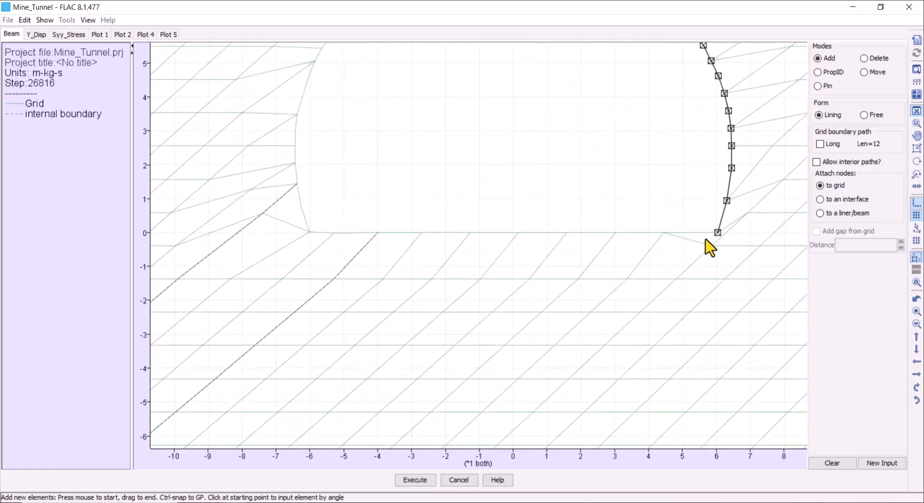
pyautogui.moveTo(709, 236)
pyautogui.mouseDown()
pyautogui.moveTo(334, 233)
pyautogui.moveTo(380, 235)
pyautogui.mouseUp()
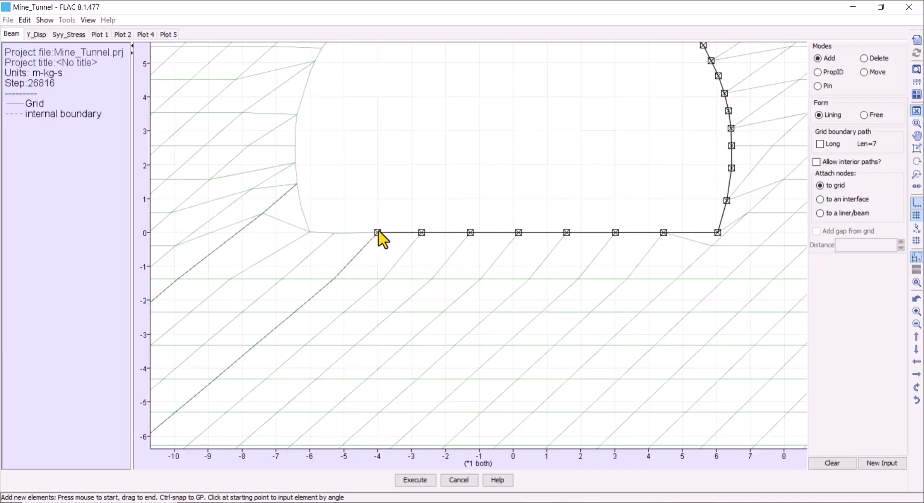
# Close the lining around the lower left corner, up the left wall and over the roof, and create the beams.
pyautogui.moveTo(296, 195); pyautogui.dragTo(295, 191)
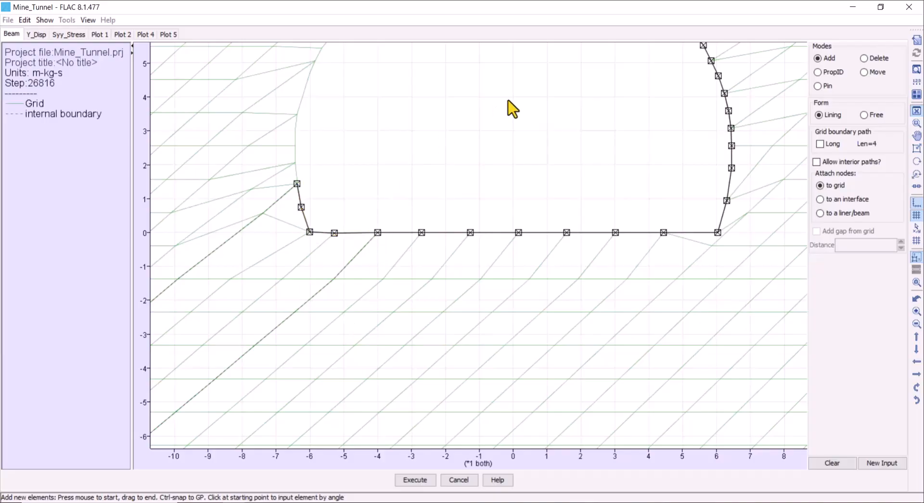
pyautogui.moveTo(458, 129); pyautogui.dragTo(474, 306)
pyautogui.moveTo(312, 361)
pyautogui.mouseDown()
pyautogui.moveTo(301, 279)
pyautogui.moveTo(345, 216)
pyautogui.moveTo(414, 160)
pyautogui.moveTo(584, 129)
pyautogui.mouseUp()
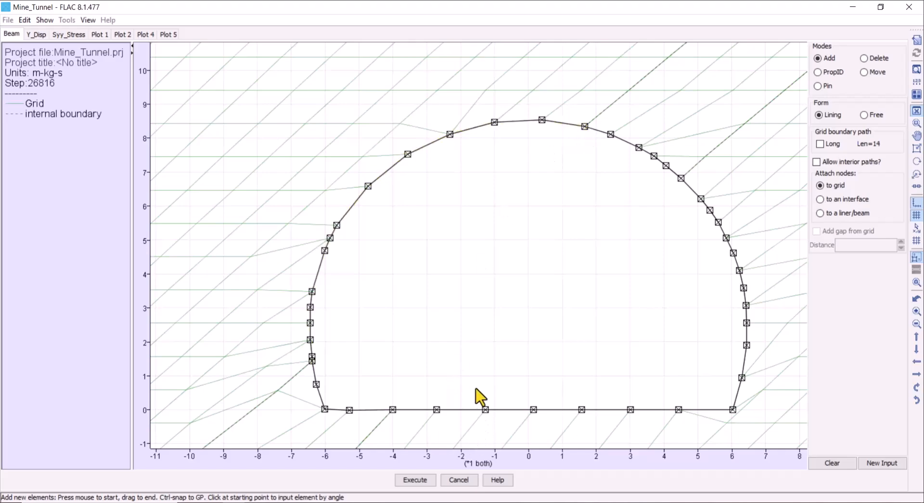
pyautogui.scroll(-5, 431, 245)
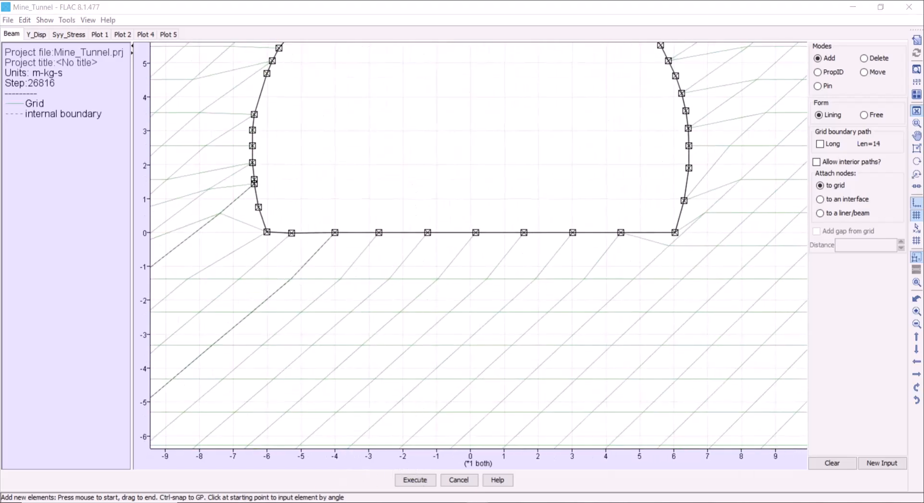
pyautogui.click(413, 480)
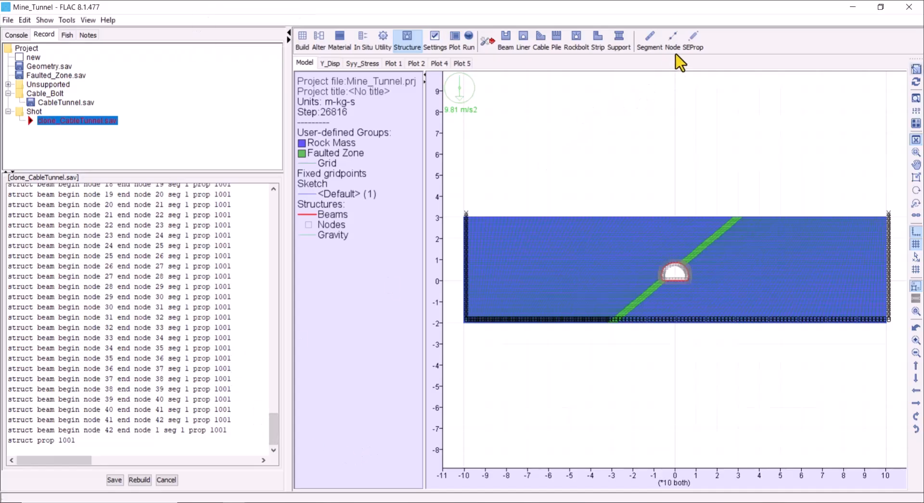
# Set beam property B1 to an area of 0.1 m2 and moment of inertia of 8.333e-5 m4, continuous in the Z-direction.
pyautogui.click(692, 39)
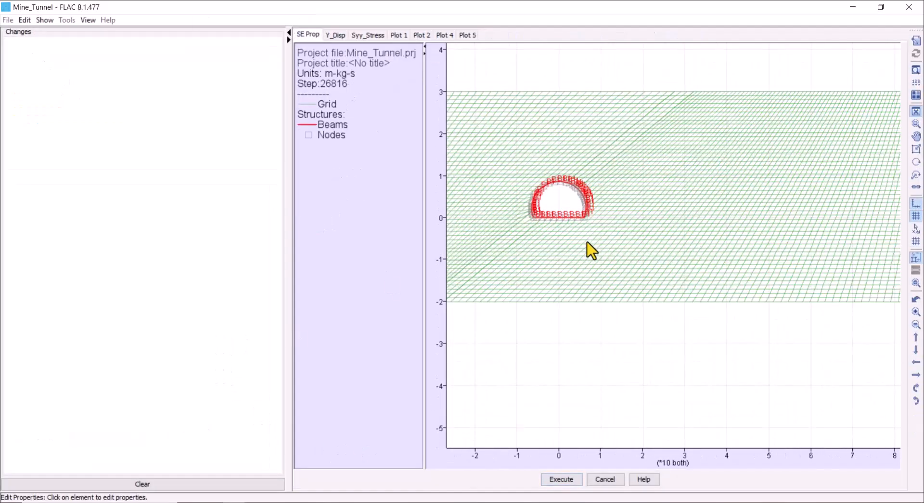
pyautogui.click(698, 188)
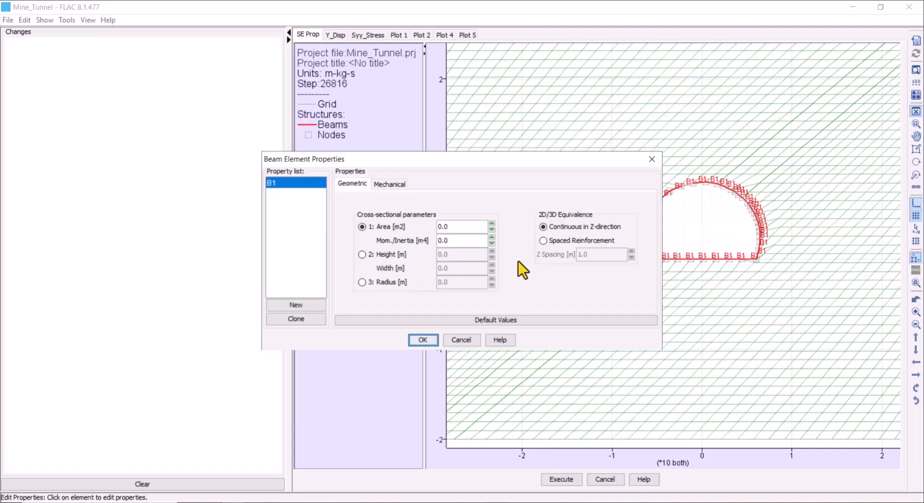
pyautogui.doubleClick(454, 224)
pyautogui.write('0.1')
pyautogui.doubleClick(451, 240)
pyautogui.write('8.333e-5')
pyautogui.click(592, 230)
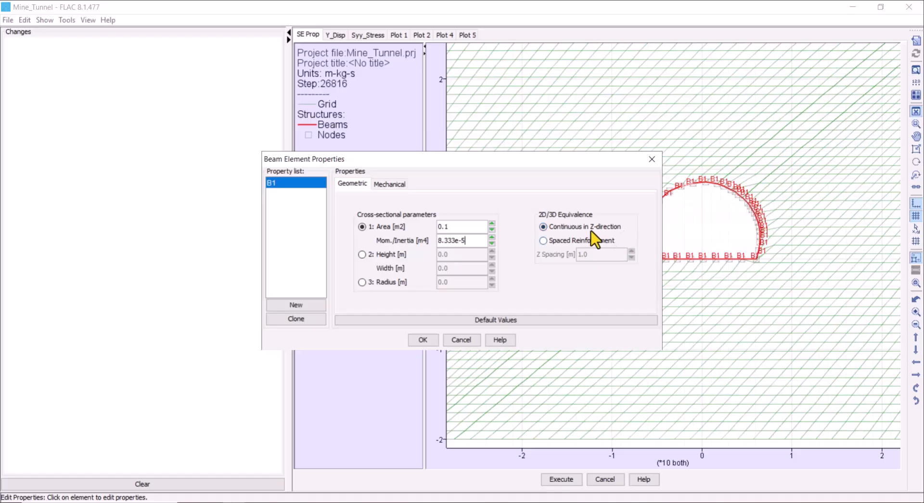
# Give B1 a Young's modulus of 7.467e9 Pa and a manually entered density of 2200 kg/m3, and apply the properties.
pyautogui.click(397, 188)
pyautogui.doubleClick(617, 209)
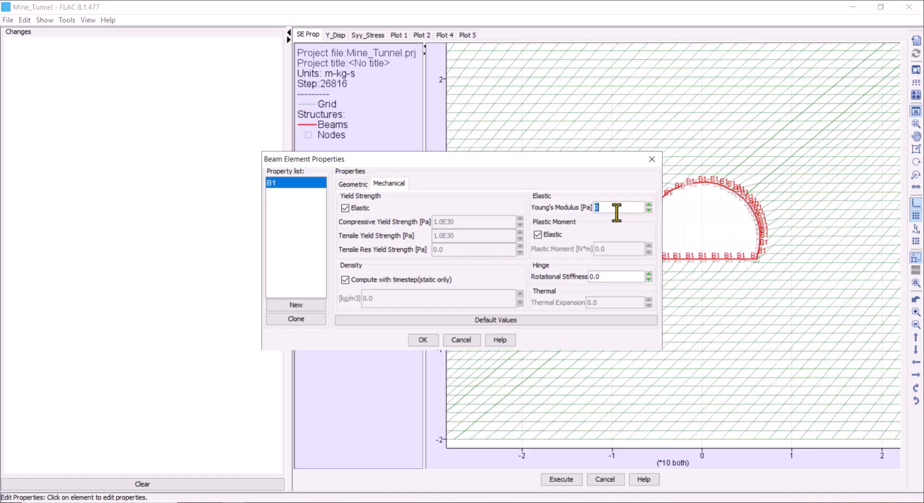
pyautogui.write('7.467e9')
pyautogui.click(370, 279)
pyautogui.click(392, 293)
pyautogui.write('2')
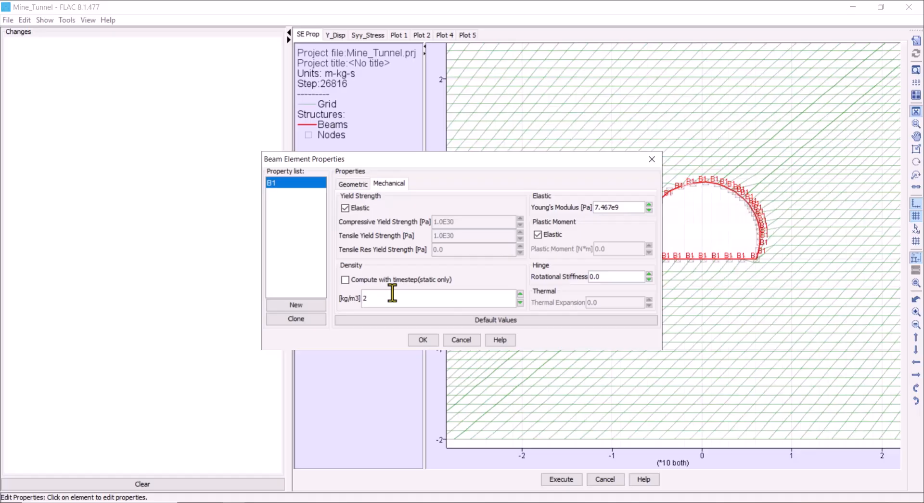
pyautogui.write('200')
pyautogui.click(422, 341)
pyautogui.click(558, 479)
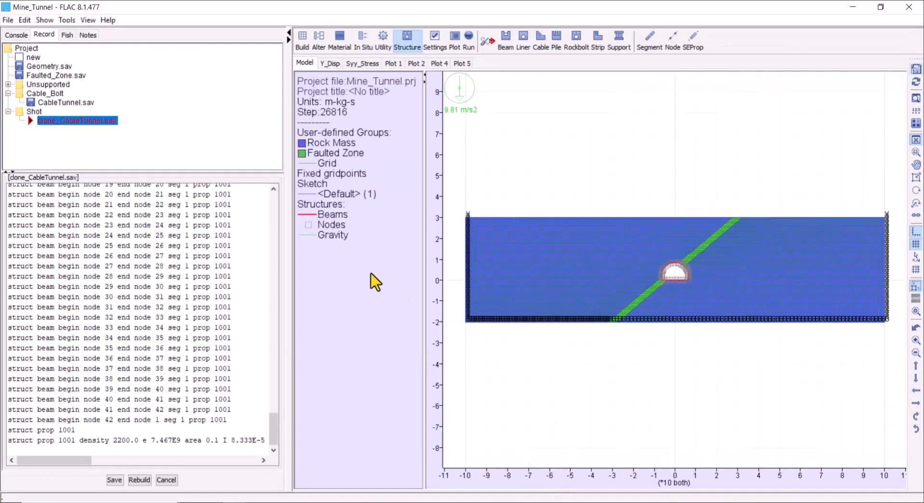
# Solve the model with the rebuilt beam lining, without plot updates or automatic saving.
pyautogui.click(474, 38)
pyautogui.click(527, 48)
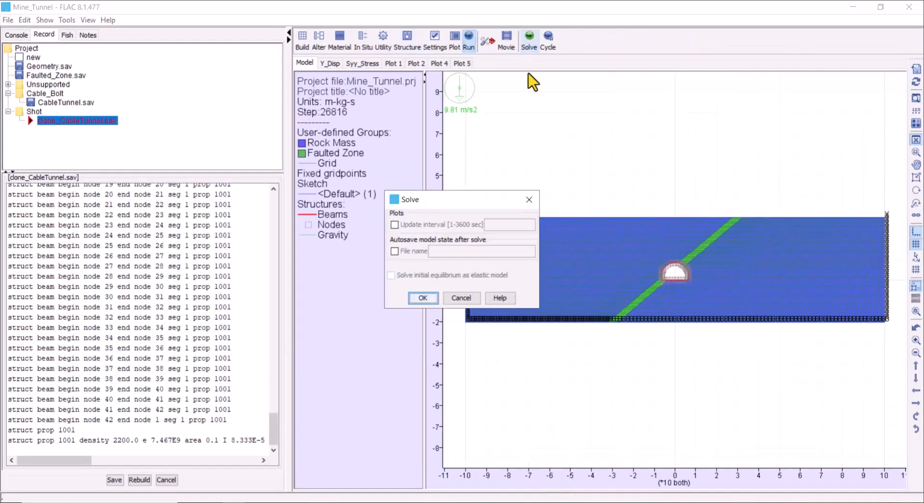
pyautogui.click(423, 298)
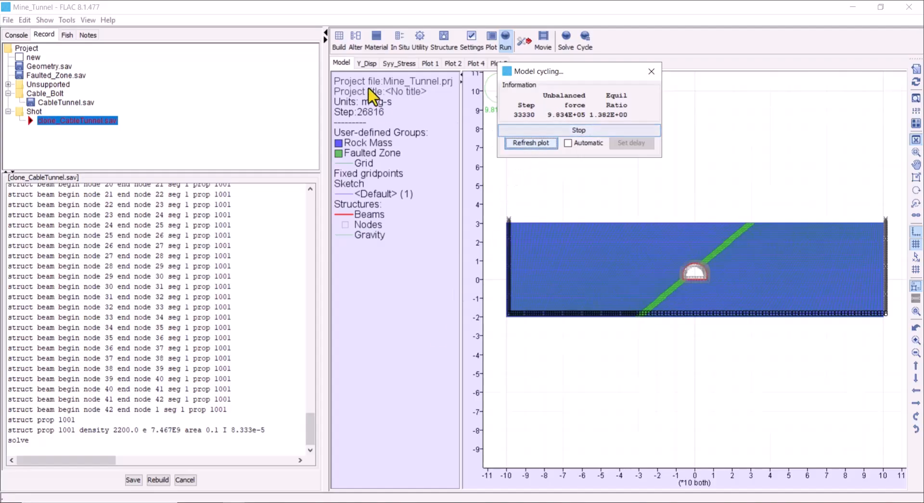
# Monitor the Y-displacement contours around the tunnel while the model cycles, refreshing the plot repeatedly.
pyautogui.click(366, 61)
pyautogui.click(538, 143)
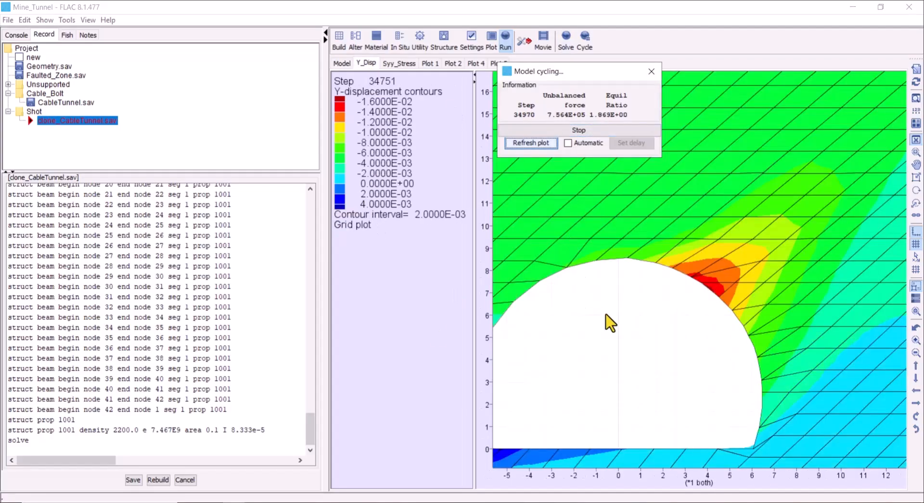
pyautogui.click(530, 149)
pyautogui.click(530, 149)
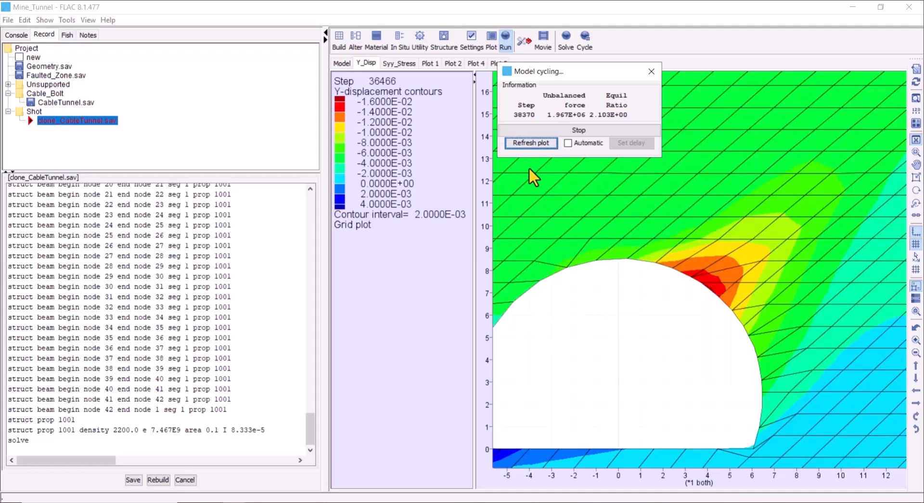
pyautogui.click(529, 146)
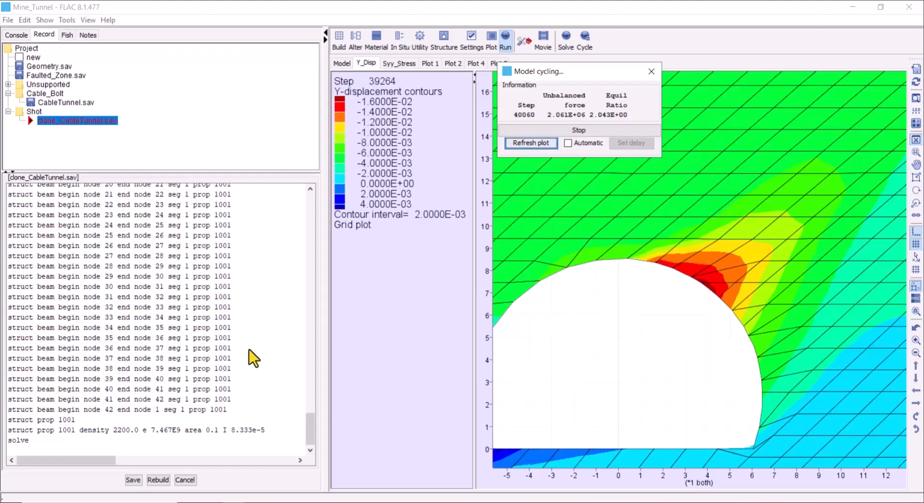
pyautogui.click(127, 352)
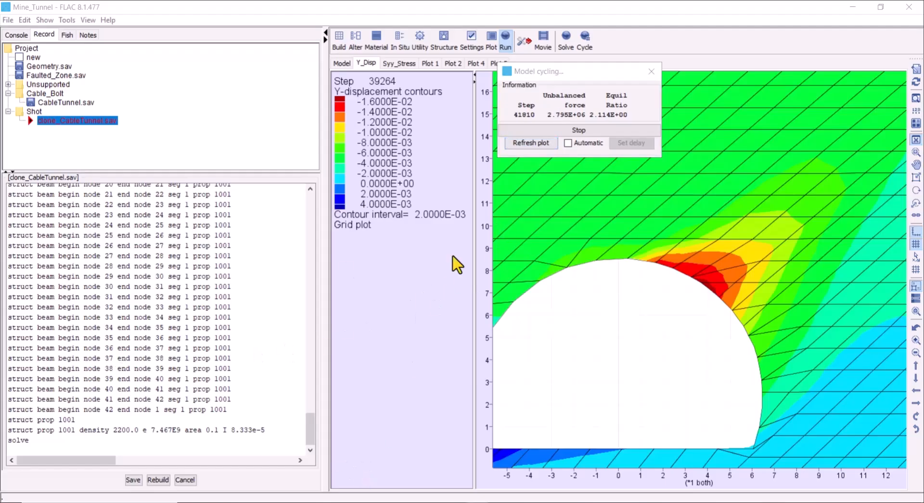
pyautogui.click(540, 147)
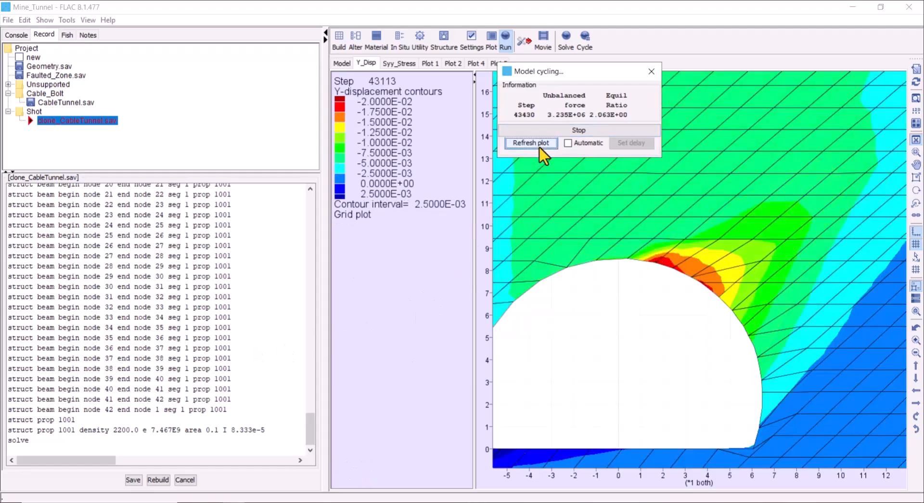
pyautogui.click(539, 148)
pyautogui.click(539, 147)
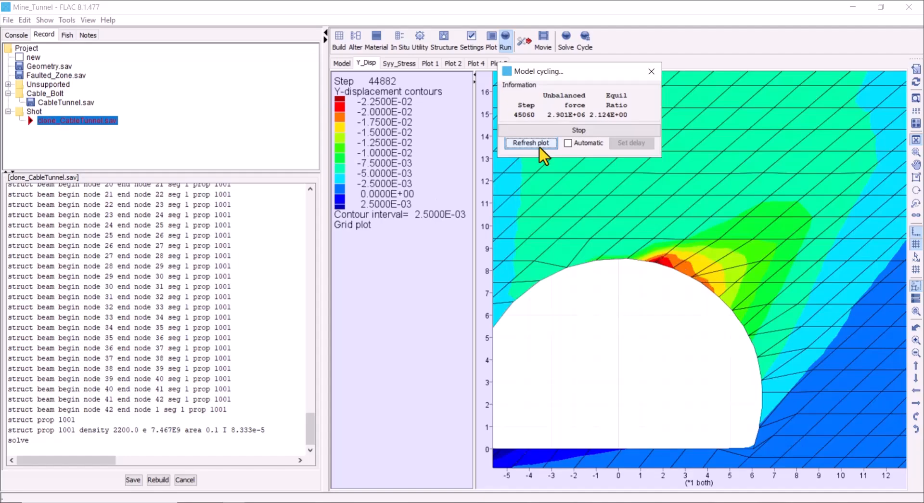
pyautogui.click(539, 147)
pyautogui.click(539, 148)
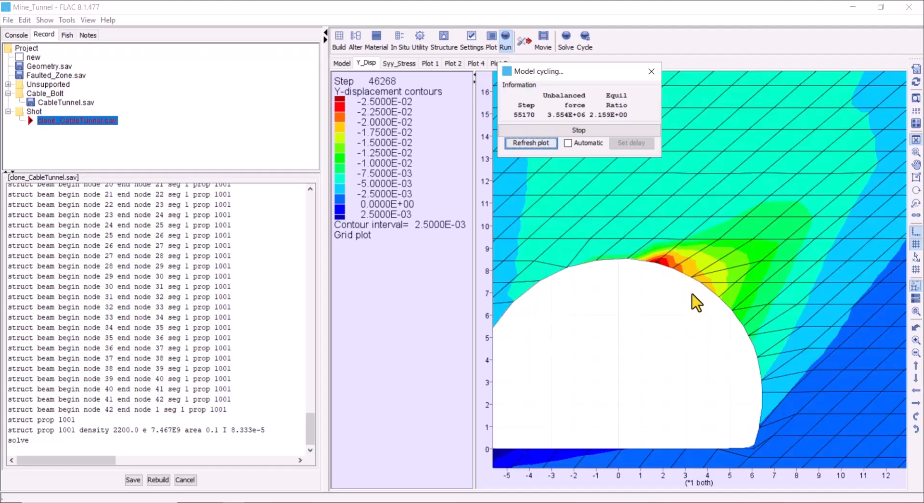
pyautogui.click(532, 143)
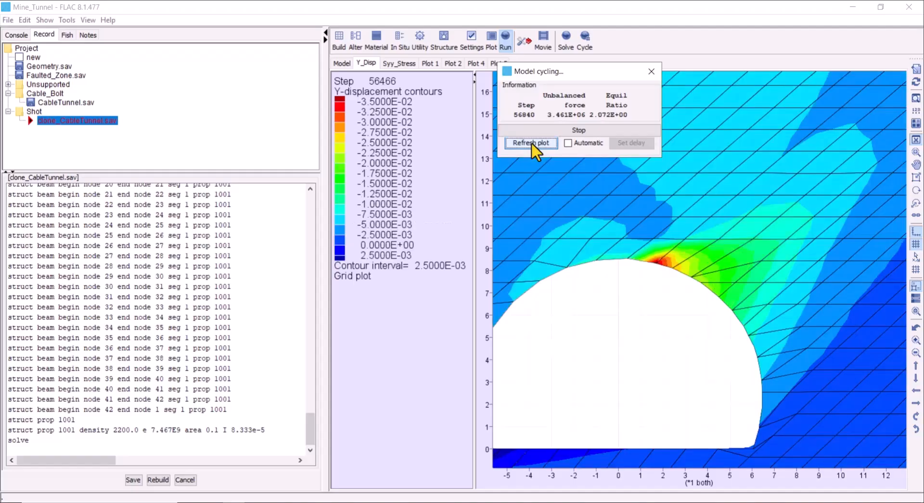
pyautogui.click(532, 144)
pyautogui.click(532, 144)
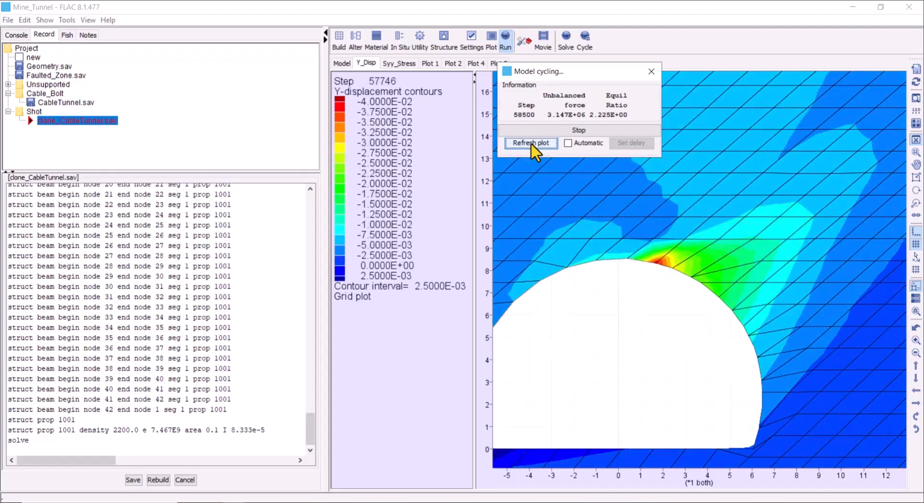
pyautogui.click(532, 143)
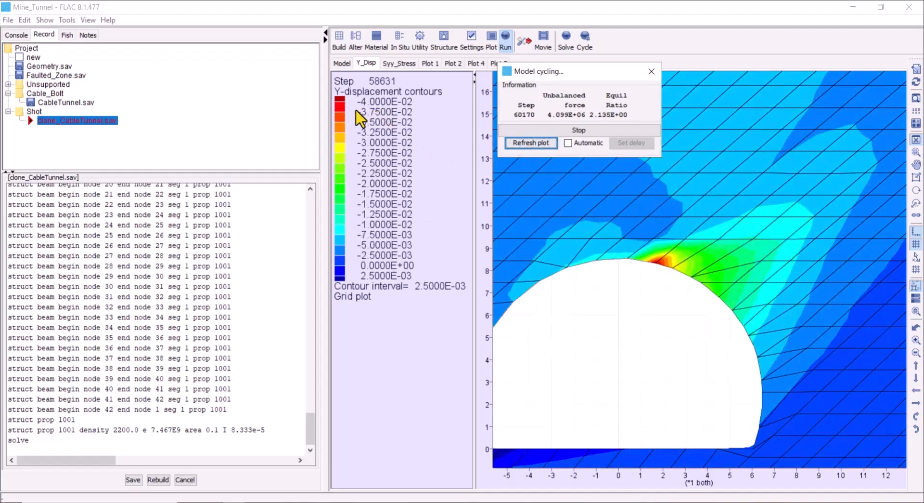
pyautogui.click(530, 143)
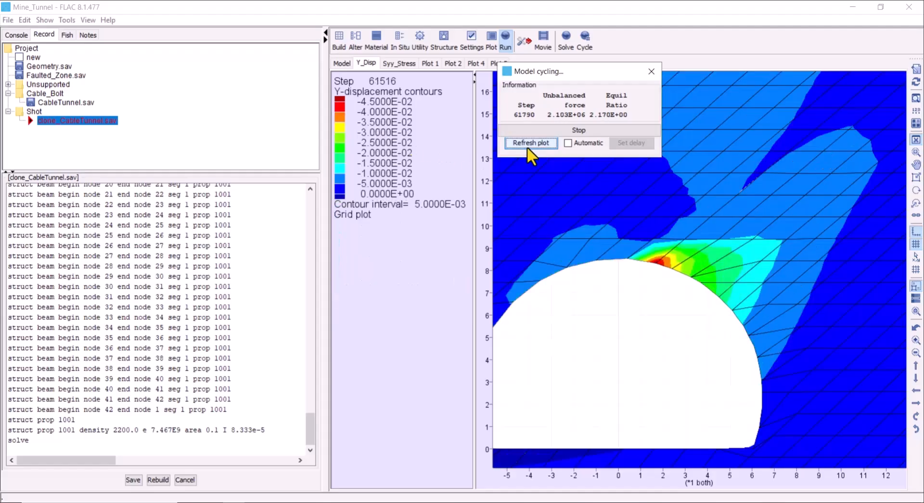
pyautogui.click(530, 143)
pyautogui.click(528, 145)
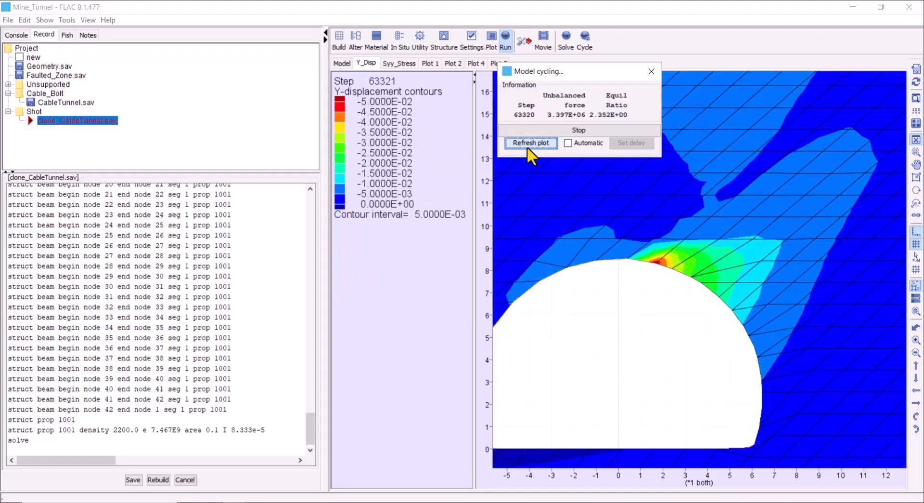
pyautogui.click(536, 139)
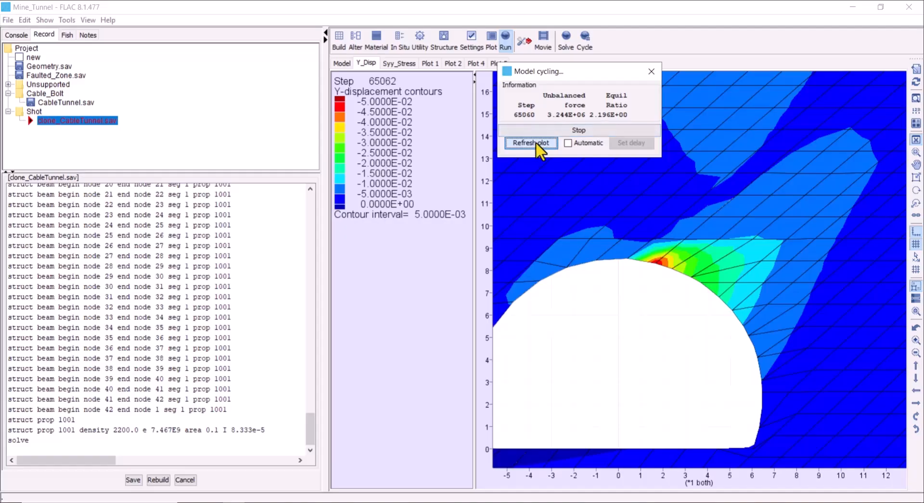
pyautogui.click(537, 140)
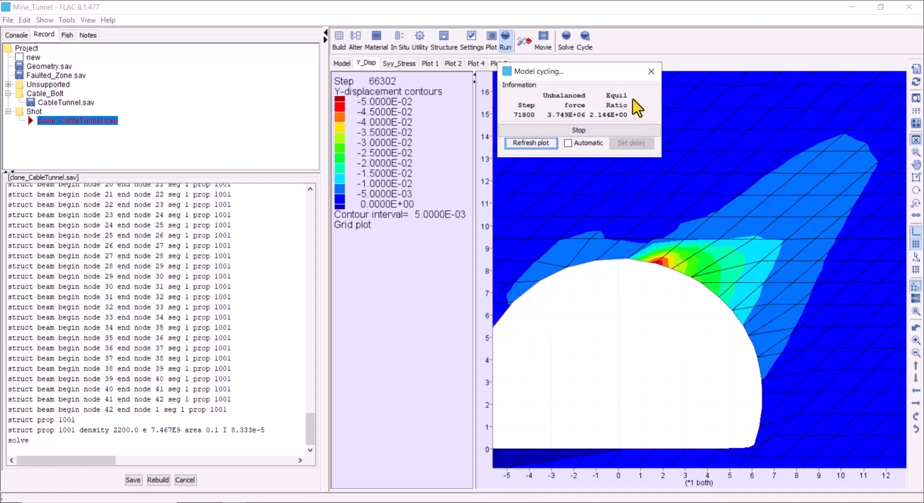
pyautogui.click(549, 143)
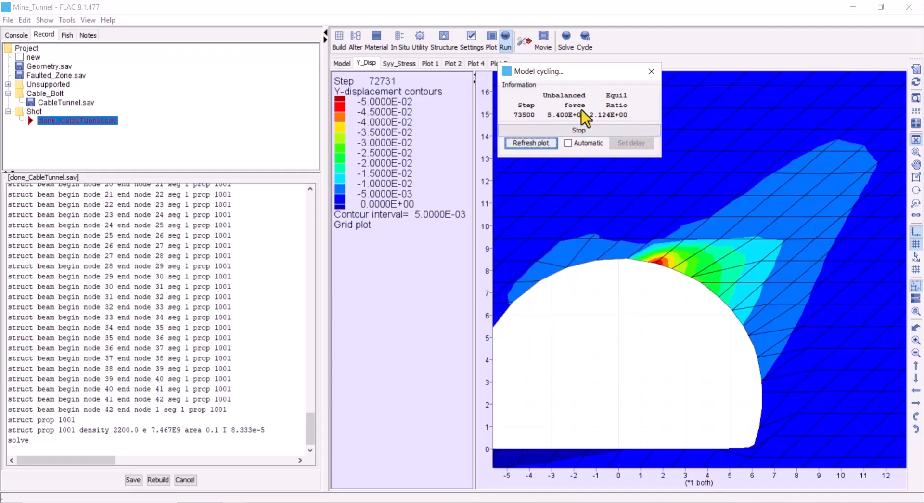
pyautogui.click(548, 145)
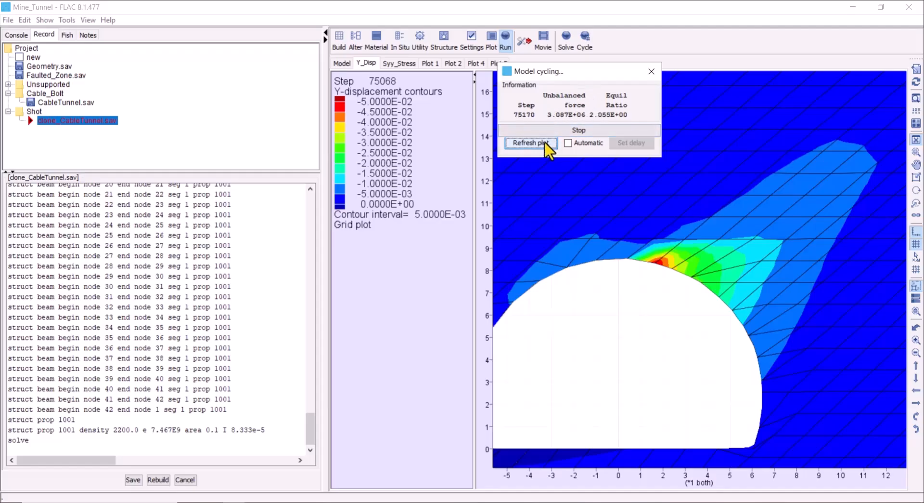
pyautogui.click(549, 144)
pyautogui.click(549, 143)
pyautogui.click(548, 143)
pyautogui.click(549, 143)
pyautogui.click(549, 143)
# Turn on automatic plot updates with a 5-second delay and stop the running solve.
pyautogui.click(568, 143)
pyautogui.click(630, 143)
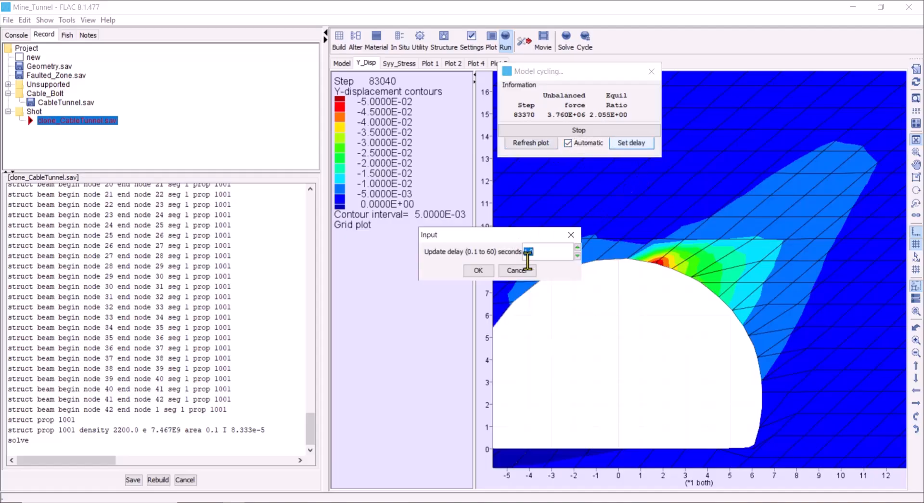
pyautogui.write('5')
pyautogui.press('Return')
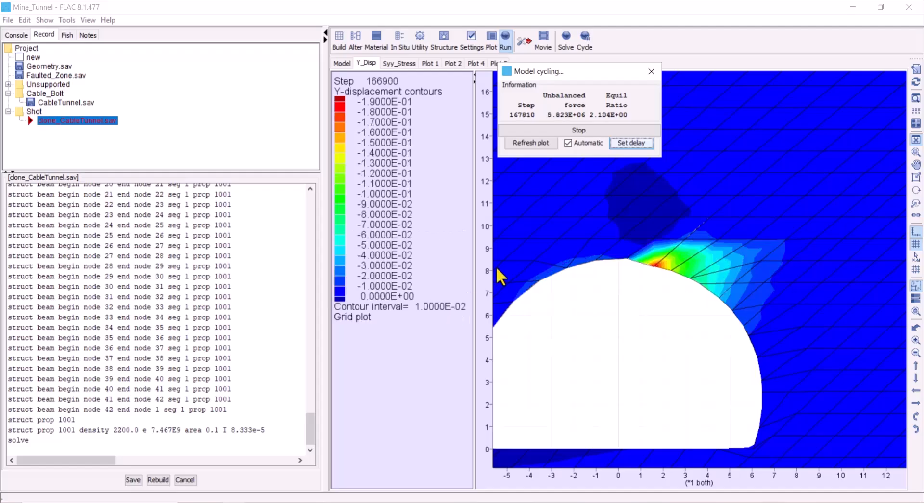
pyautogui.click(585, 133)
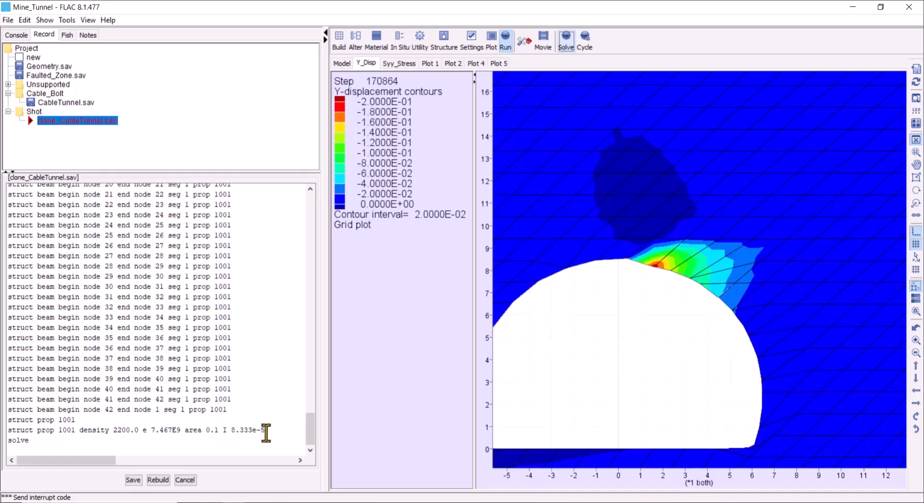
# Change structural property 1001 in the record to area 0.35 and moment of inertia 0.00357, and rebuild the state.
pyautogui.moveTo(266, 432); pyautogui.dragTo(218, 432)
pyautogui.doubleClick(213, 431)
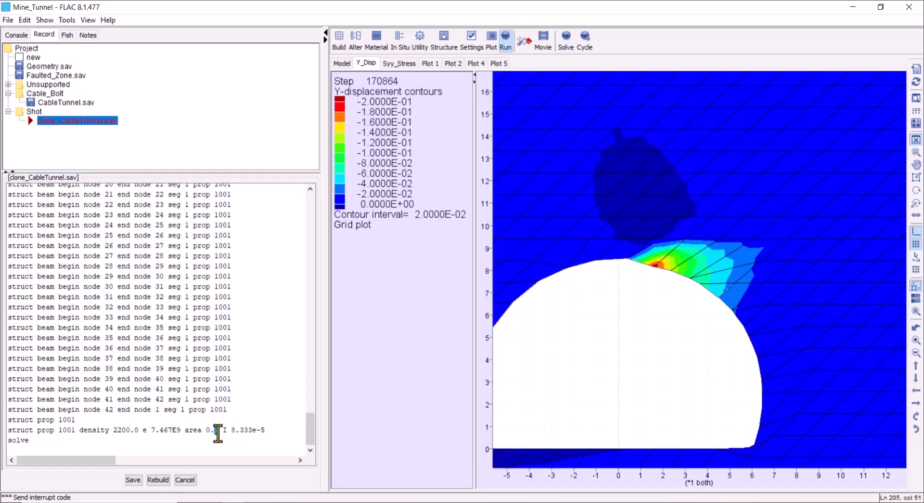
pyautogui.write('35')
pyautogui.moveTo(240, 431); pyautogui.dragTo(275, 430)
pyautogui.write('0.00357')
pyautogui.click(168, 483)
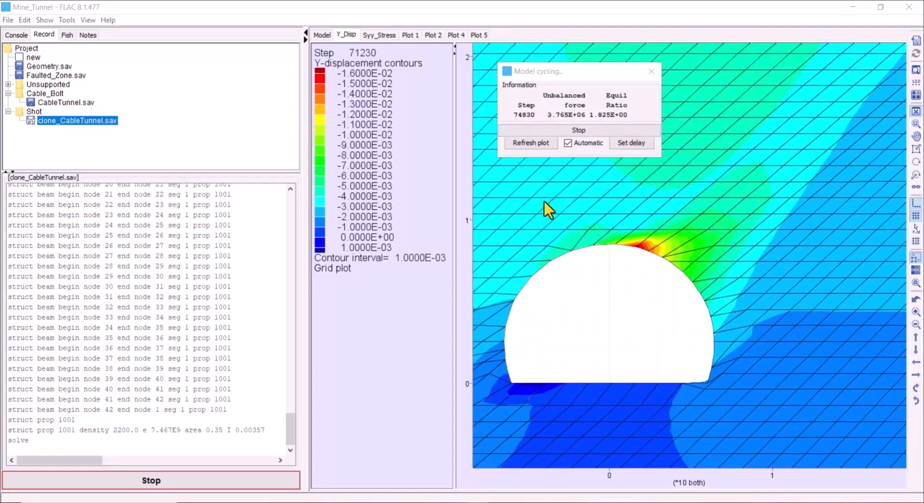
pyautogui.click(532, 144)
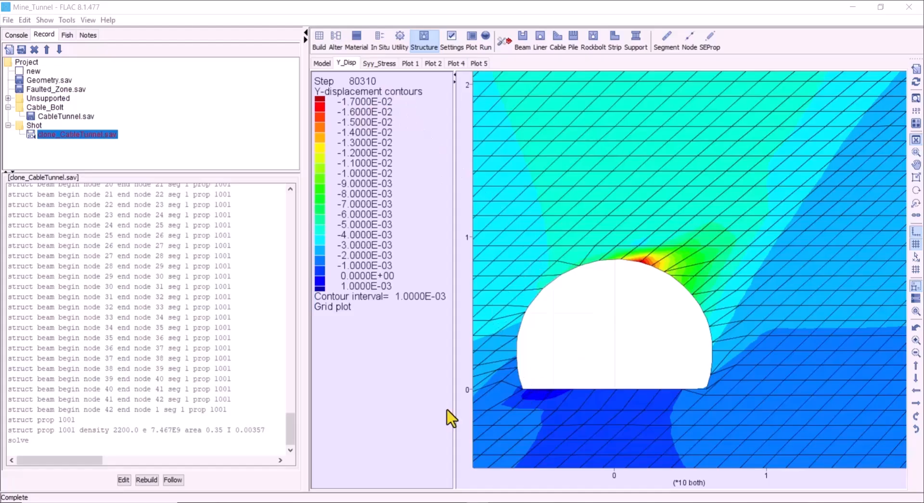
# Clone the Shot branch with its substates and rename the copy Steel_Arc.
pyautogui.click(36, 117)
pyautogui.rightClick(40, 126)
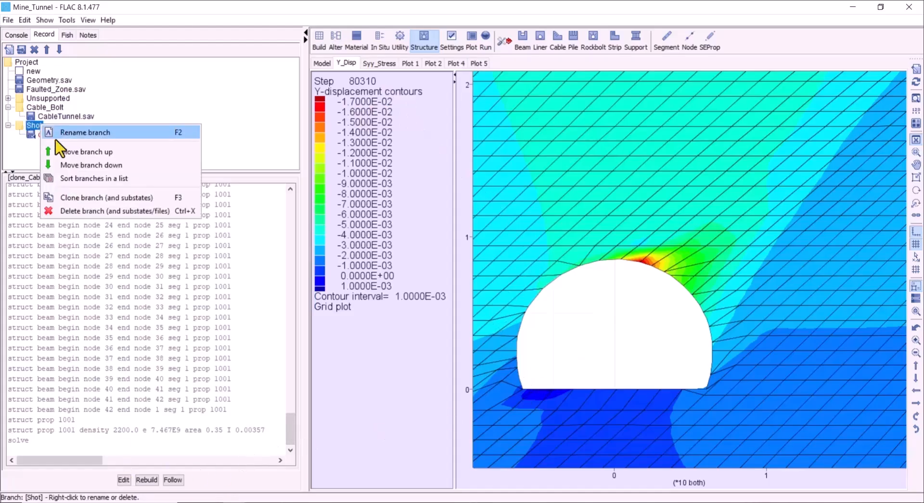
pyautogui.click(90, 197)
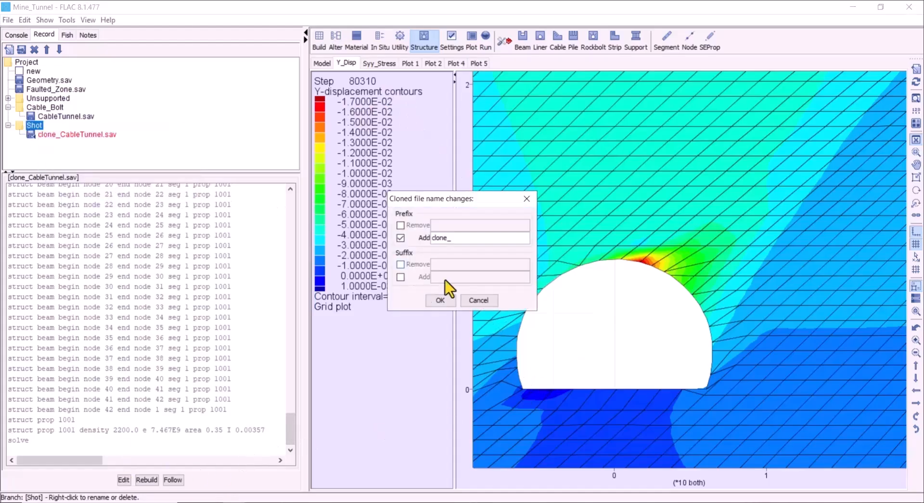
pyautogui.click(440, 300)
pyautogui.rightClick(34, 142)
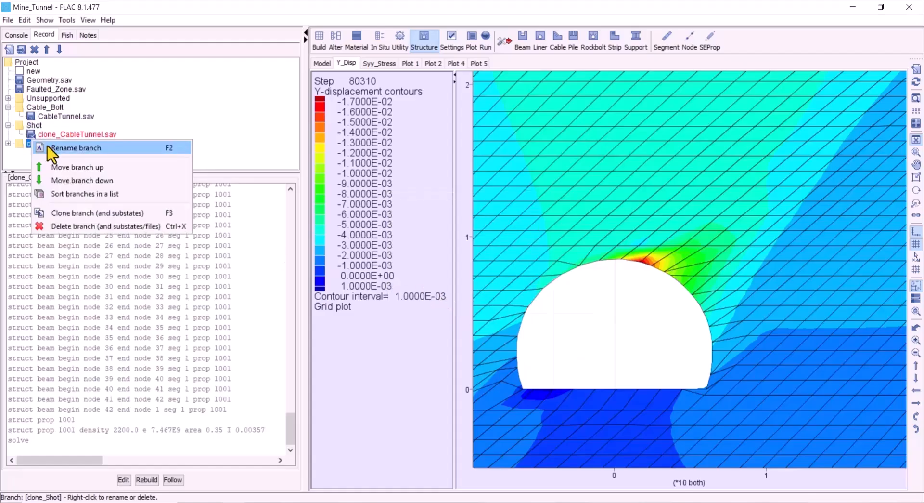
pyautogui.click(54, 150)
pyautogui.write('St')
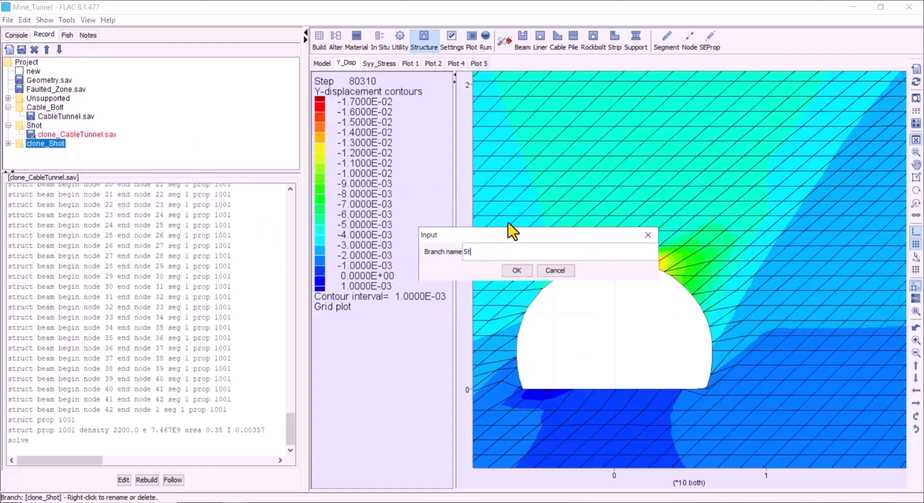
pyautogui.write('eel_Arc')
pyautogui.click(516, 270)
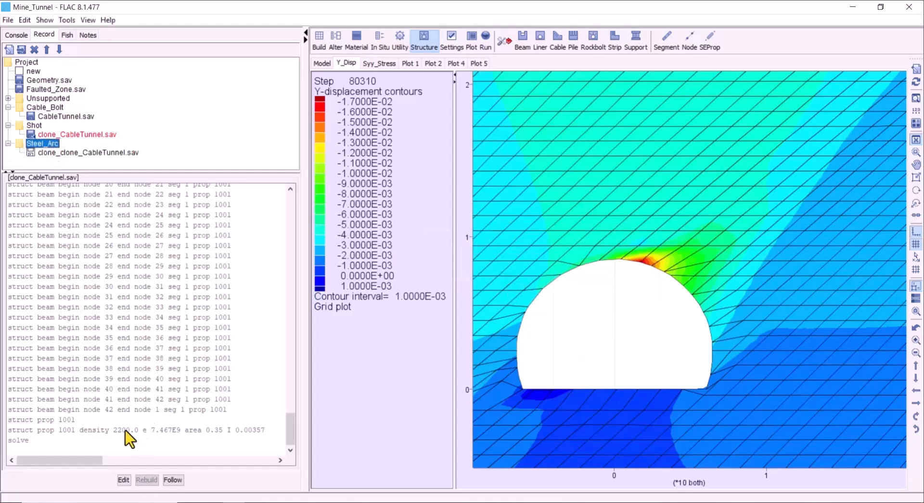
# Edit the record of clone_clone_CableTunnel.sav without rebuilding it first, deleting all beam, structural property and solve commands.
pyautogui.click(68, 152)
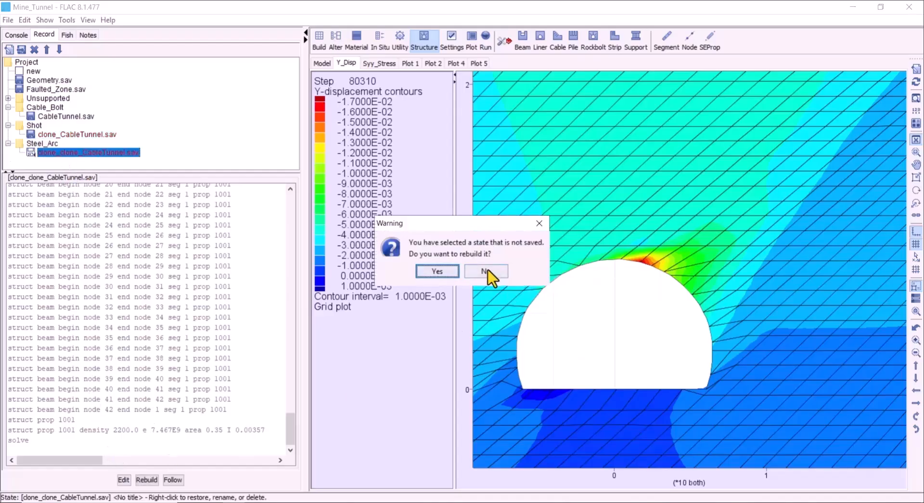
pyautogui.click(488, 273)
pyautogui.click(123, 480)
pyautogui.moveTo(30, 441); pyautogui.dragTo(8, 340)
pyautogui.press('Delete')
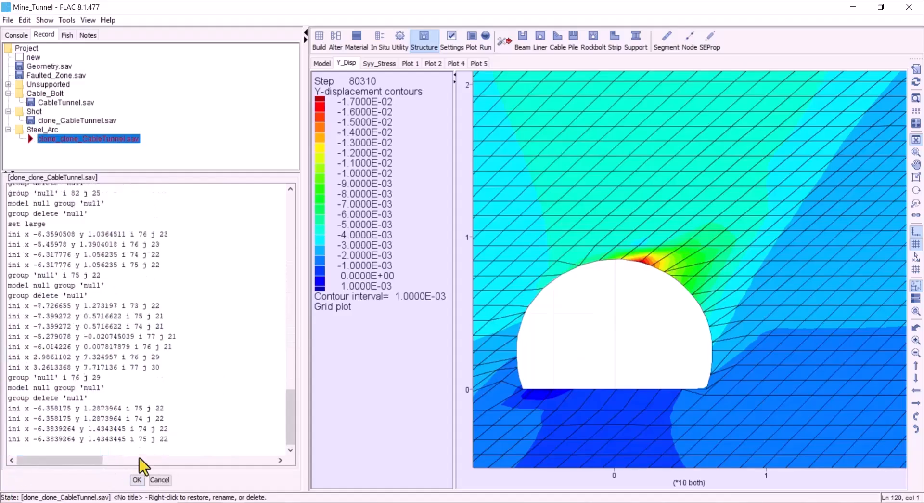
pyautogui.click(138, 480)
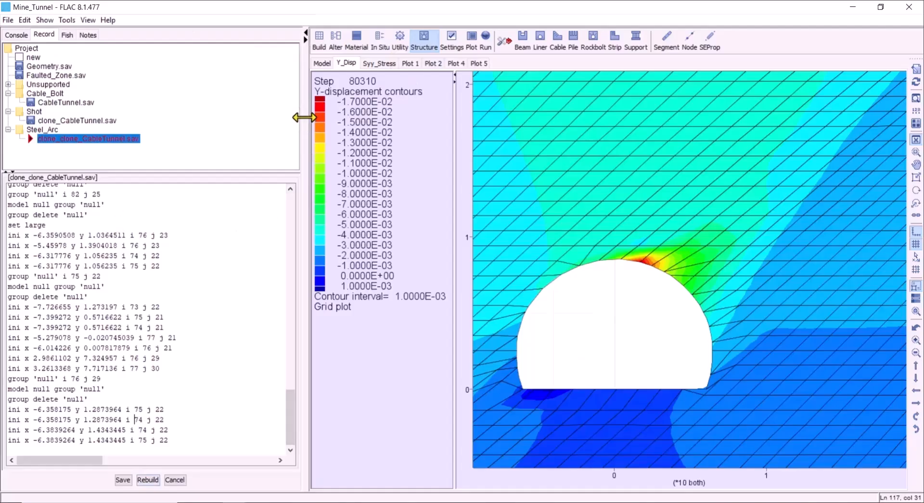
pyautogui.moveTo(293, 113); pyautogui.dragTo(172, 111)
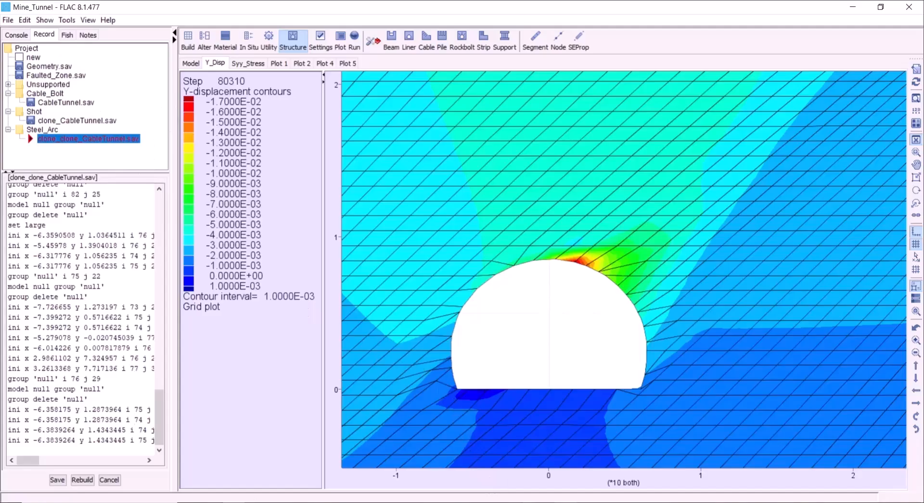
# Switch to the reference image and examine the shape factors and inertial moments for the different cross-sections.
pyautogui.hotkey('alt', 'Tab')
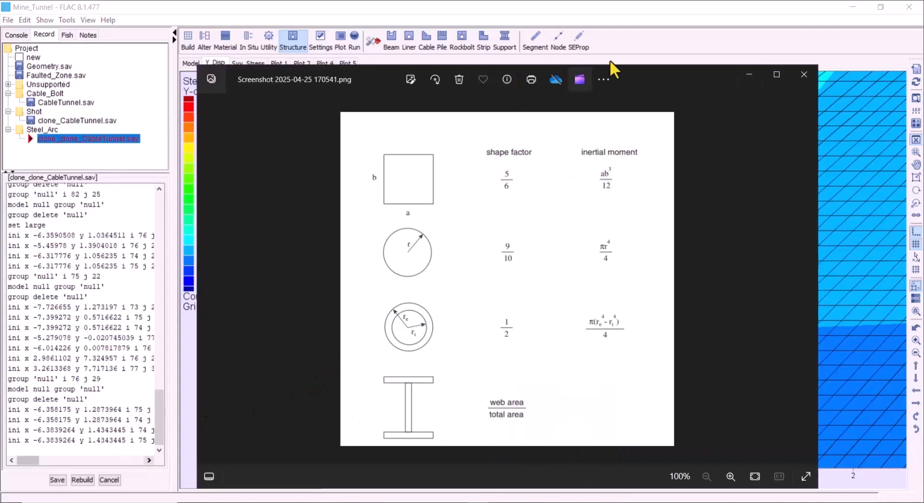
pyautogui.moveTo(673, 71); pyautogui.dragTo(633, 33)
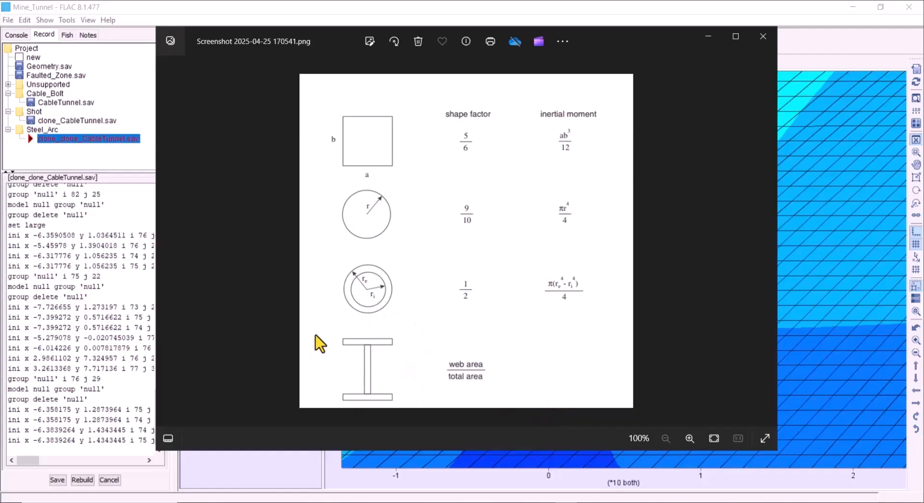
pyautogui.click(694, 12)
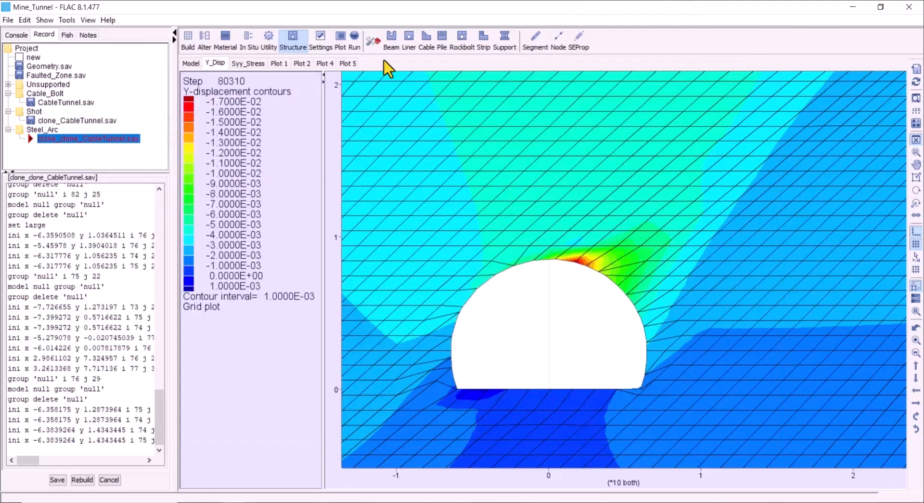
# Add grid-attached liner elements along the whole tunnel boundary, covering the floor, walls and arch, and execute the commands.
pyautogui.click(415, 48)
pyautogui.scroll(3, 491, 232)
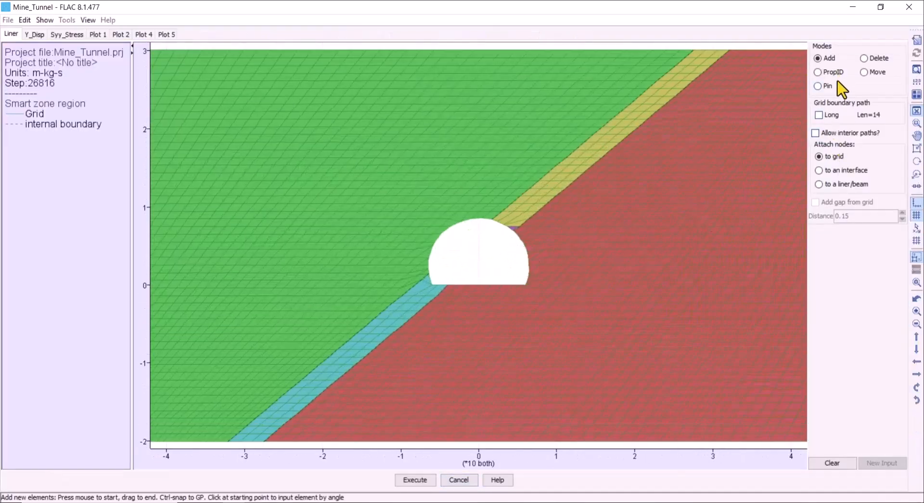
pyautogui.scroll(5, 784, 208)
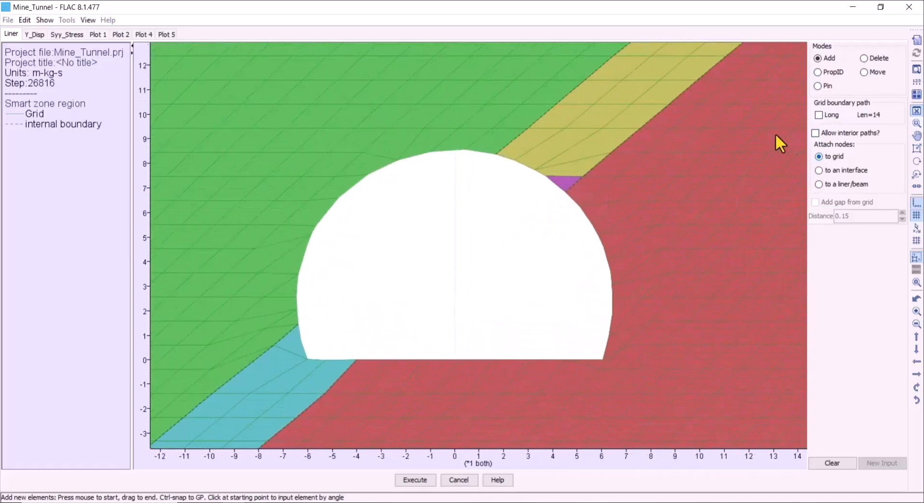
pyautogui.moveTo(533, 174)
pyautogui.mouseDown()
pyautogui.moveTo(562, 199)
pyautogui.moveTo(582, 248)
pyautogui.moveTo(582, 343)
pyautogui.moveTo(357, 359)
pyautogui.mouseUp()
pyautogui.moveTo(356, 359)
pyautogui.mouseDown()
pyautogui.moveTo(291, 322)
pyautogui.moveTo(299, 326)
pyautogui.moveTo(342, 193)
pyautogui.moveTo(497, 157)
pyautogui.mouseUp()
pyautogui.click(415, 479)
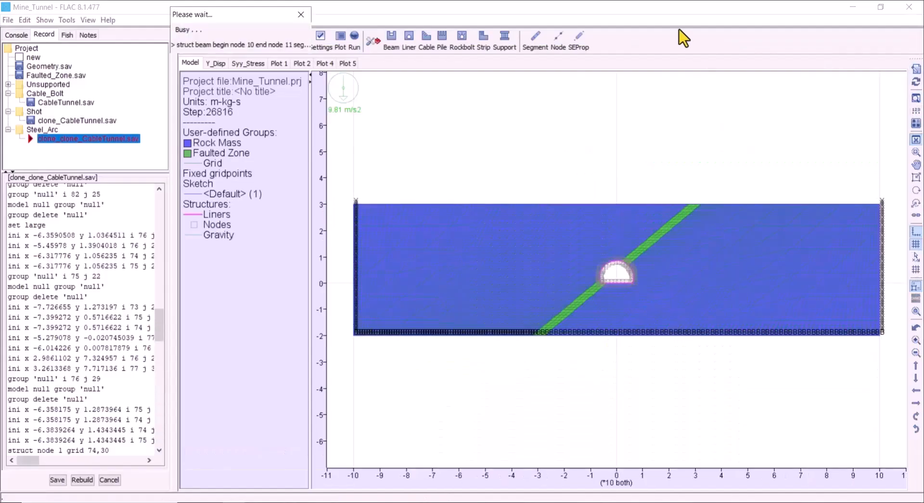
# Set the liner L1 geometry to shape factor 0.377, height 0.12 m and width 0.058 m, with spaced reinforcement.
pyautogui.click(578, 41)
pyautogui.scroll(10, 638, 258)
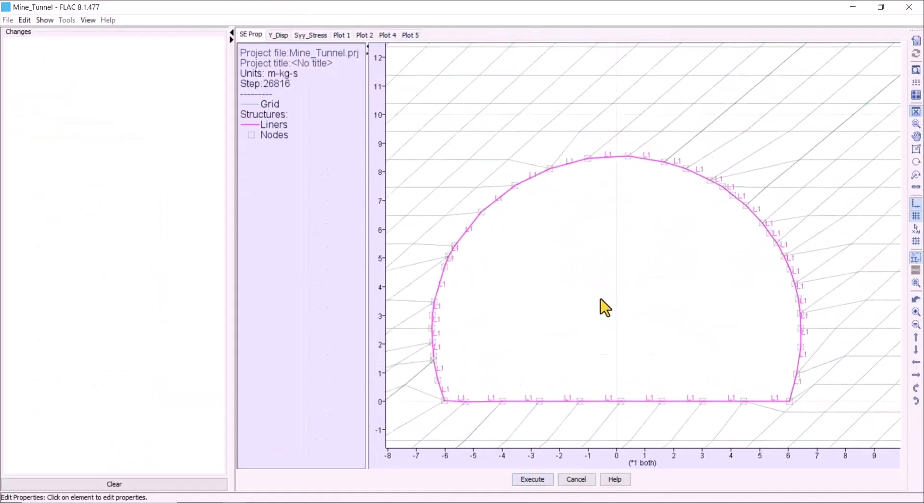
pyautogui.click(656, 200)
pyautogui.doubleClick(403, 219)
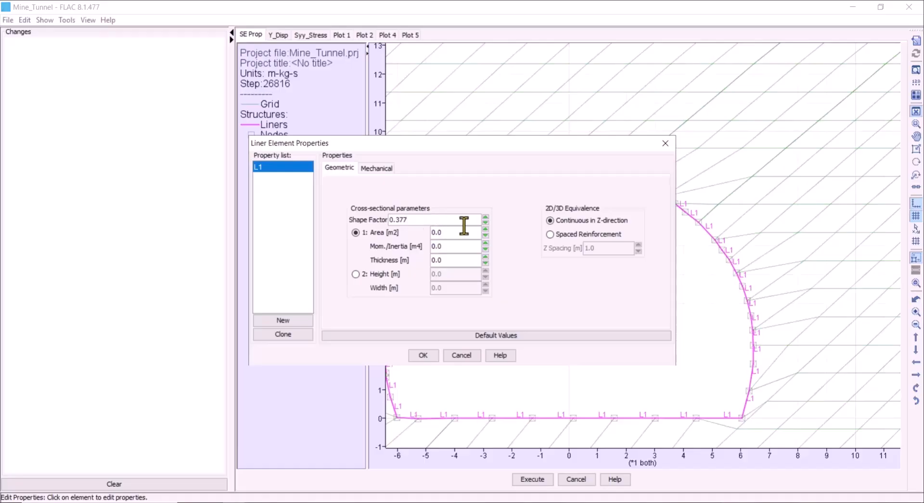
pyautogui.click(356, 274)
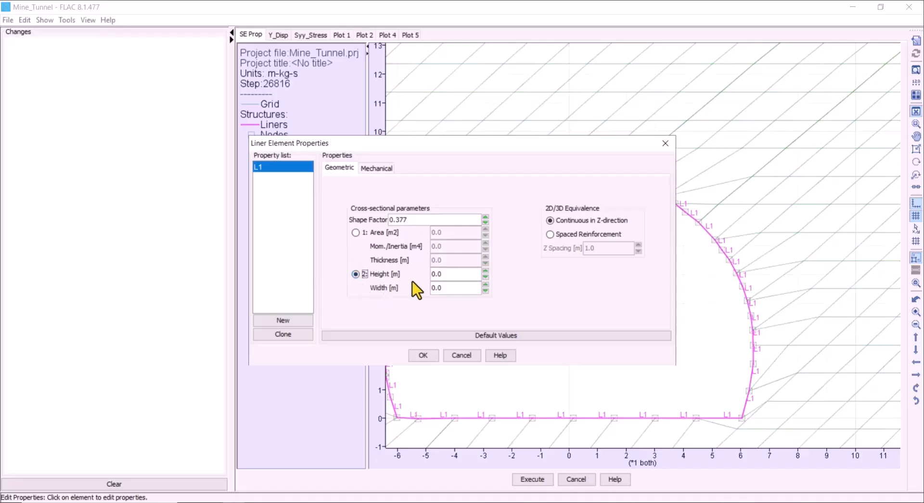
pyautogui.doubleClick(458, 278)
pyautogui.write('12')
pyautogui.press('Tab')
pyautogui.write('0')
pyautogui.click(583, 235)
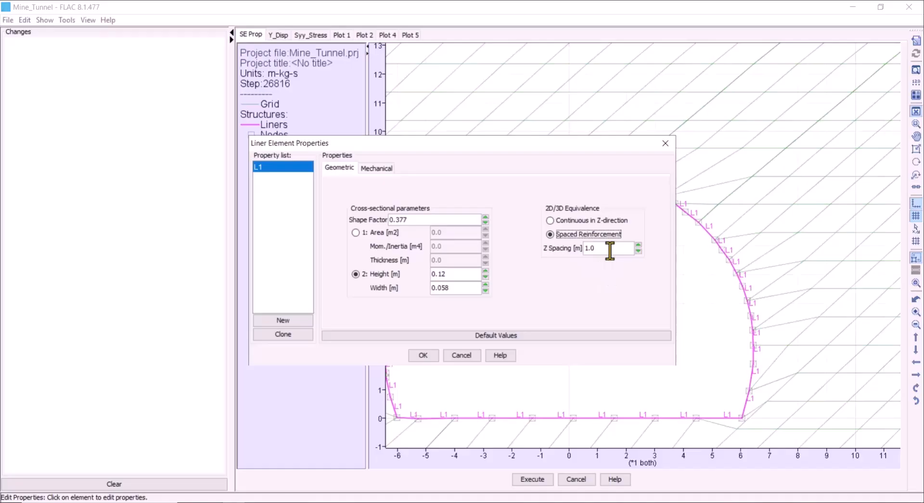
# Set the liner's Young's modulus to 210e9 Pa, Poisson's ratio to 0.3 and density to 7850 kg/m3, and execute the property changes.
pyautogui.click(371, 169)
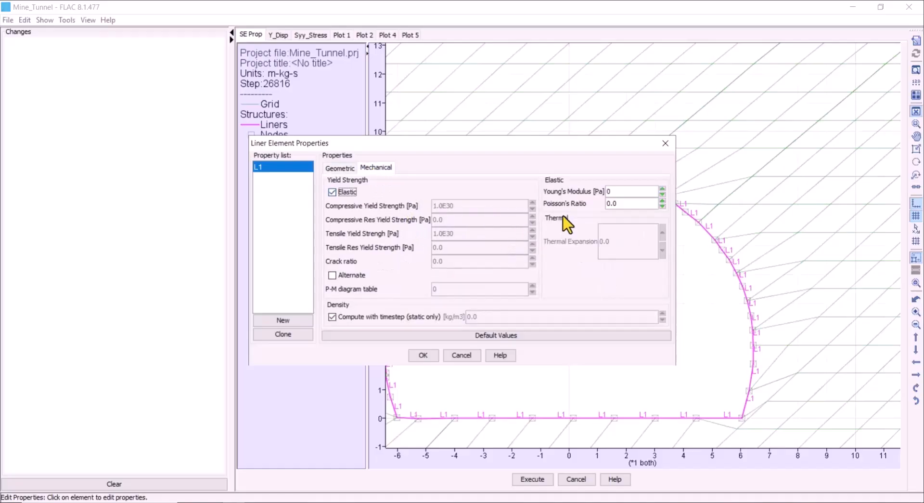
pyautogui.doubleClick(623, 192)
pyautogui.doubleClick(621, 203)
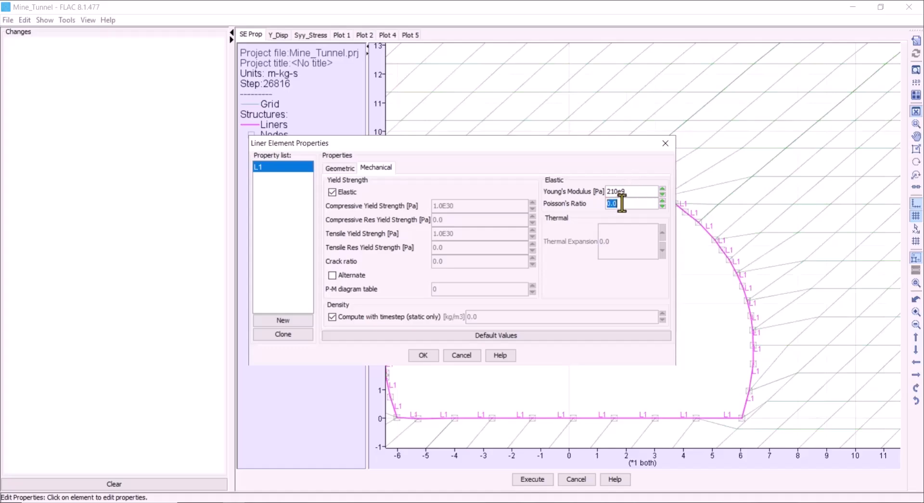
pyautogui.write('0.')
pyautogui.click(363, 315)
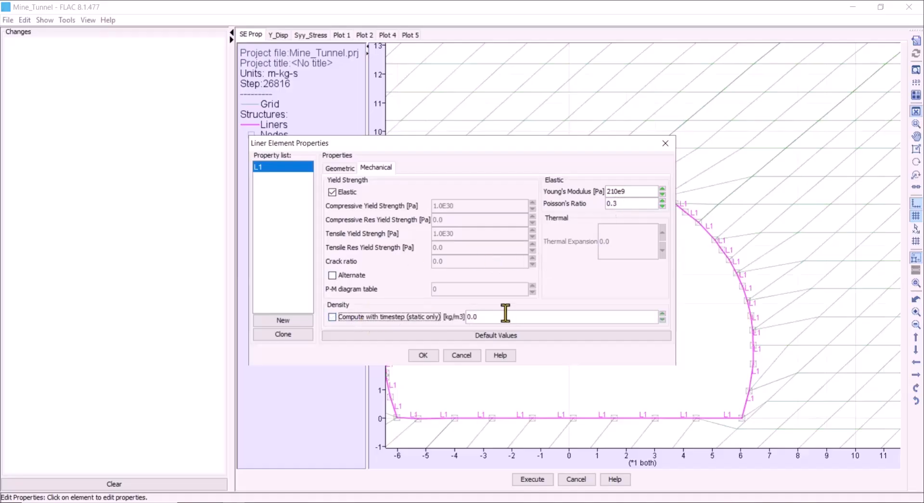
pyautogui.press('Tab')
pyautogui.write('7')
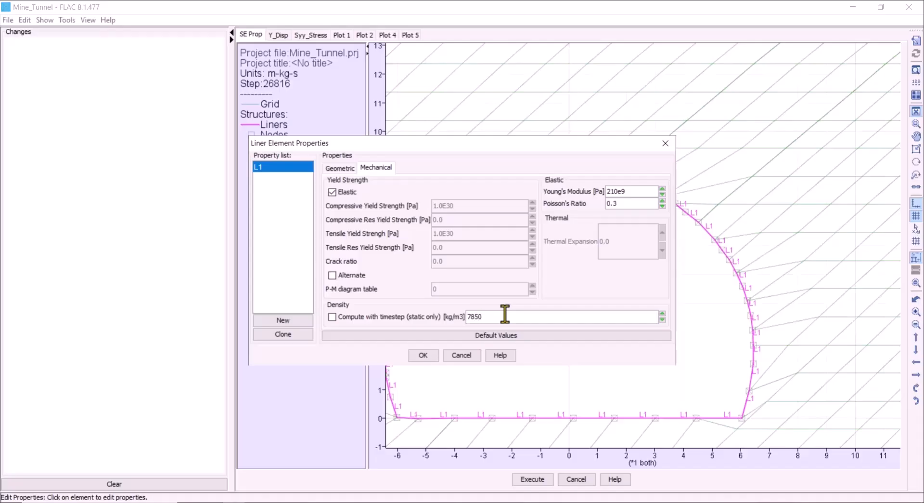
pyautogui.click(416, 359)
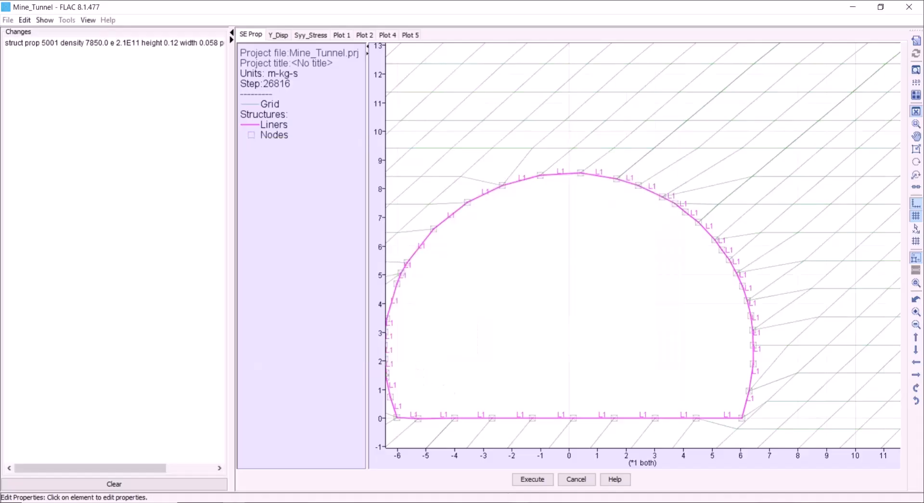
pyautogui.click(532, 479)
pyautogui.scroll(-20, 124, 334)
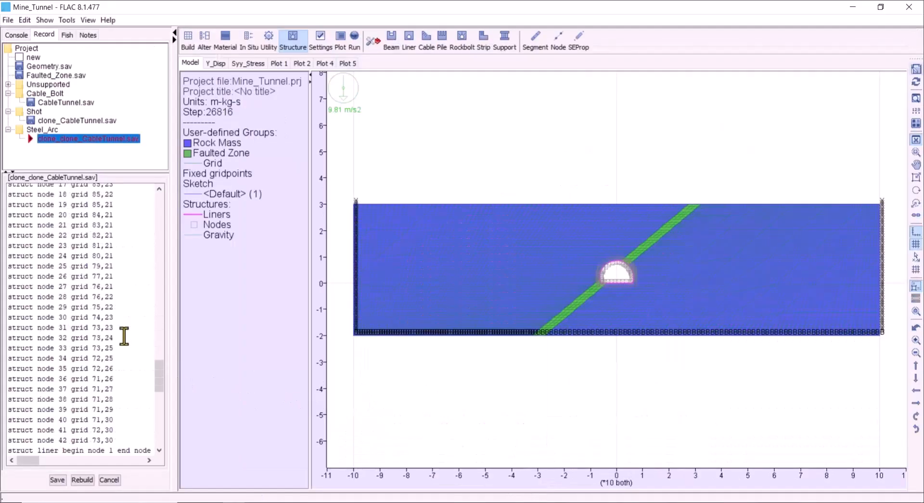
pyautogui.moveTo(177, 251); pyautogui.dragTo(490, 283)
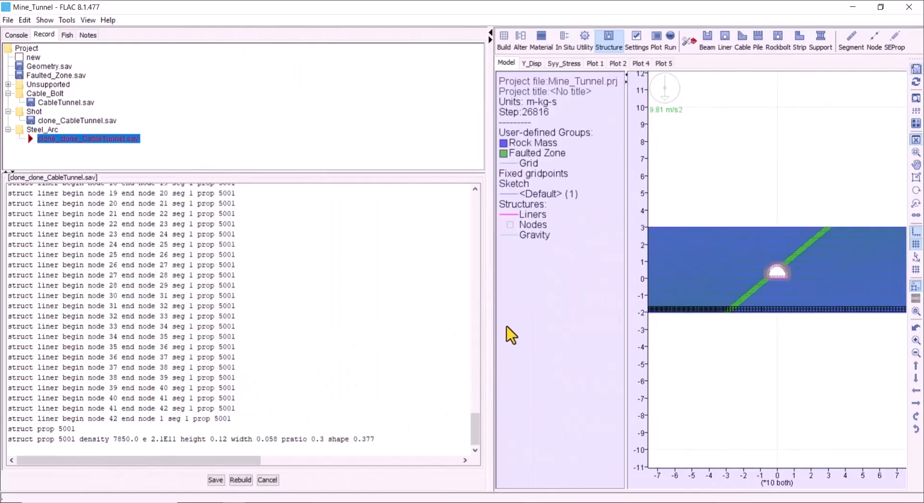
pyautogui.moveTo(489, 324); pyautogui.dragTo(264, 334)
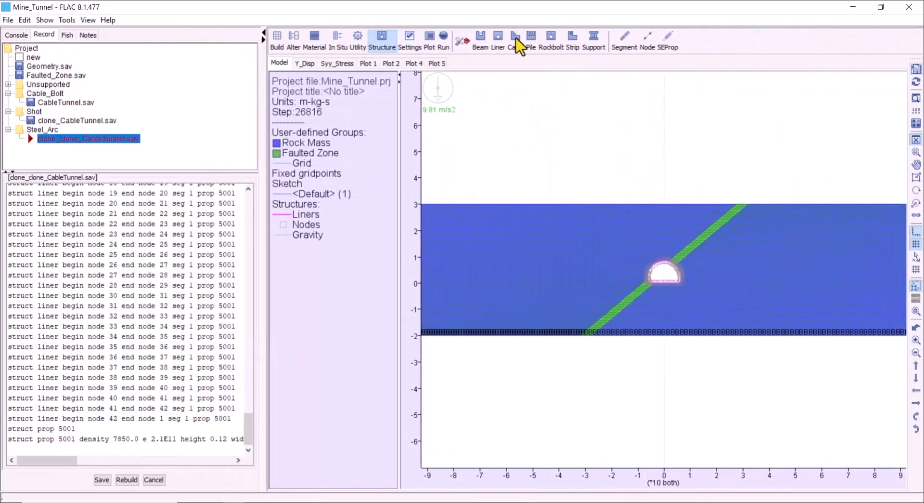
pyautogui.click(445, 44)
pyautogui.click(508, 50)
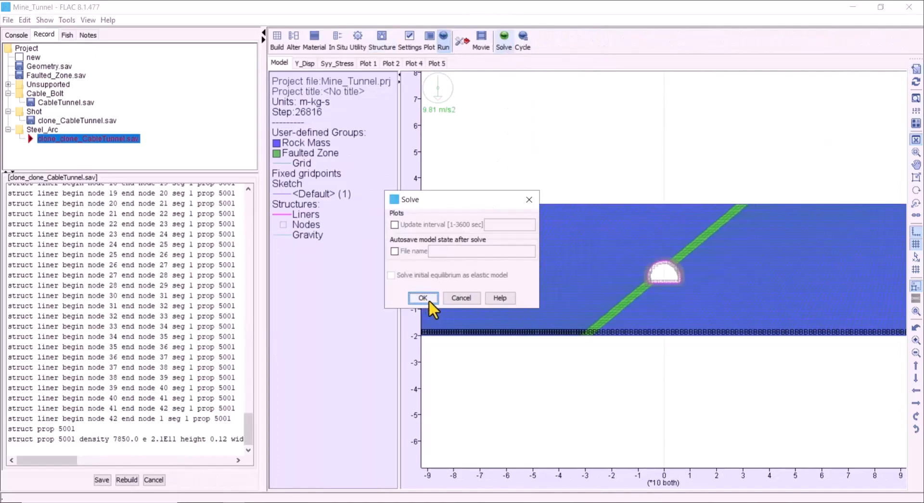
pyautogui.click(462, 298)
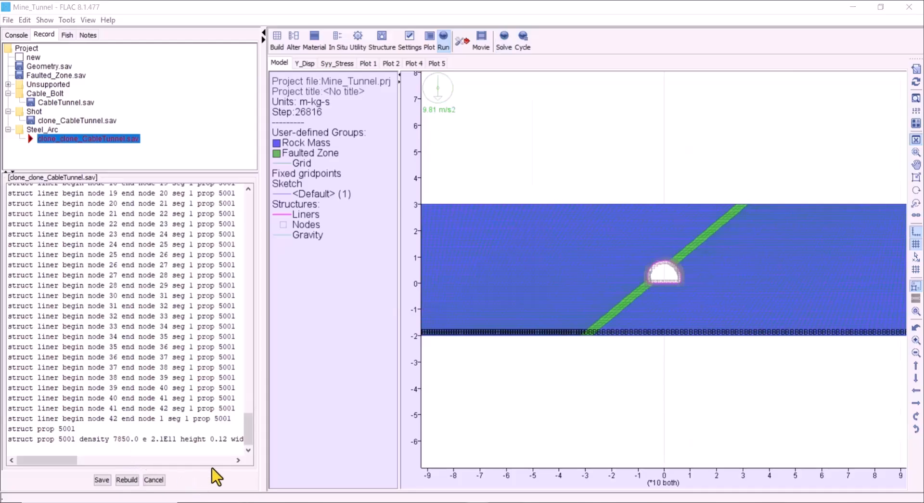
# Reopen the liner L1 properties, set spaced reinforcement with a Z spacing of 0.8 m, and execute the change.
pyautogui.click(392, 48)
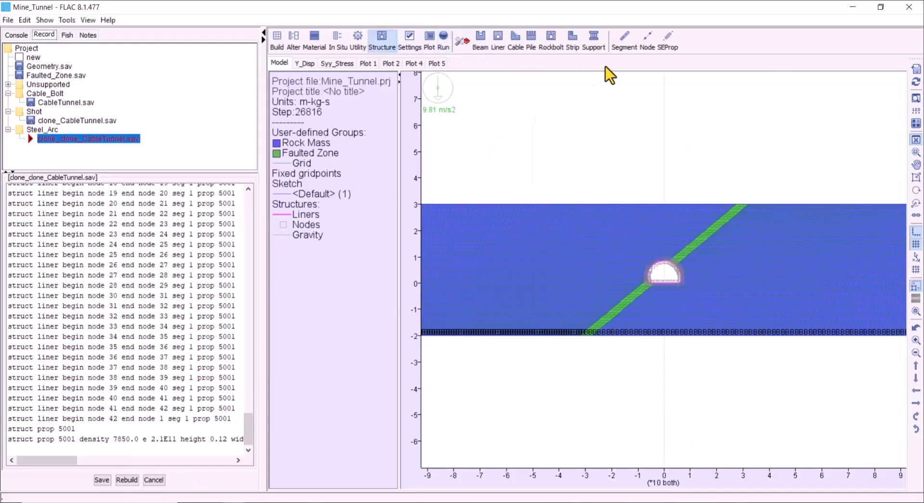
pyautogui.click(670, 48)
pyautogui.click(607, 229)
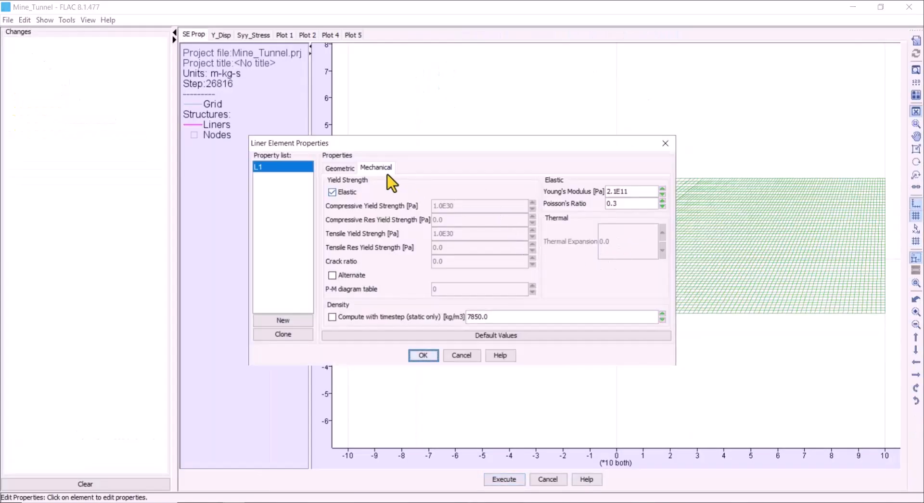
pyautogui.click(340, 167)
pyautogui.click(587, 235)
pyautogui.doubleClick(611, 248)
pyautogui.write('0')
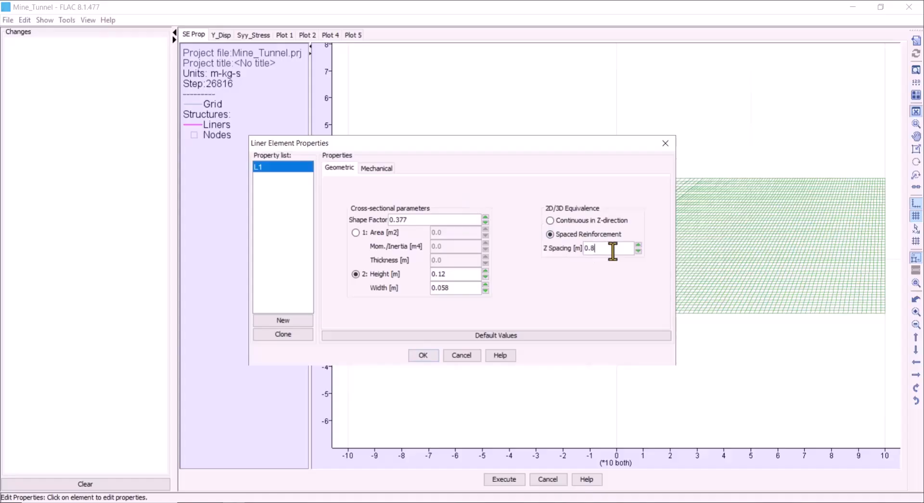
pyautogui.write('.8')
pyautogui.click(423, 355)
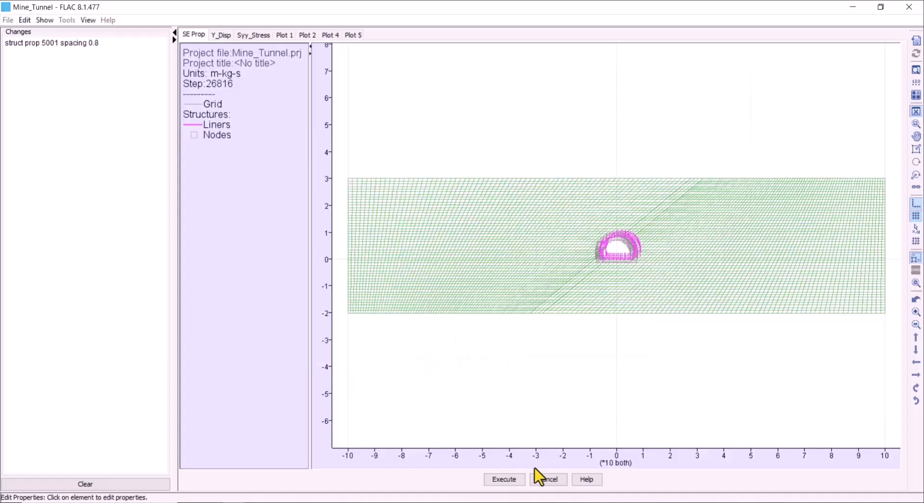
pyautogui.click(505, 481)
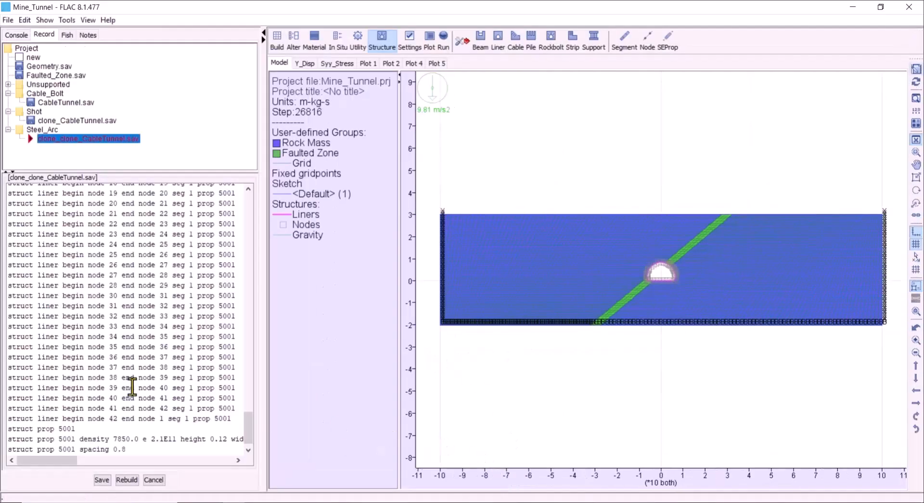
# Solve the Steel_Arc model with the default solve options.
pyautogui.click(147, 446)
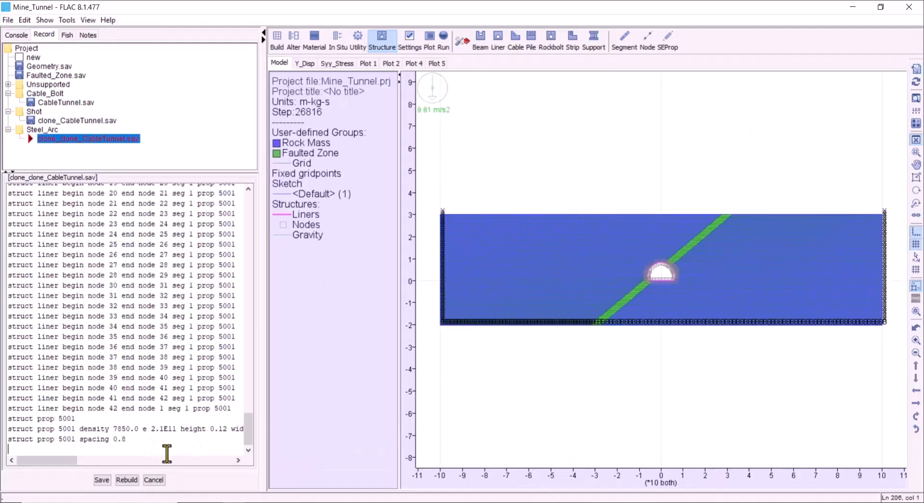
pyautogui.moveTo(52, 460)
pyautogui.mouseDown()
pyautogui.moveTo(93, 474)
pyautogui.moveTo(44, 466)
pyautogui.mouseUp()
pyautogui.click(439, 47)
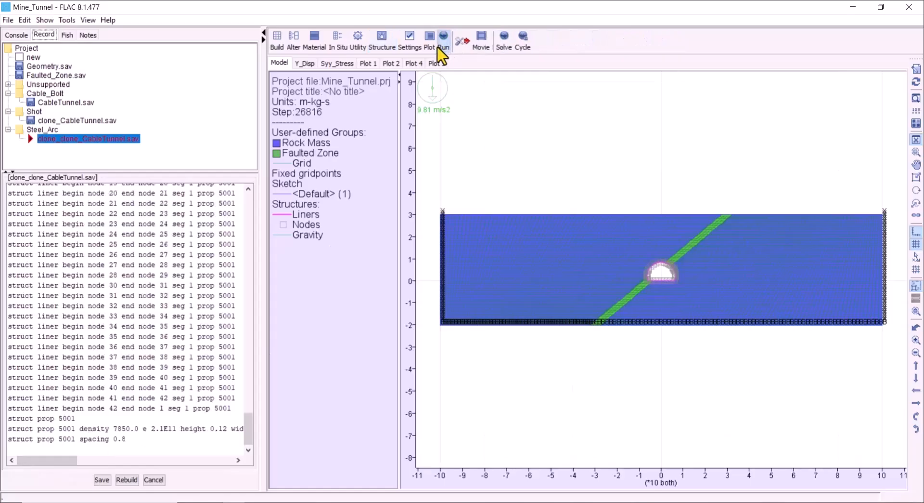
pyautogui.click(503, 51)
pyautogui.click(419, 297)
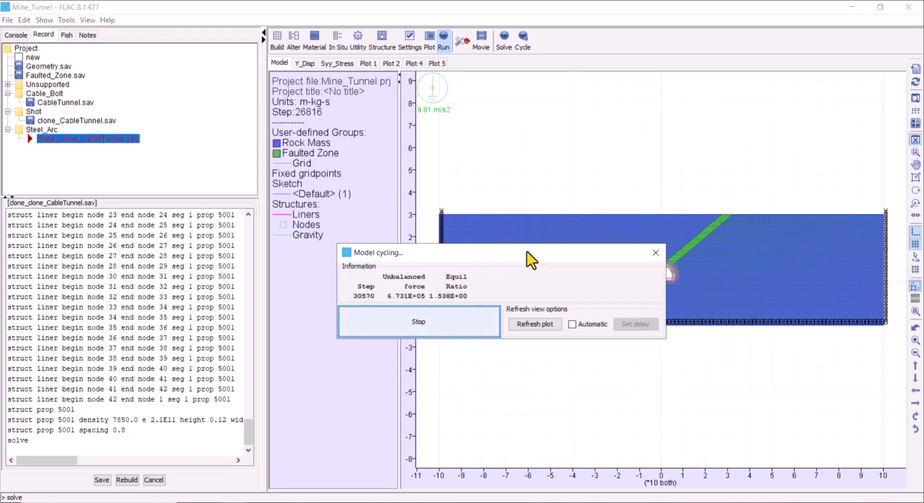
# Move the cycling dialog clear of the tunnel and display the refreshed Y-displacement contours during the solve.
pyautogui.moveTo(528, 252); pyautogui.dragTo(613, 125)
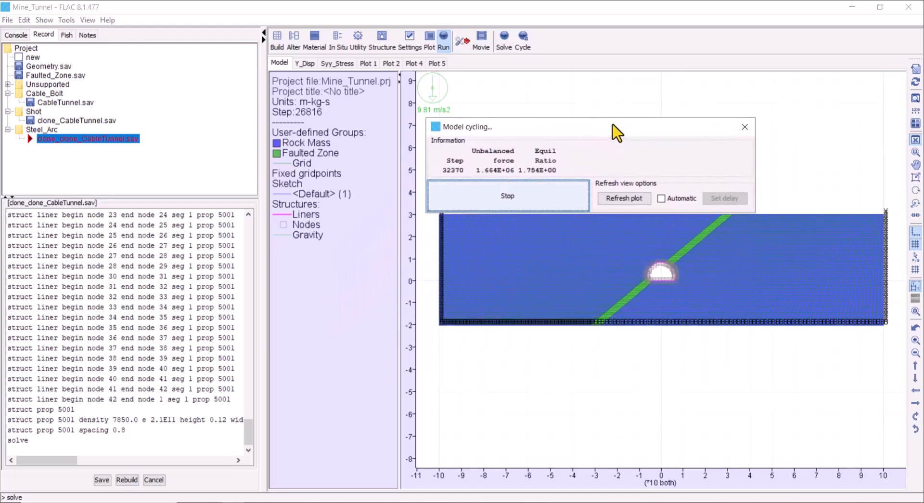
pyautogui.click(632, 198)
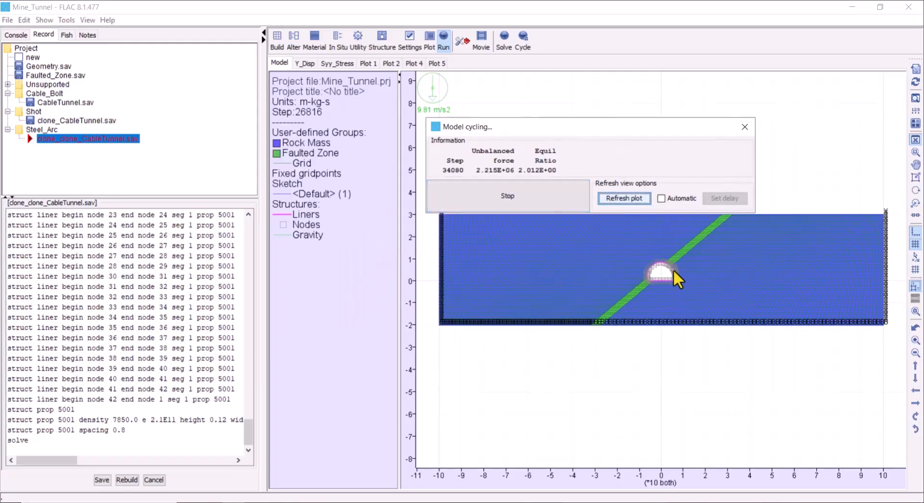
pyautogui.scroll(5, 674, 275)
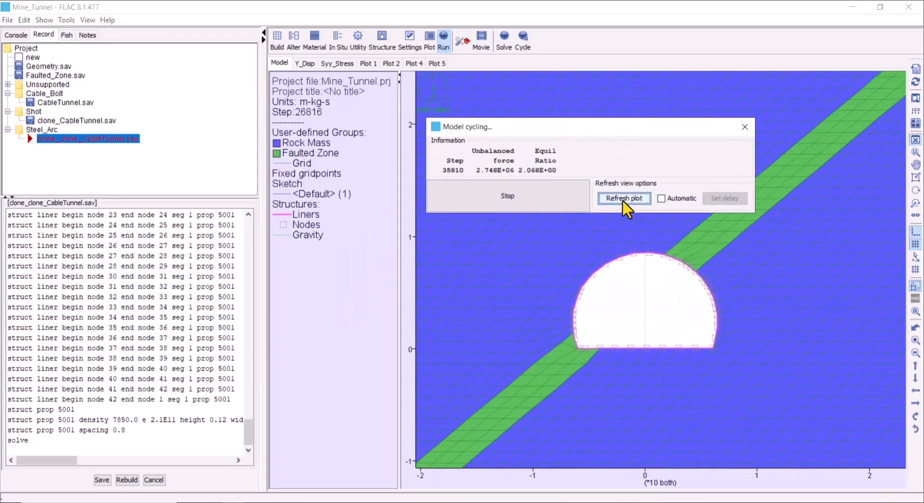
pyautogui.click(308, 64)
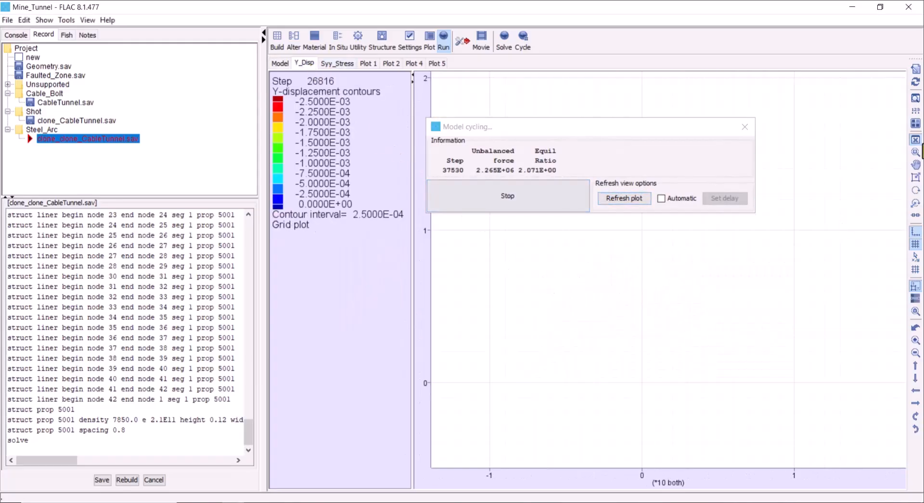
pyautogui.click(623, 201)
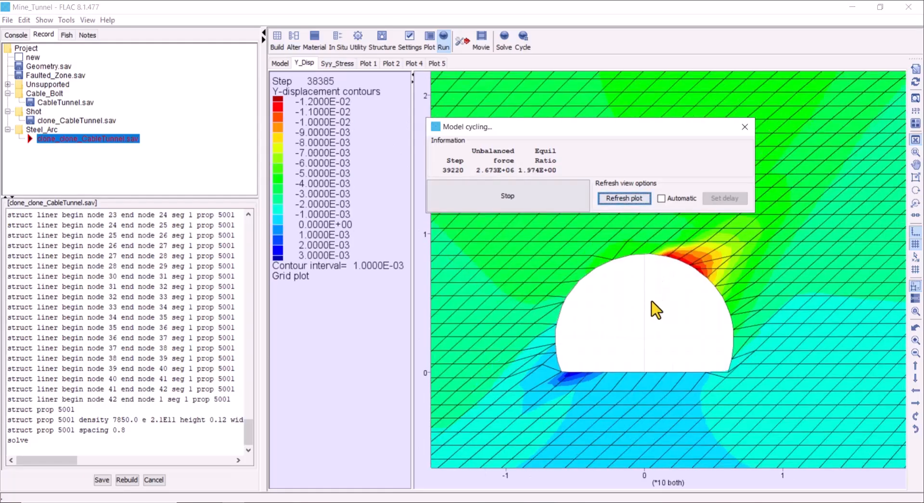
# Refresh the Y-displacement plot as cycling continues and examine the contours around the tunnel crown.
pyautogui.scroll(-1, 652, 301)
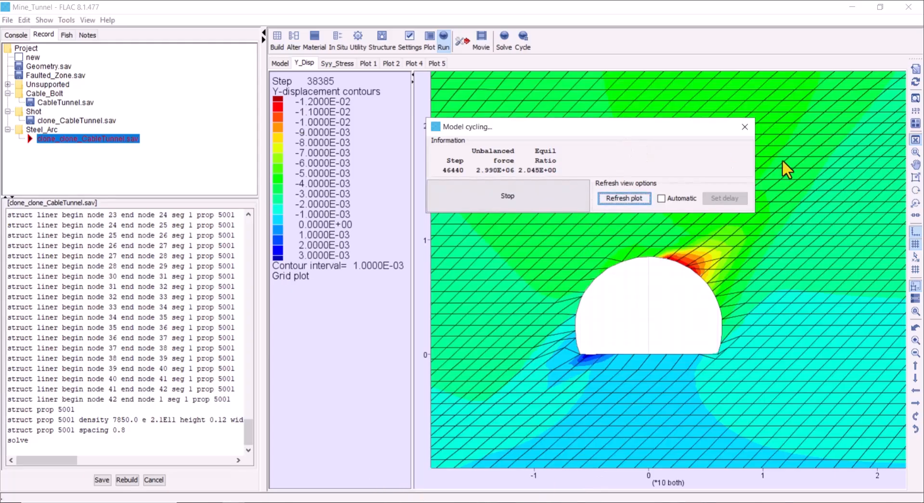
pyautogui.click(612, 200)
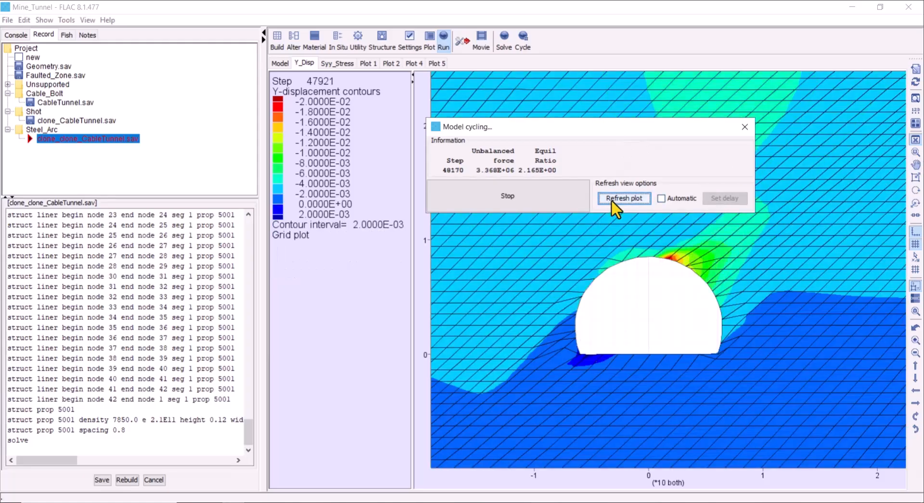
pyautogui.moveTo(671, 318); pyautogui.dragTo(642, 324)
pyautogui.scroll(3, 677, 285)
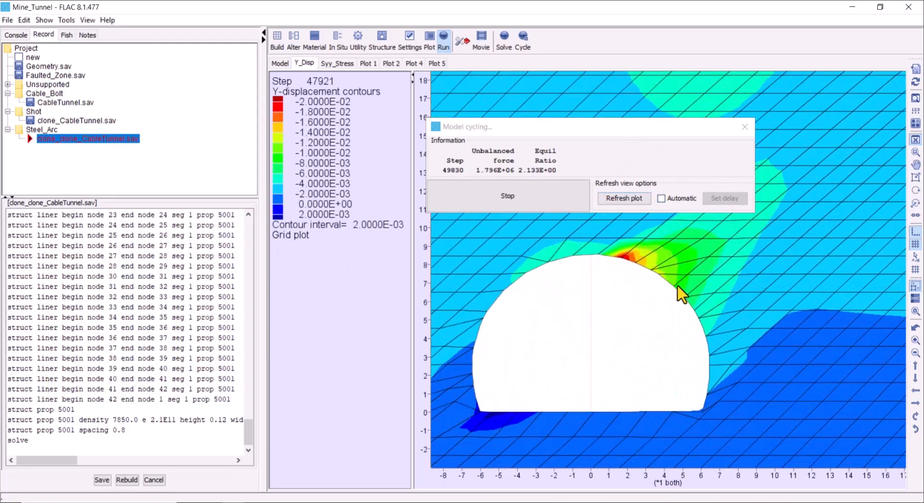
pyautogui.moveTo(678, 285); pyautogui.dragTo(686, 308)
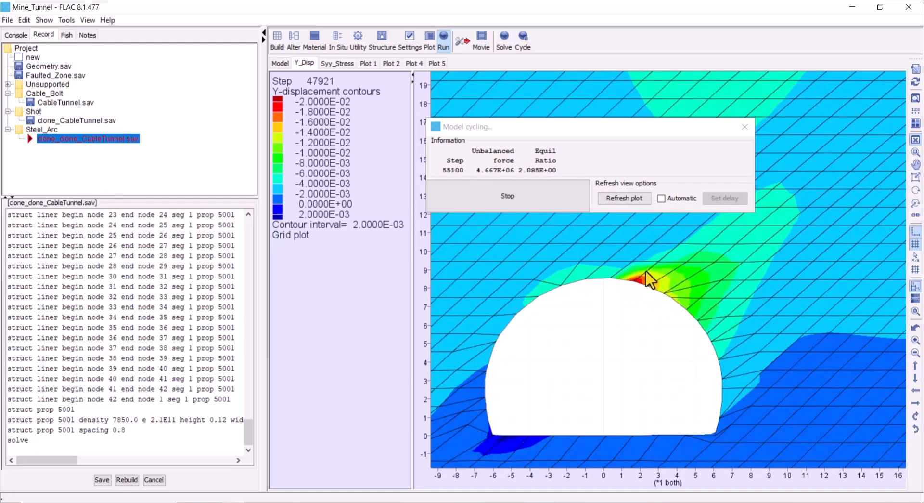
pyautogui.click(612, 195)
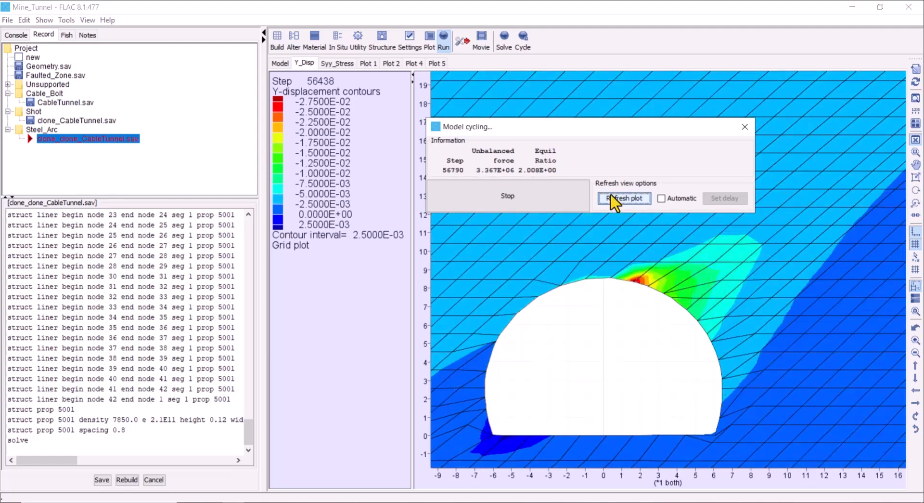
# Keep refreshing the Y-displacement plot as cycling continues and follow how the contours develop around the whole tunnel.
pyautogui.click(612, 195)
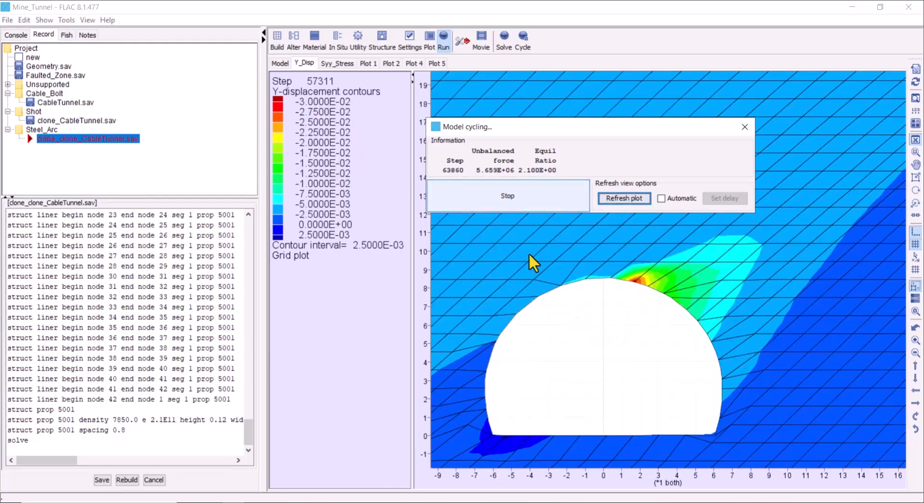
pyautogui.click(629, 197)
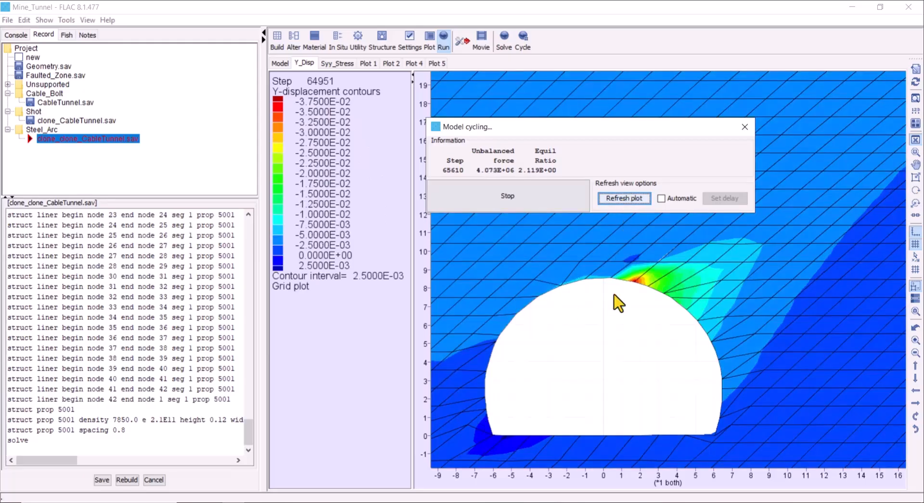
pyautogui.scroll(-1, 602, 313)
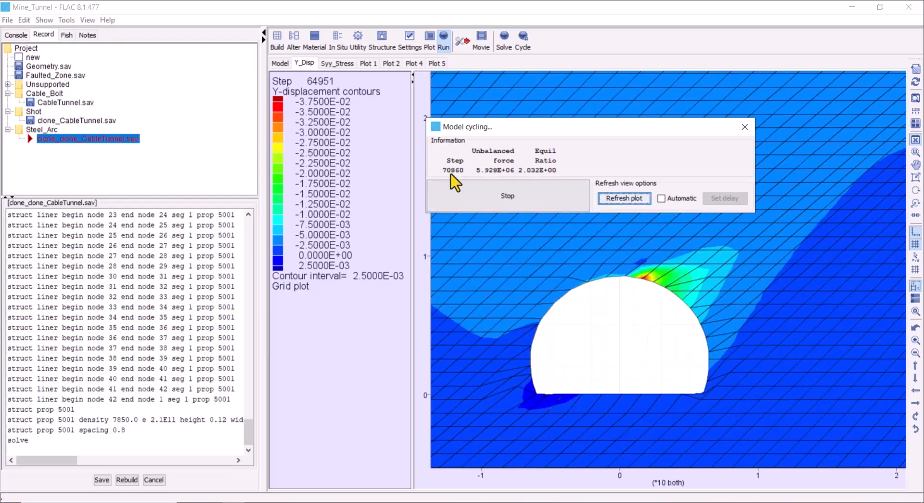
pyautogui.click(638, 200)
pyautogui.click(637, 200)
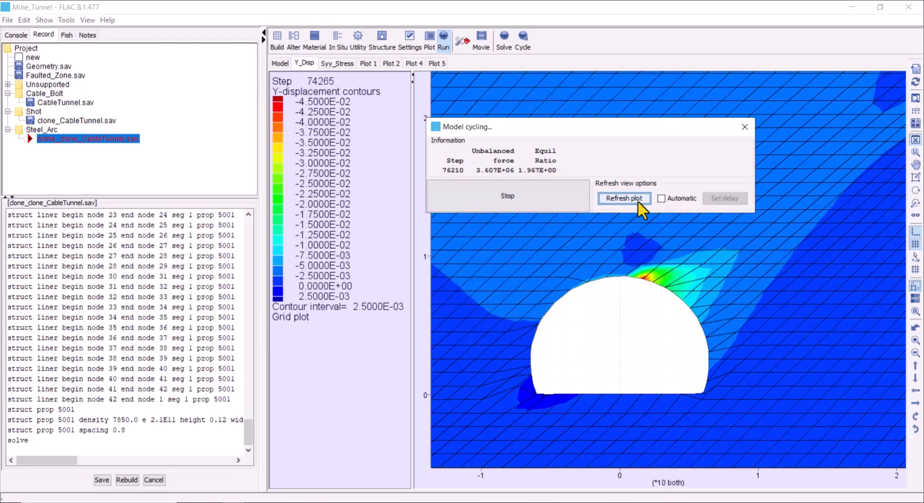
pyautogui.click(637, 200)
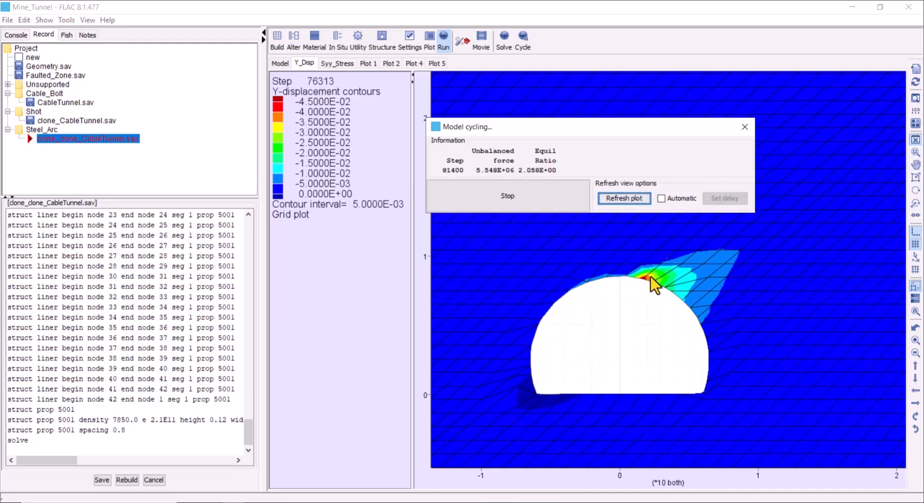
pyautogui.click(626, 194)
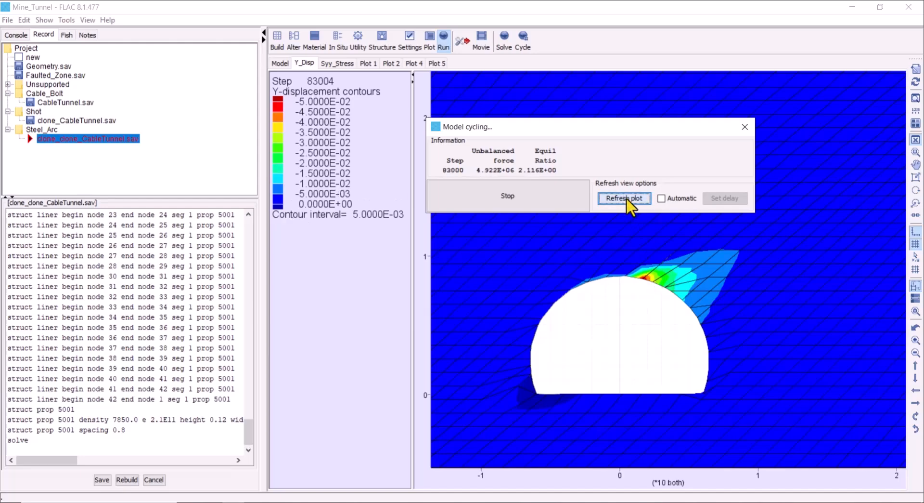
pyautogui.click(626, 195)
pyautogui.click(626, 196)
pyautogui.click(627, 196)
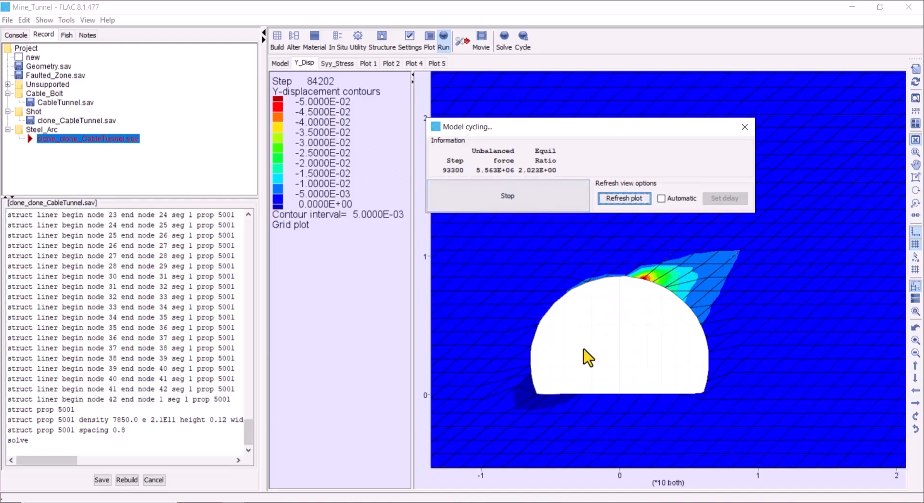
pyautogui.click(607, 196)
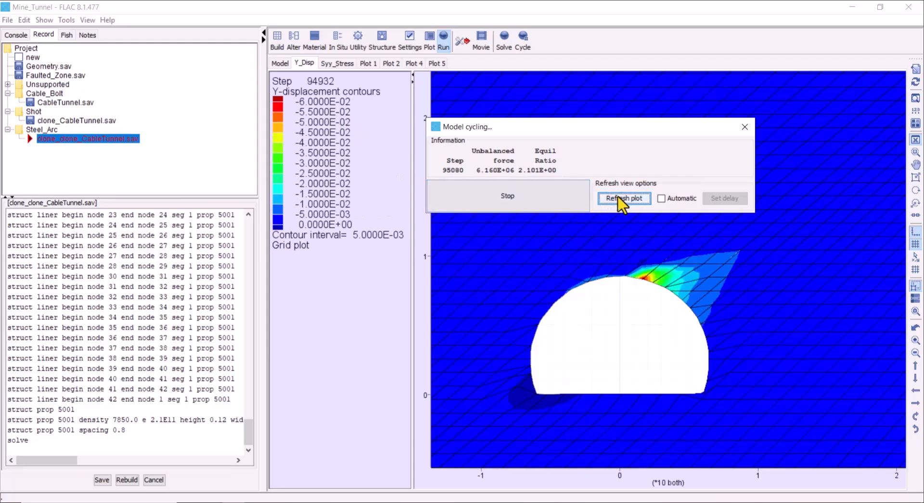
pyautogui.click(606, 195)
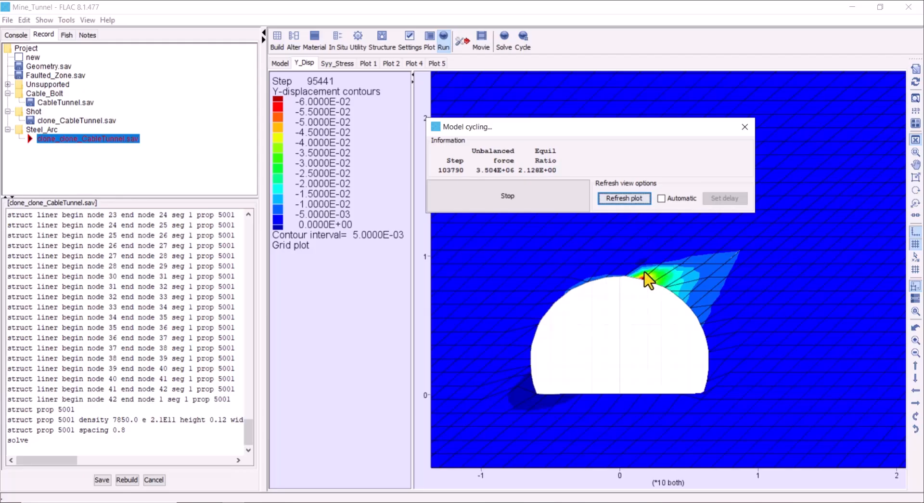
pyautogui.click(632, 199)
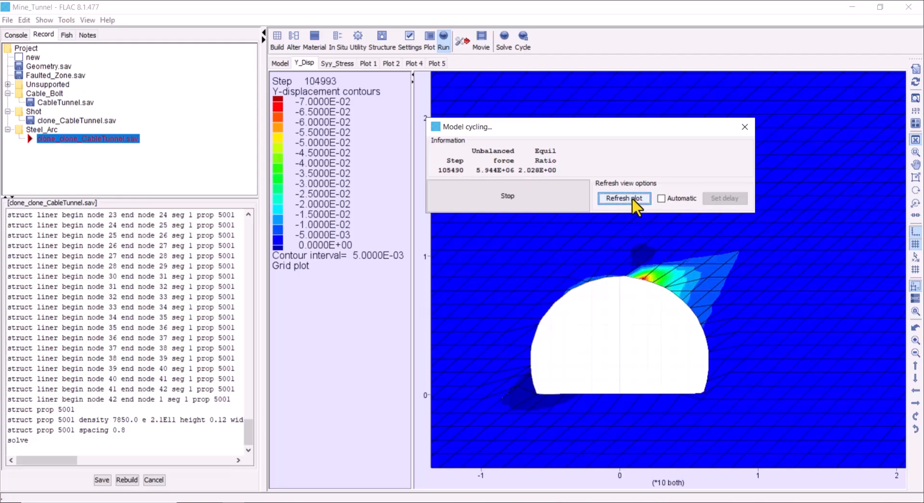
pyautogui.click(634, 199)
pyautogui.click(634, 199)
pyautogui.click(634, 199)
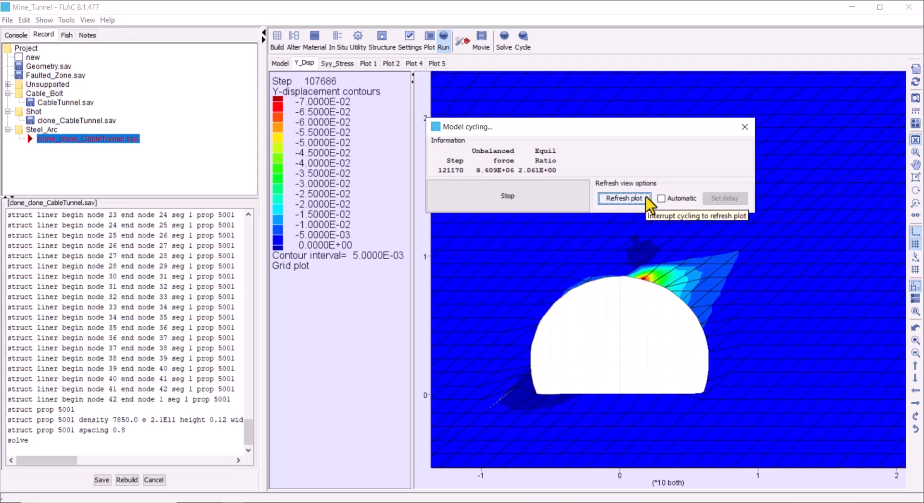
pyautogui.click(633, 202)
pyautogui.click(633, 201)
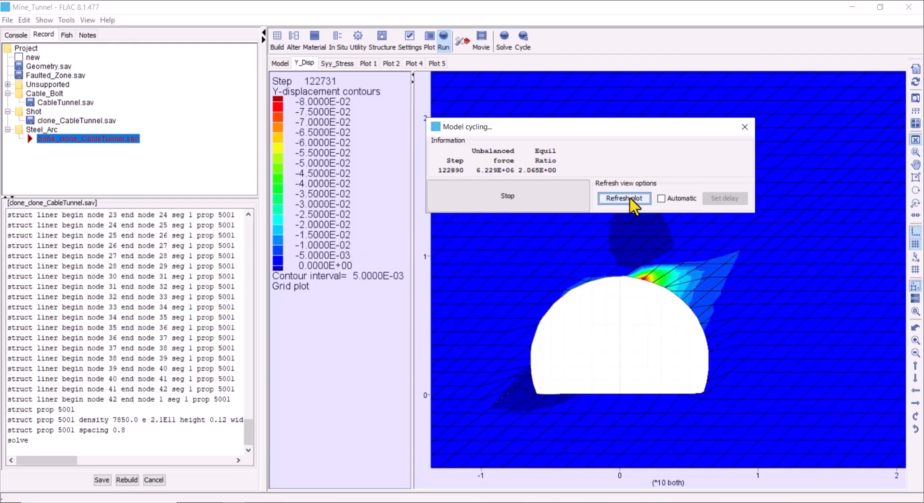
pyautogui.click(634, 201)
pyautogui.click(630, 199)
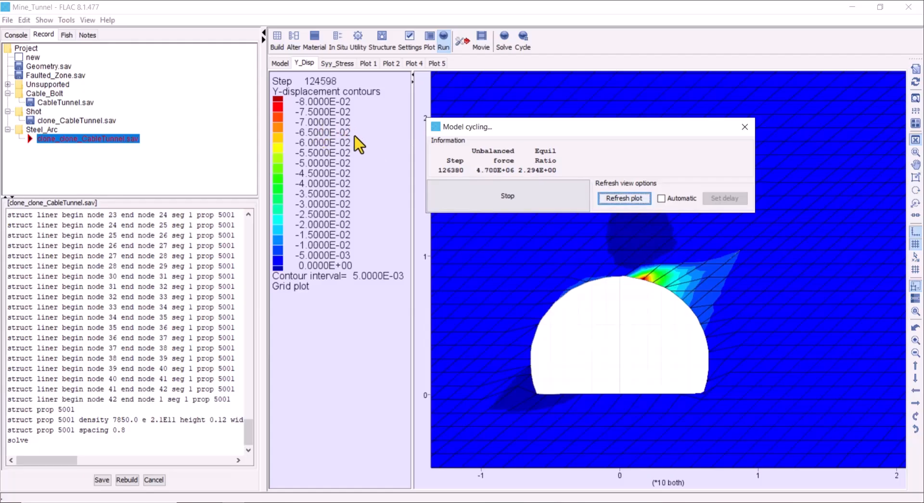
pyautogui.click(626, 199)
pyautogui.click(626, 199)
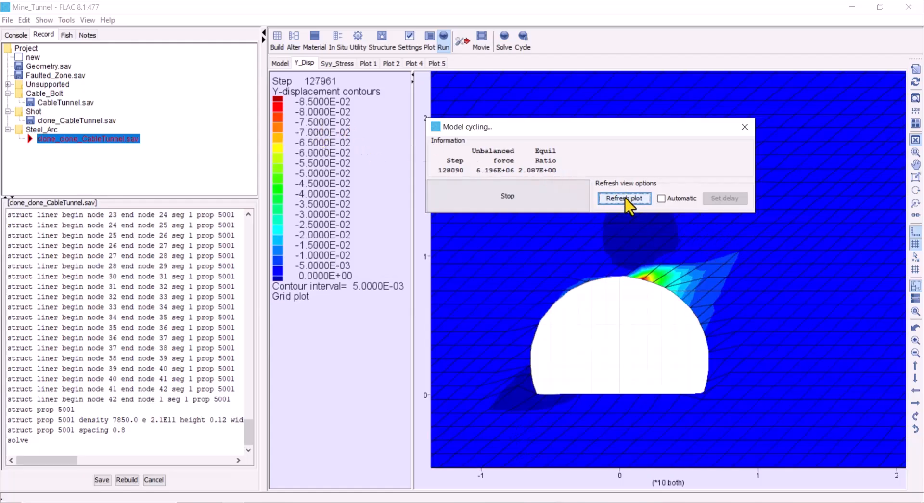
pyautogui.scroll(2, 680, 299)
pyautogui.scroll(-2, 657, 332)
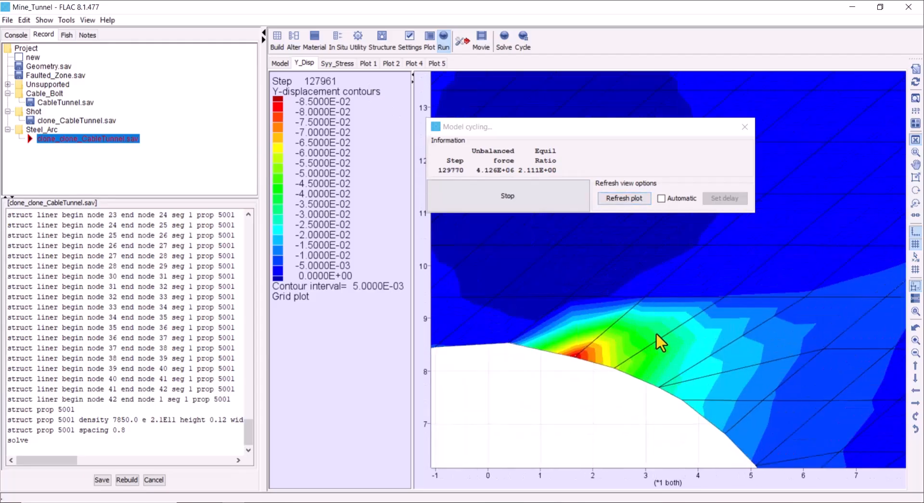
# Show the model plot during cycling and examine the liner where the faulted zone meets the tunnel crown.
pyautogui.click(287, 62)
pyautogui.scroll(3, 643, 321)
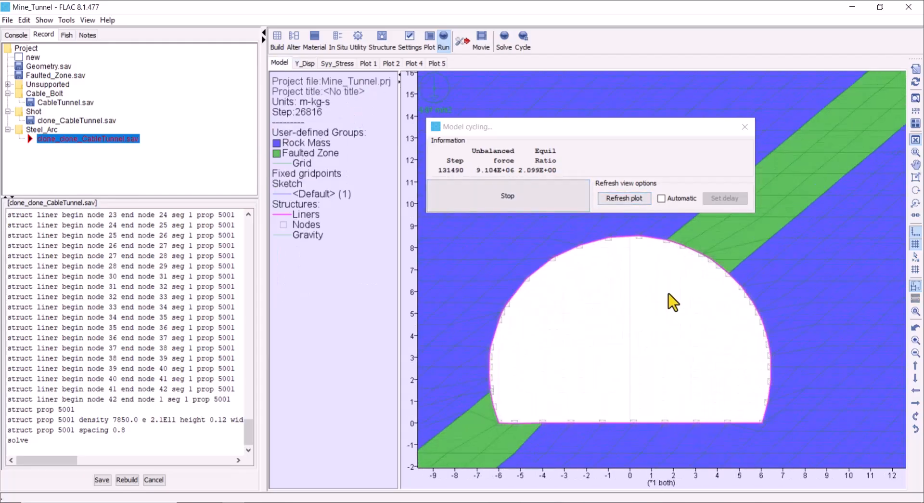
pyautogui.click(622, 199)
pyautogui.scroll(2, 662, 269)
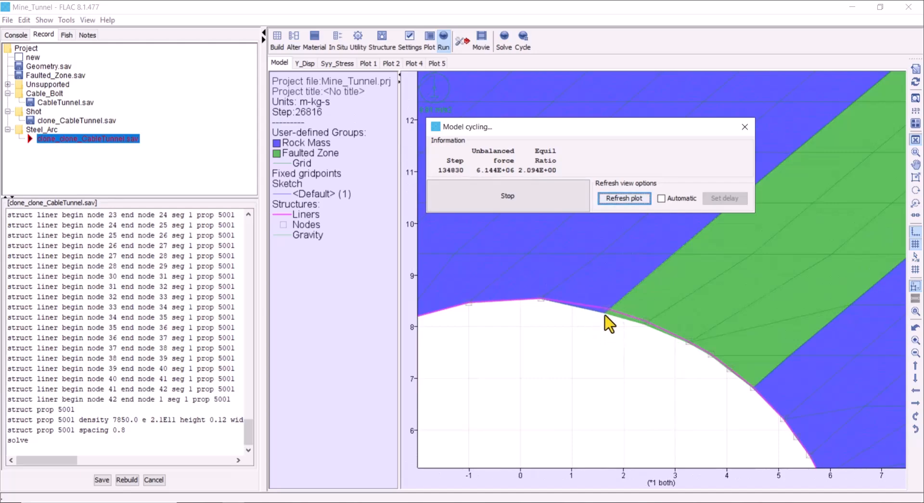
pyautogui.scroll(-2, 609, 338)
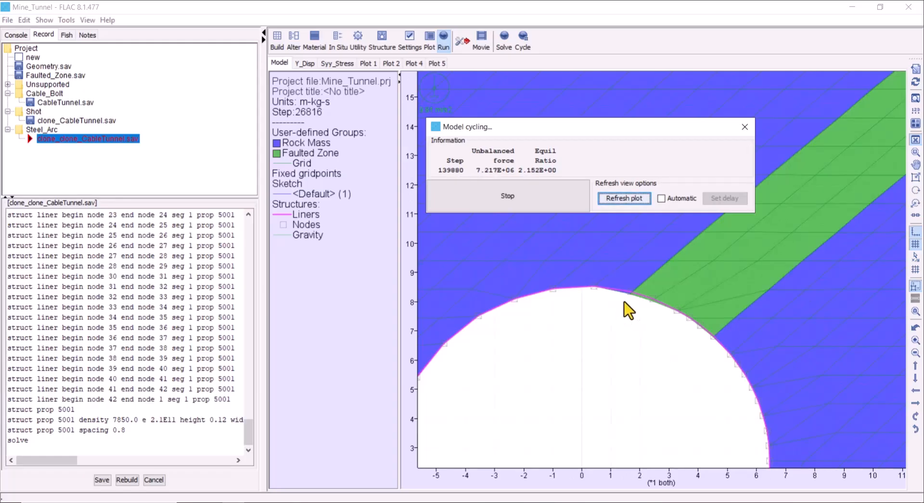
pyautogui.scroll(-3, 639, 302)
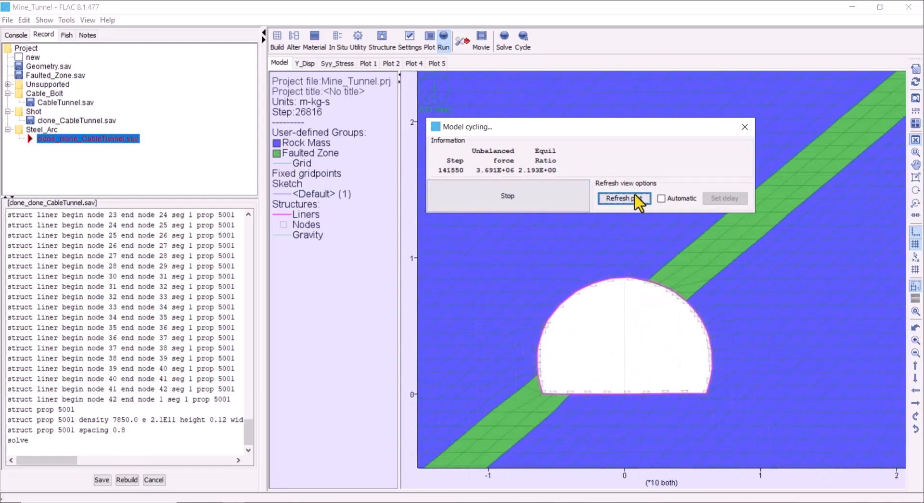
# Return to the Y-displacement plot, refresh it, and examine the contours over the full tunnel outline.
pyautogui.click(306, 63)
pyautogui.click(606, 198)
pyautogui.scroll(-2, 651, 295)
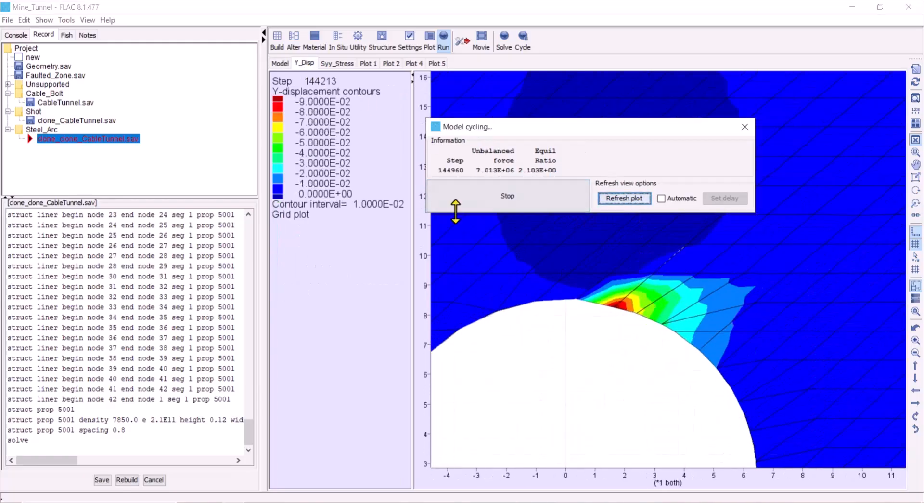
pyautogui.scroll(-2, 703, 350)
pyautogui.moveTo(712, 369); pyautogui.dragTo(694, 356)
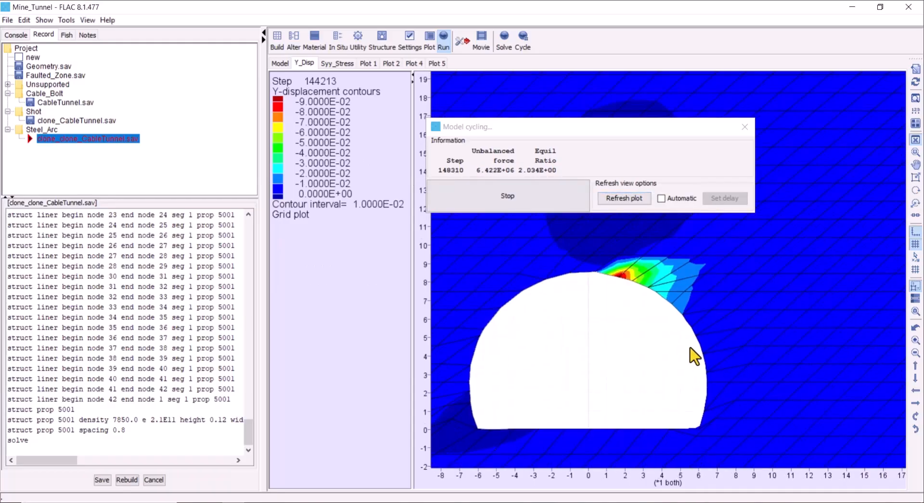
pyautogui.click(629, 201)
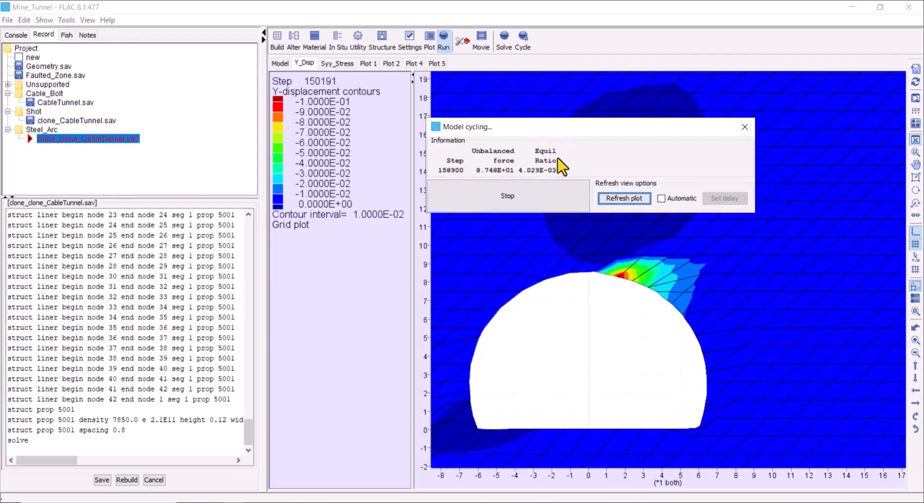
# Finish the Steel_Arc solve, recentre the tunnel in the Y-displacement plot, and save the state.
pyautogui.click(541, 181)
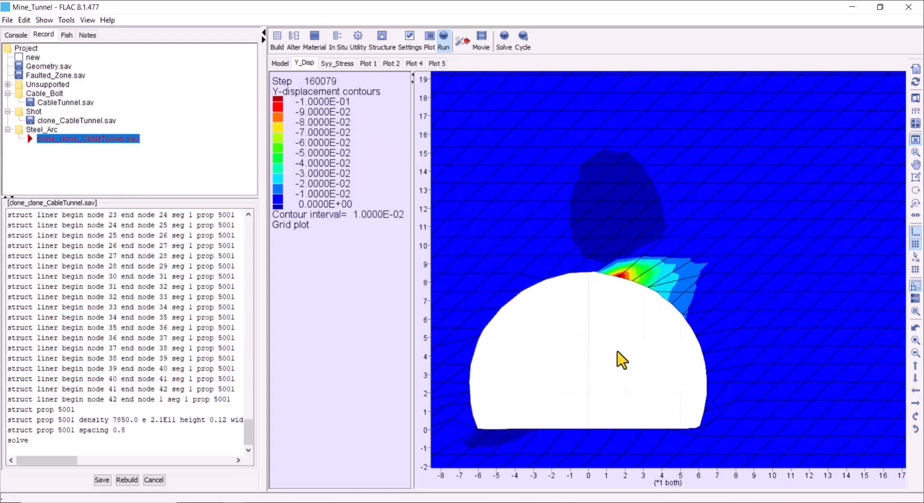
pyautogui.moveTo(619, 359); pyautogui.dragTo(652, 309)
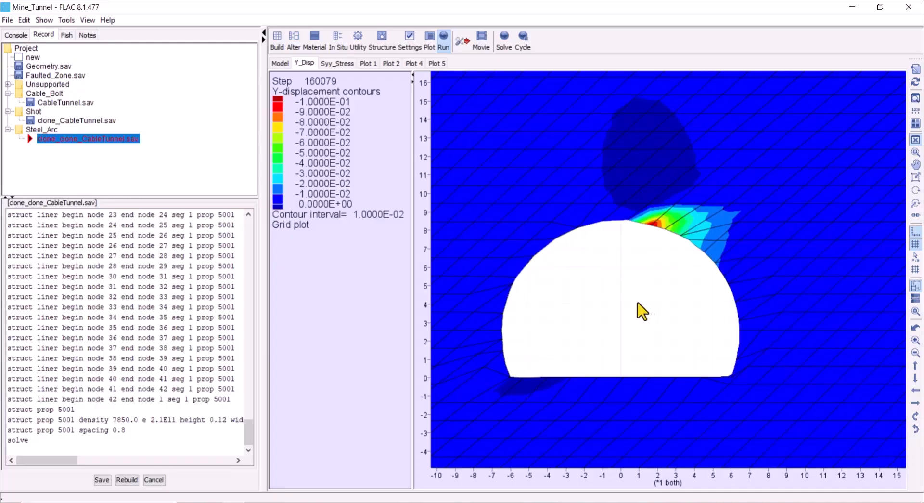
pyautogui.click(98, 481)
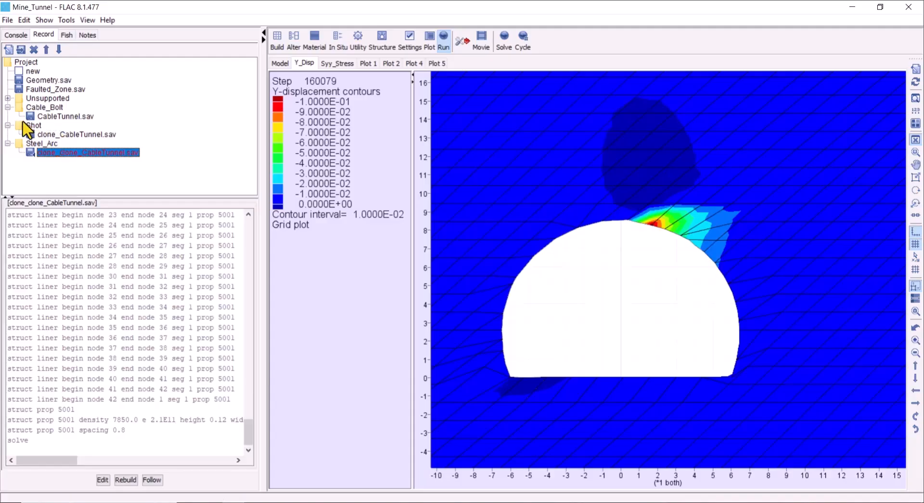
# Compare the Y-displacement contours and record commands of the saved Shot, Cable_Bolt and Steel_Arc states, widening the record area.
pyautogui.click(50, 136)
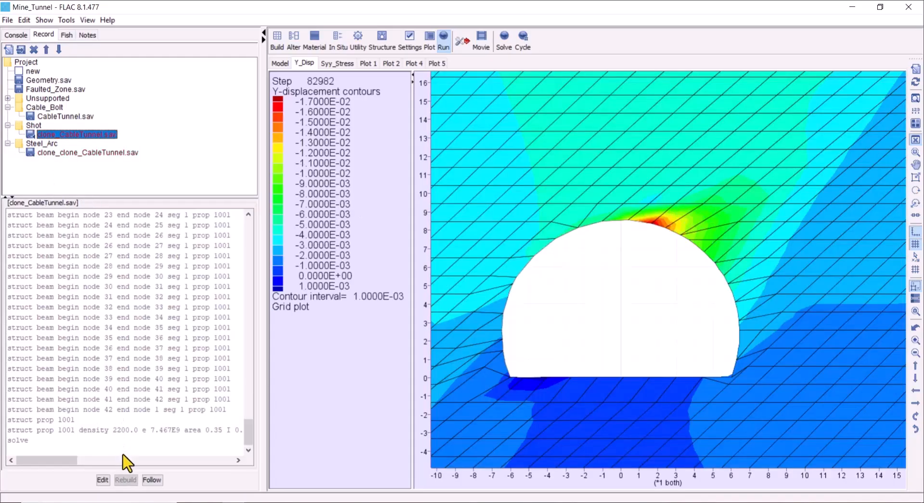
pyautogui.moveTo(266, 404); pyautogui.dragTo(376, 404)
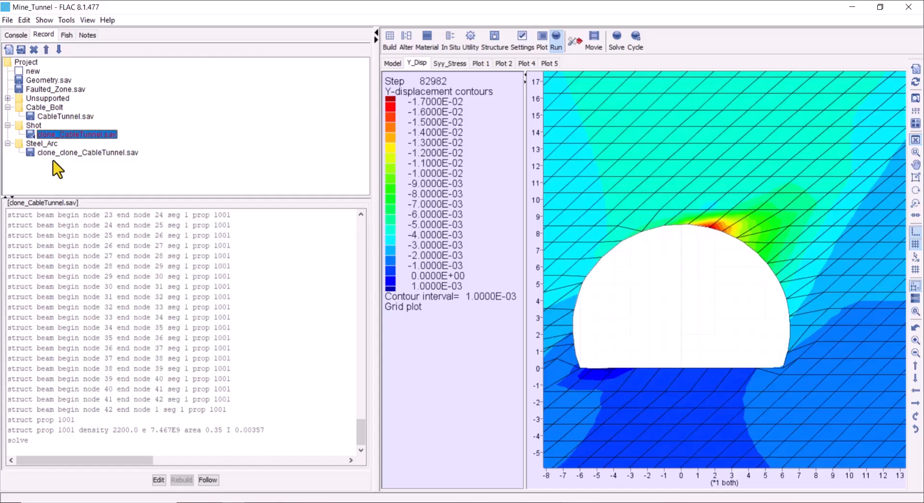
pyautogui.click(42, 116)
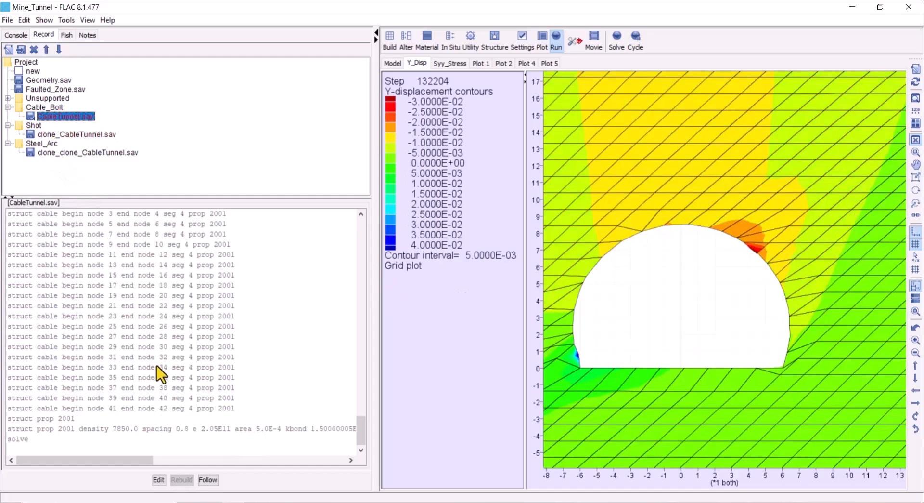
pyautogui.click(50, 152)
# Clone the Steel_Arc branch with its substates, adding the prefix clone_ to the file names.
pyautogui.rightClick(46, 144)
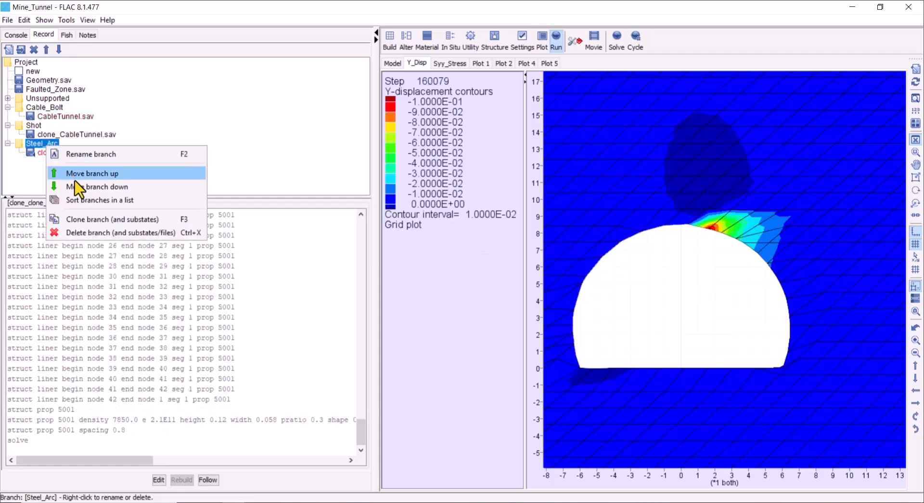
pyautogui.click(93, 219)
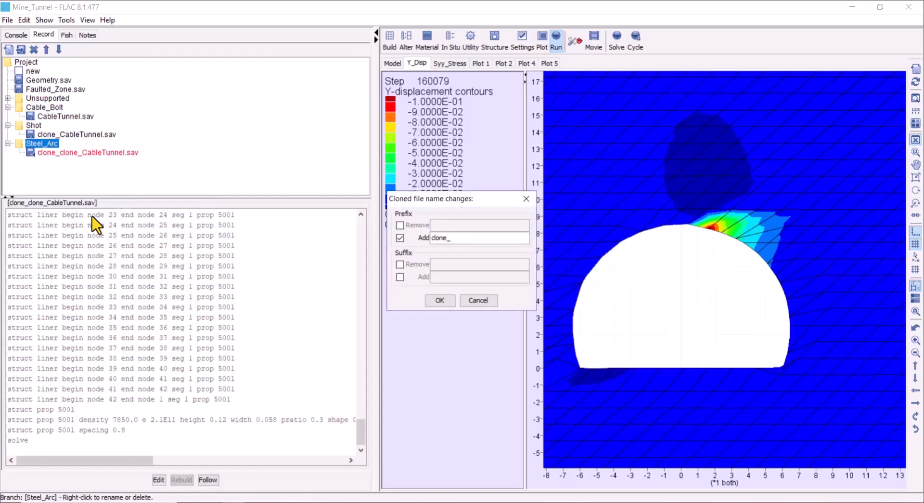
pyautogui.doubleClick(461, 238)
pyautogui.click(441, 299)
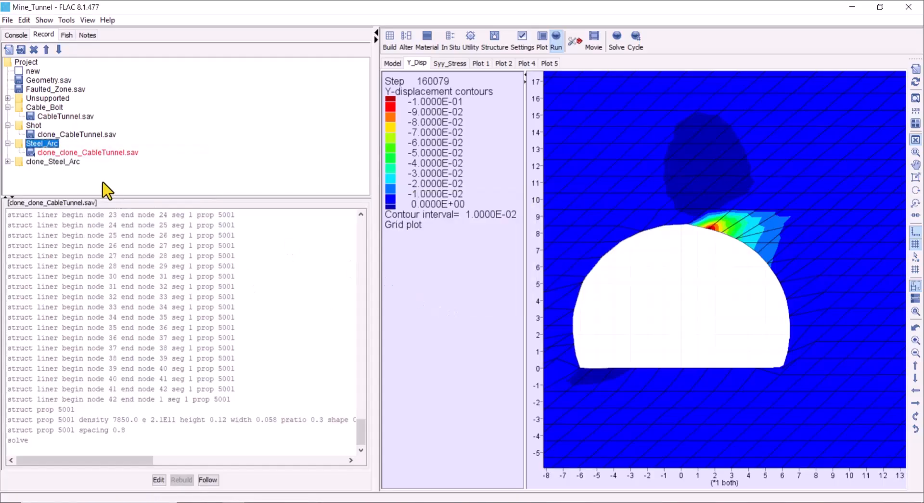
# Rename the cloned branch as Steel_Arc_Cable_Shot.
pyautogui.rightClick(56, 162)
pyautogui.click(75, 171)
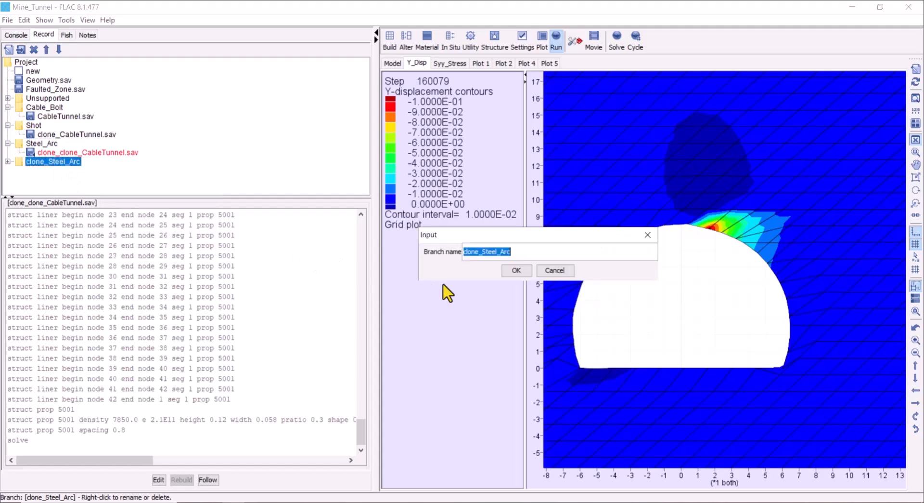
pyautogui.click(484, 256)
pyautogui.press('BackSpace')
pyautogui.press('BackSpace')
pyautogui.press('BackSpace')
pyautogui.press('BackSpace')
pyautogui.press('BackSpace')
pyautogui.press('BackSpace')
pyautogui.write('_')
pyautogui.write('Cable_Shot')
pyautogui.click(516, 270)
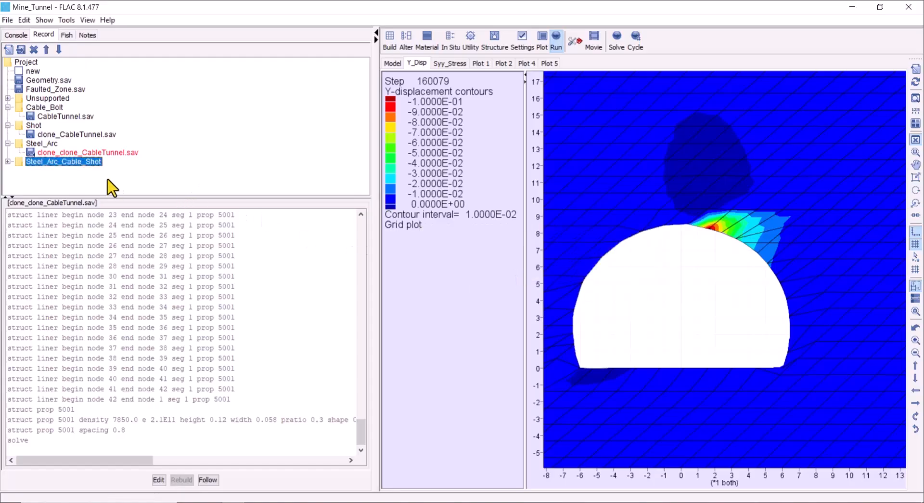
# Expand the Steel_Arc_Cable_Shot branch and open its cloned state without rebuilding it.
pyautogui.doubleClick(73, 165)
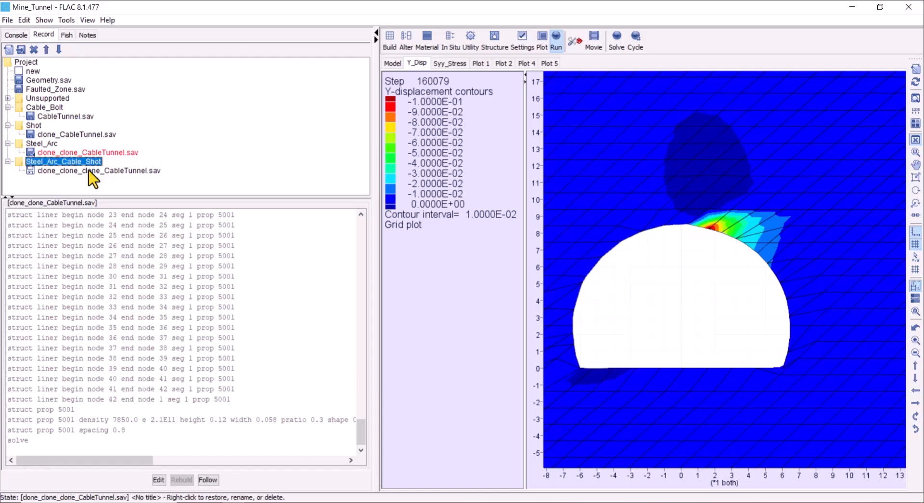
pyautogui.click(89, 171)
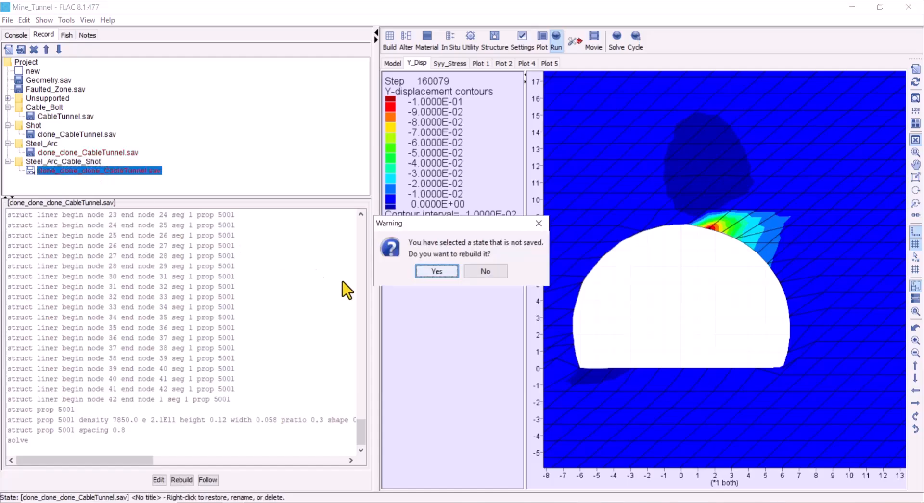
pyautogui.click(486, 272)
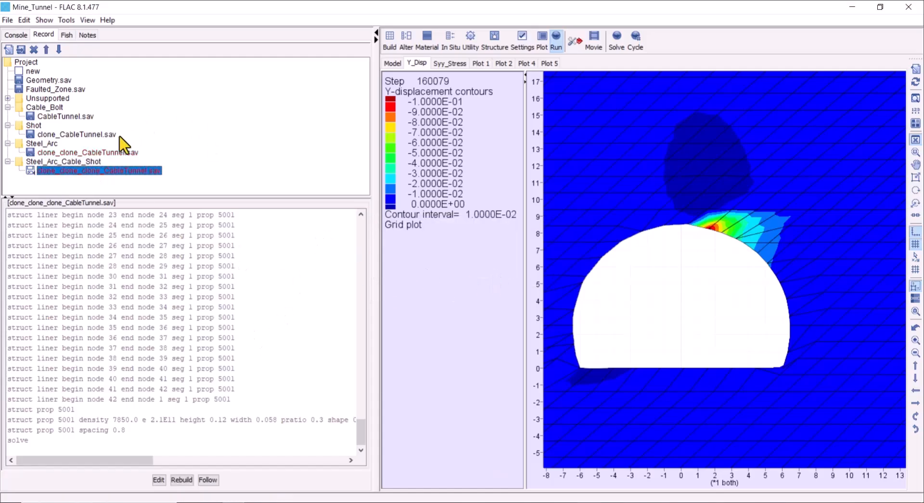
# Copy the entire command record of the Cable_Bolt state CableTunnel.sav, leaving that state saved.
pyautogui.click(50, 117)
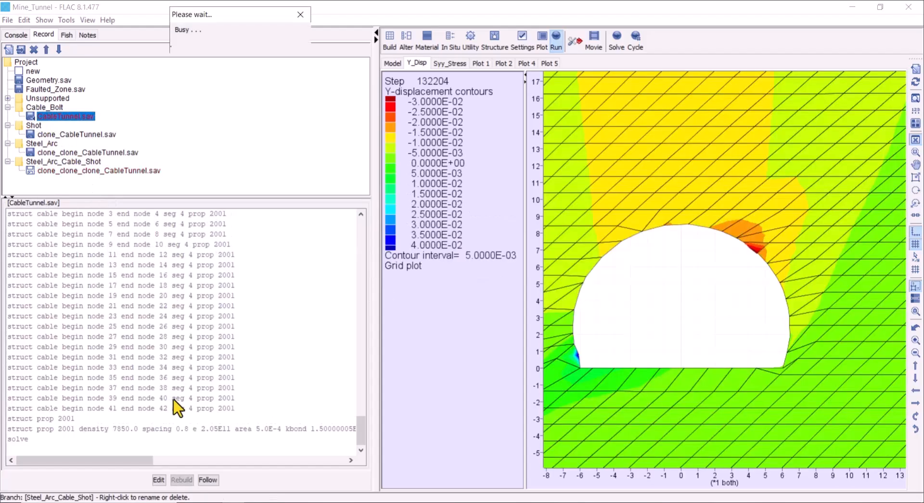
pyautogui.click(158, 479)
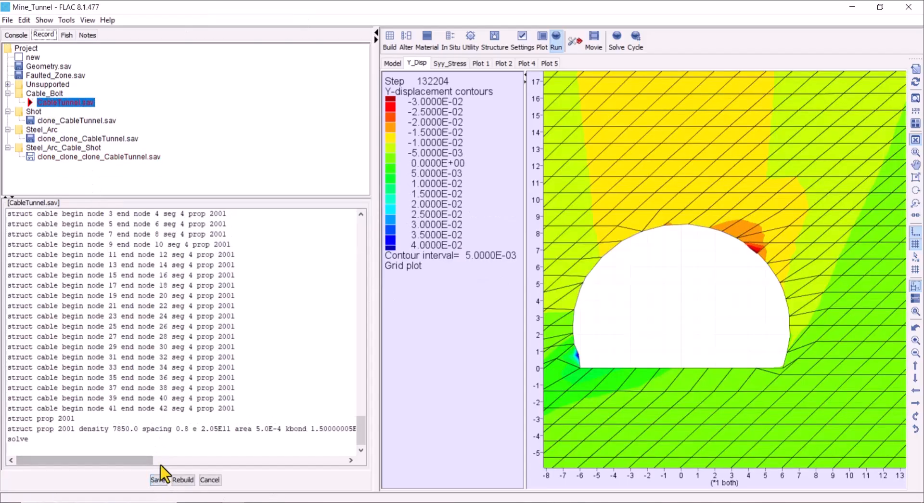
pyautogui.click(123, 395)
pyautogui.moveTo(77, 447); pyautogui.dragTo(35, 198)
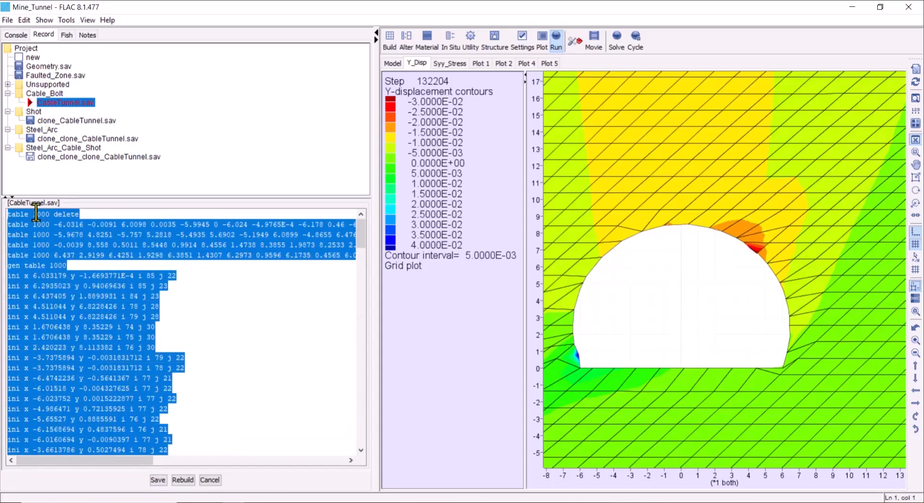
pyautogui.rightClick(40, 228)
pyautogui.click(74, 307)
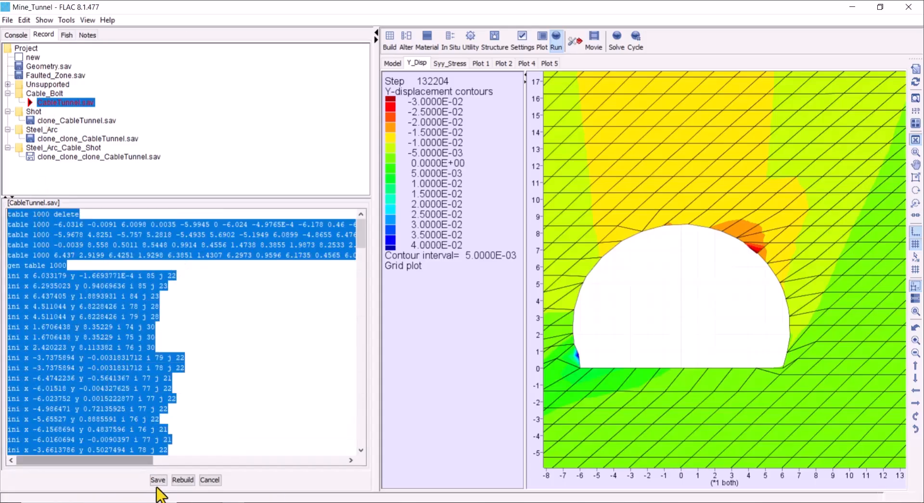
pyautogui.click(157, 479)
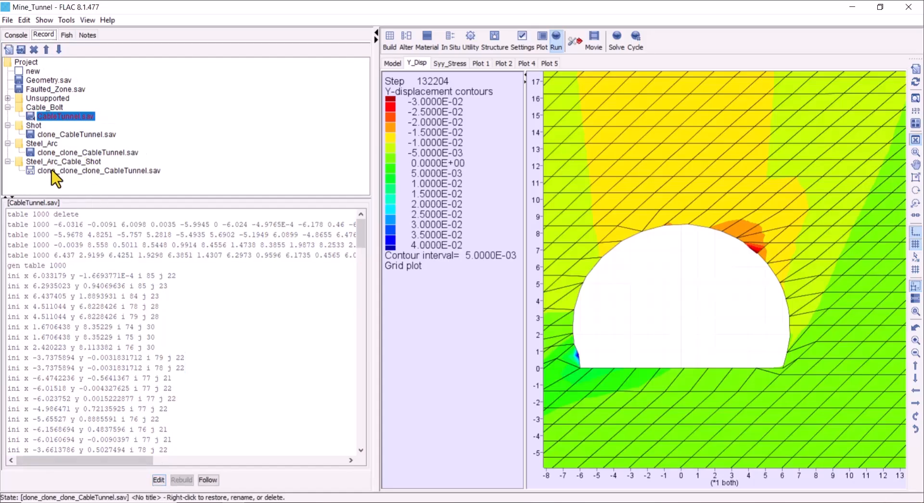
# Replace the whole record of the Steel_Arc_Cable_Shot state, without rebuilding it on opening, with the copied Cable_Bolt commands.
pyautogui.click(30, 171)
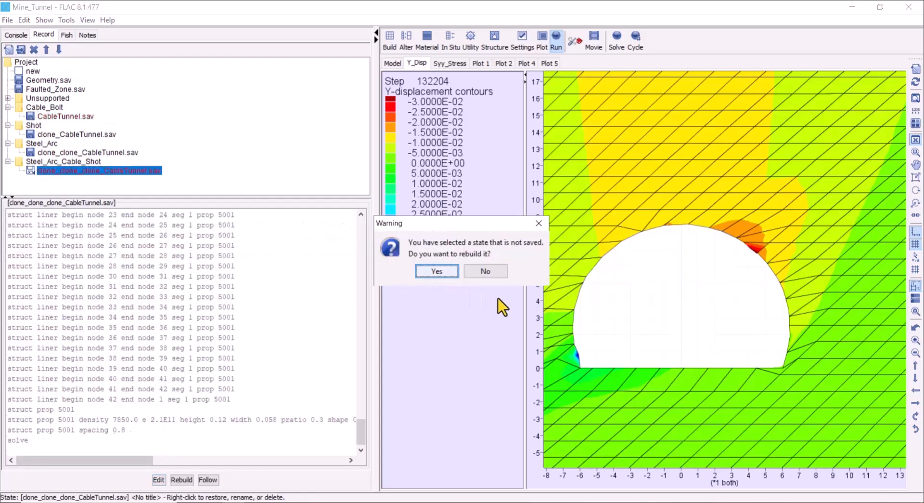
pyautogui.click(492, 274)
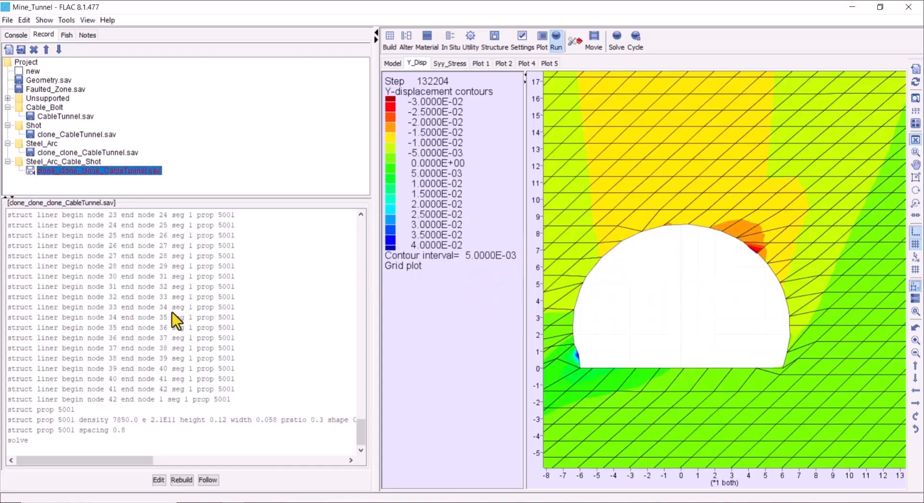
pyautogui.click(159, 480)
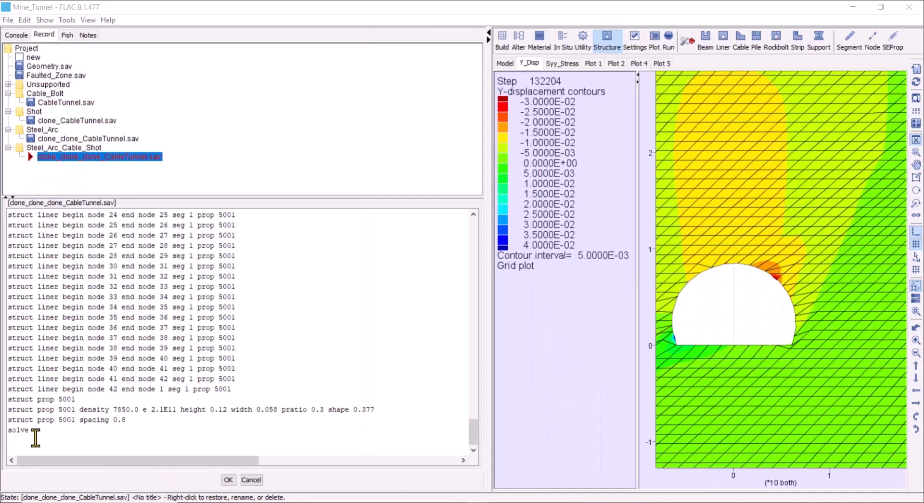
pyautogui.moveTo(34, 448); pyautogui.dragTo(36, 144)
pyautogui.rightClick(37, 238)
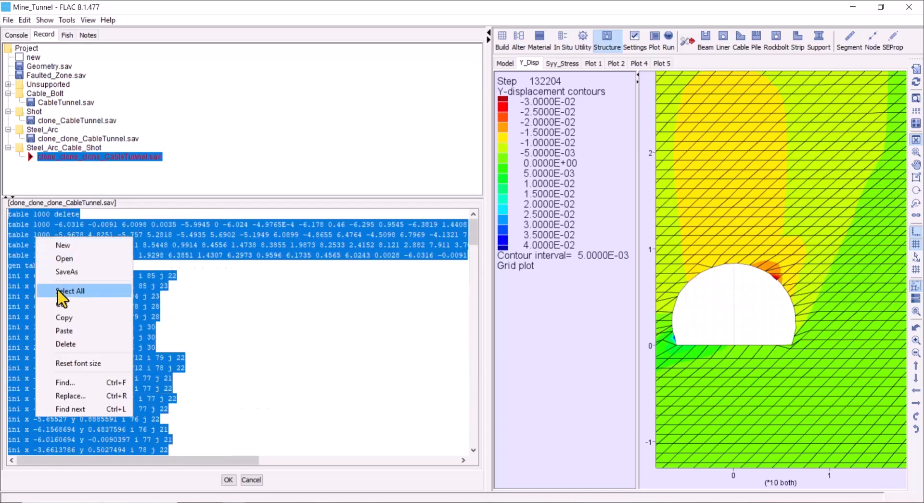
pyautogui.click(72, 331)
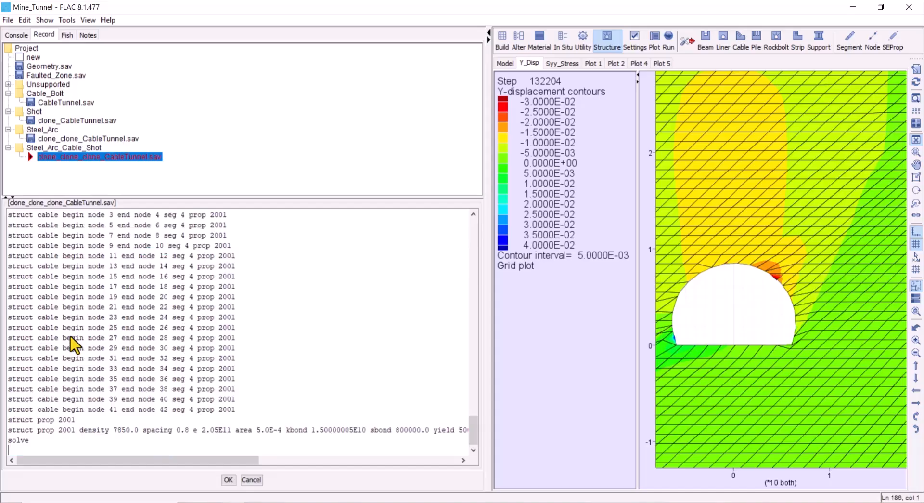
# Delete the closing solve command from the Steel_Arc_Cable_Shot record and rebuild the state.
pyautogui.moveTo(30, 440); pyautogui.dragTo(3, 440)
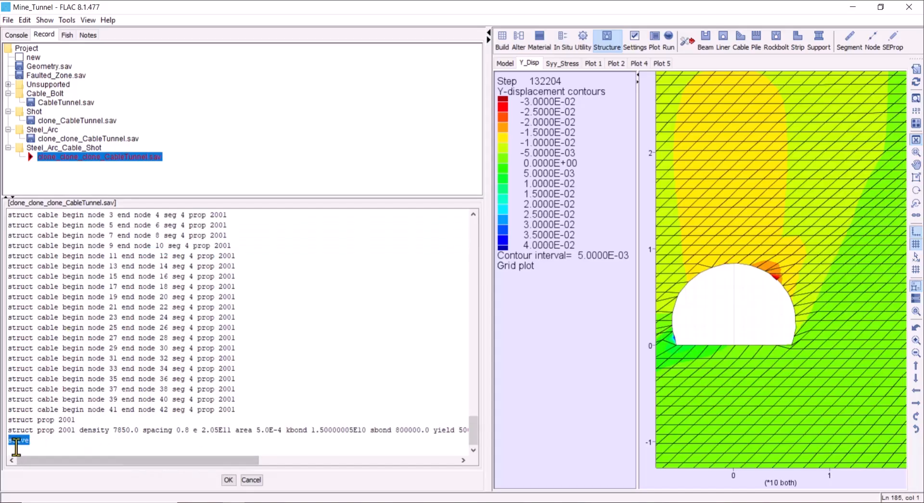
pyautogui.press('Delete')
pyautogui.press('Delete')
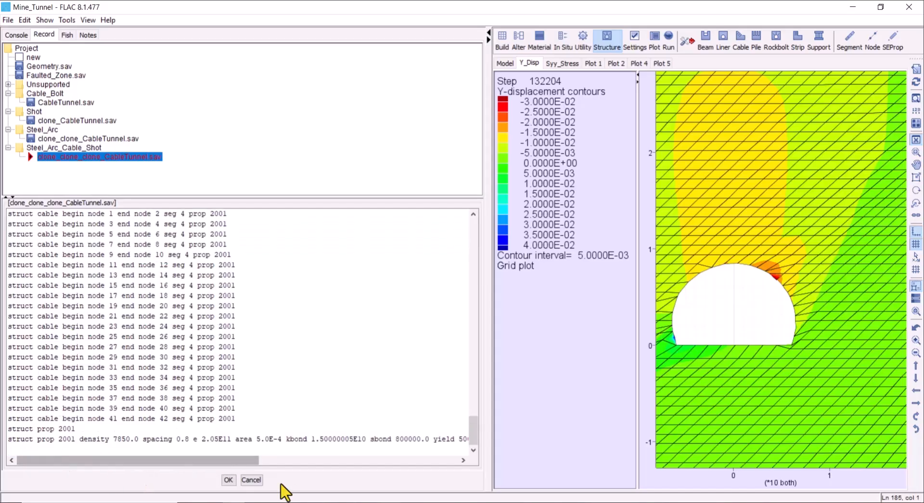
pyautogui.click(228, 479)
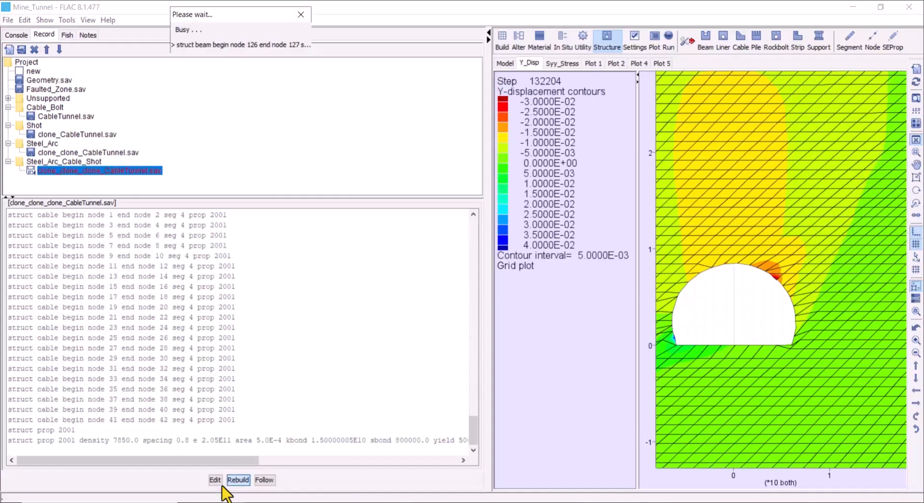
# Show the rebuilt model around the cable-bolted tunnel in a wider plot area and start the Beam tool in lining mode.
pyautogui.click(514, 63)
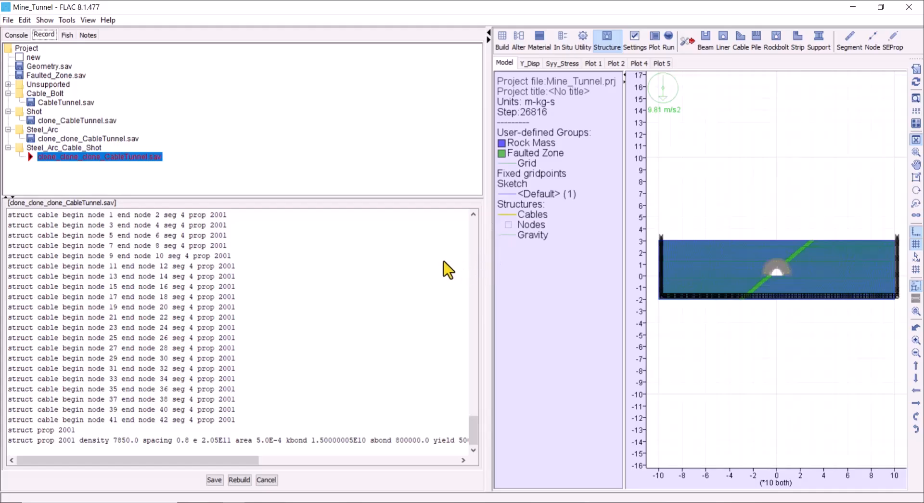
pyautogui.scroll(5, 749, 238)
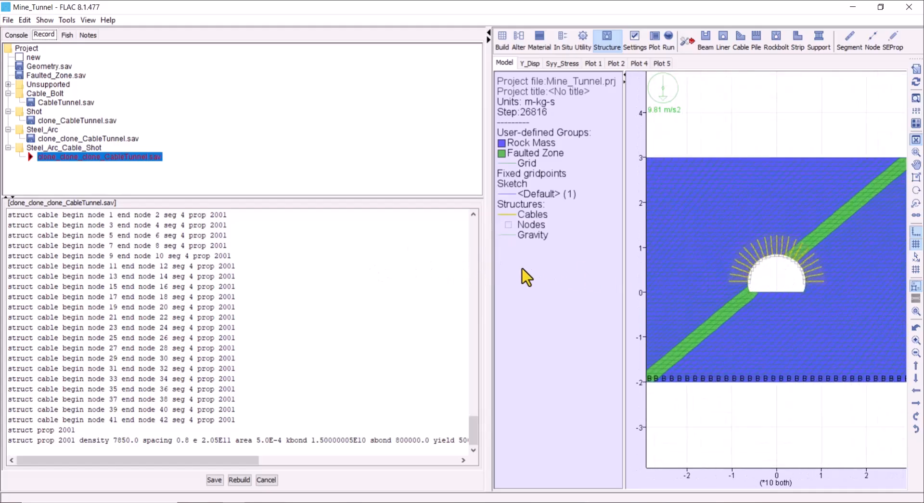
pyautogui.moveTo(487, 286); pyautogui.dragTo(362, 274)
pyautogui.scroll(2, 727, 264)
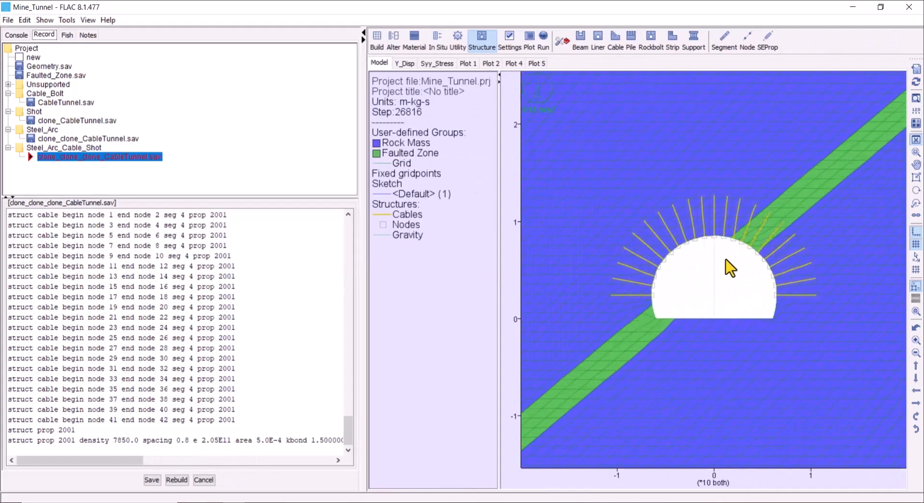
pyautogui.scroll(2, 726, 264)
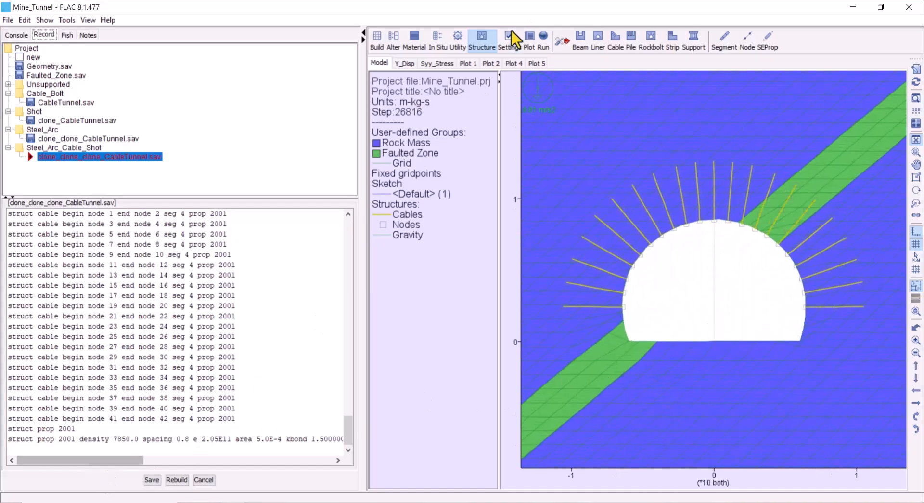
pyautogui.click(580, 39)
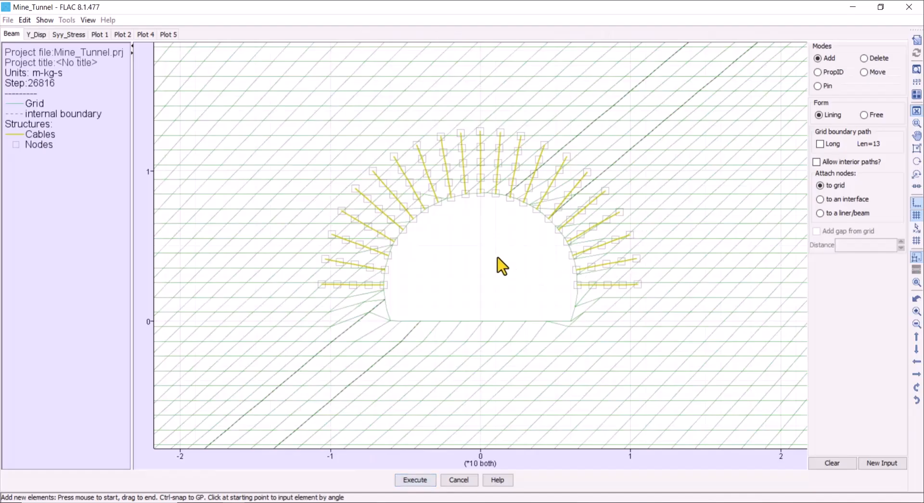
pyautogui.scroll(4, 584, 258)
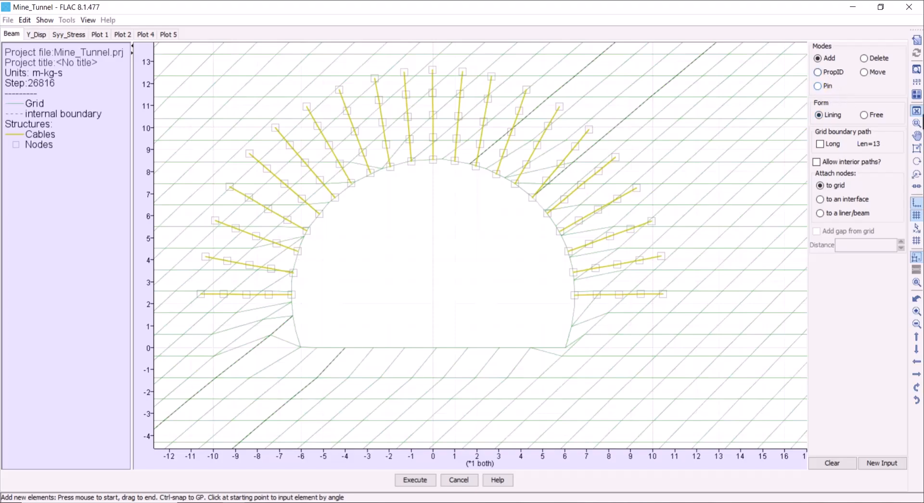
pyautogui.scroll(1, 588, 215)
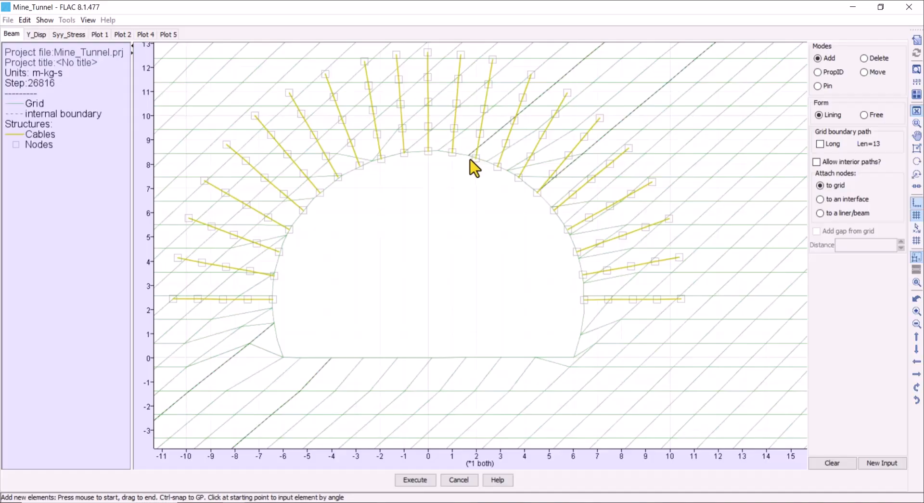
pyautogui.moveTo(468, 156); pyautogui.dragTo(537, 193)
pyautogui.moveTo(567, 298); pyautogui.dragTo(573, 357)
pyautogui.moveTo(373, 361)
pyautogui.mouseDown()
pyautogui.moveTo(318, 358)
pyautogui.moveTo(274, 343)
pyautogui.moveTo(274, 334)
pyautogui.mouseUp()
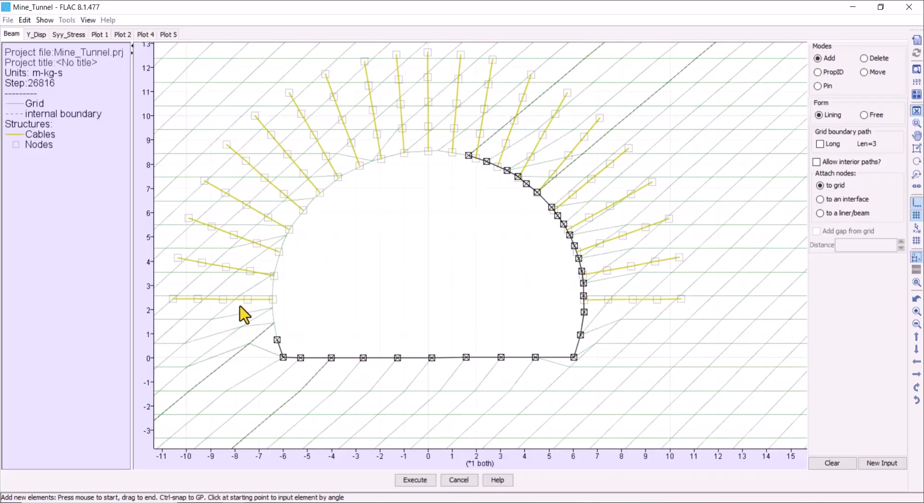
pyautogui.click(834, 463)
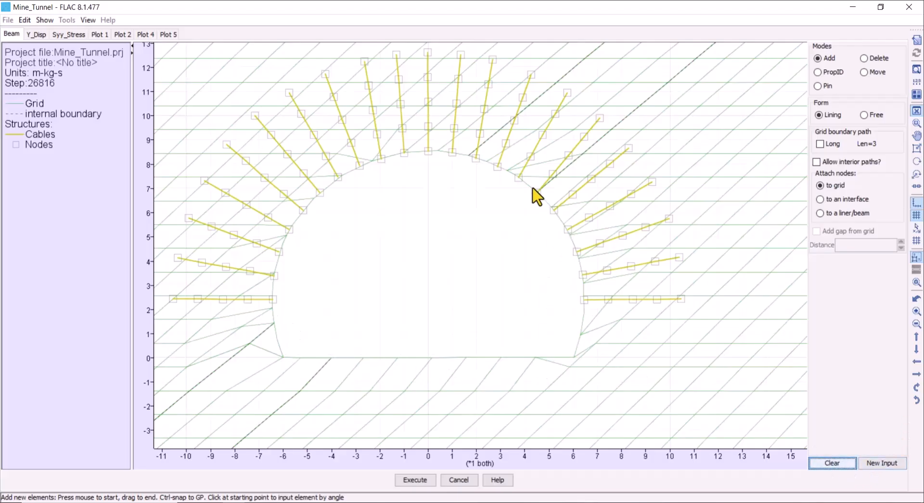
# Add a grid-attached beam lining around the full tunnel boundary, starting at the fault's upper edge in the roof, and save the state.
pyautogui.moveTo(478, 159); pyautogui.dragTo(539, 193)
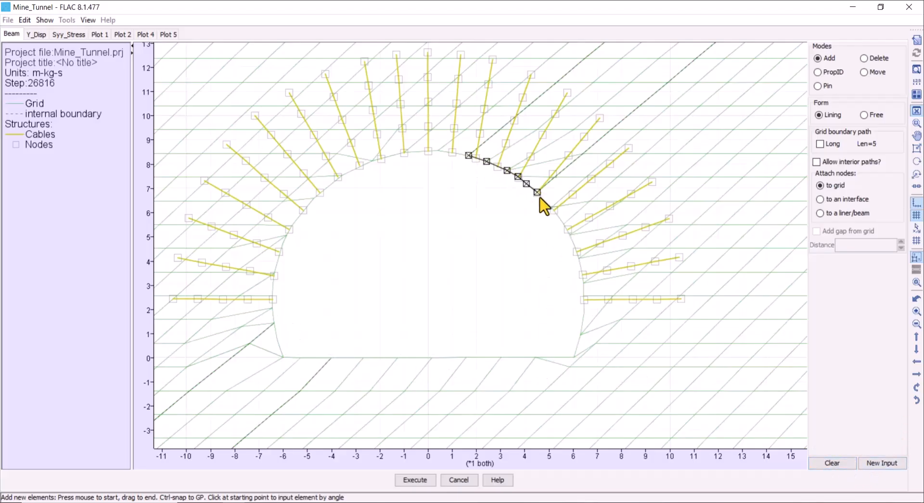
pyautogui.moveTo(577, 313)
pyautogui.mouseDown()
pyautogui.moveTo(573, 358)
pyautogui.moveTo(349, 342)
pyautogui.moveTo(319, 346)
pyautogui.moveTo(326, 356)
pyautogui.moveTo(315, 361)
pyautogui.moveTo(290, 352)
pyautogui.moveTo(270, 324)
pyautogui.moveTo(346, 196)
pyautogui.mouseUp()
pyautogui.moveTo(452, 160); pyautogui.dragTo(469, 157)
pyautogui.click(415, 480)
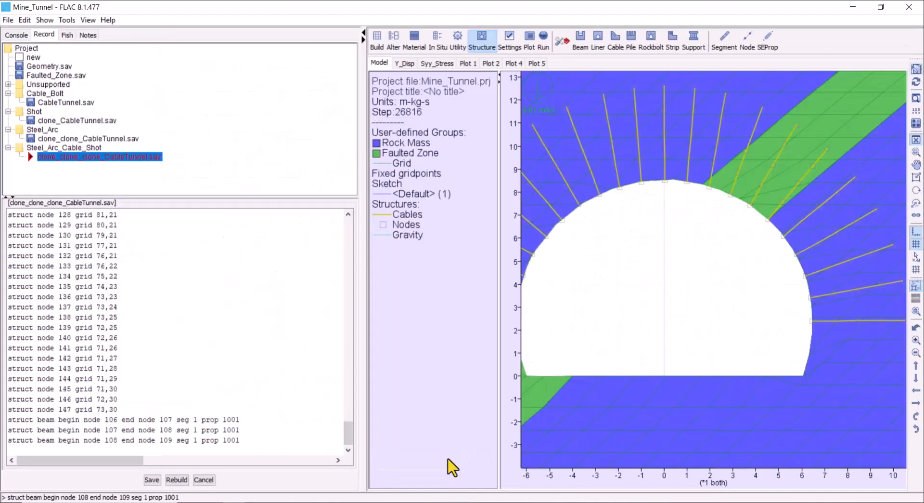
pyautogui.click(152, 480)
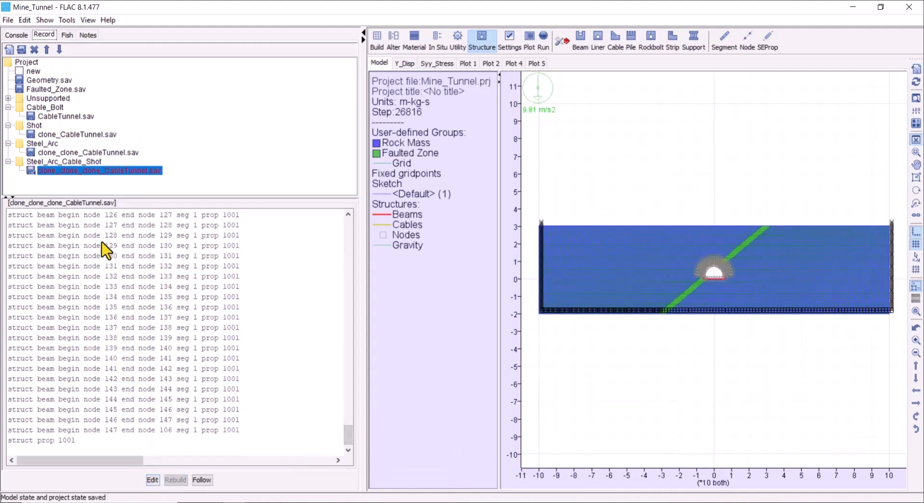
# Copy the beam property command with density 2200.0, e 7.467E9, area 0.35 and I 0.00357 from the Shot state's record.
pyautogui.click(52, 137)
pyautogui.doubleClick(52, 136)
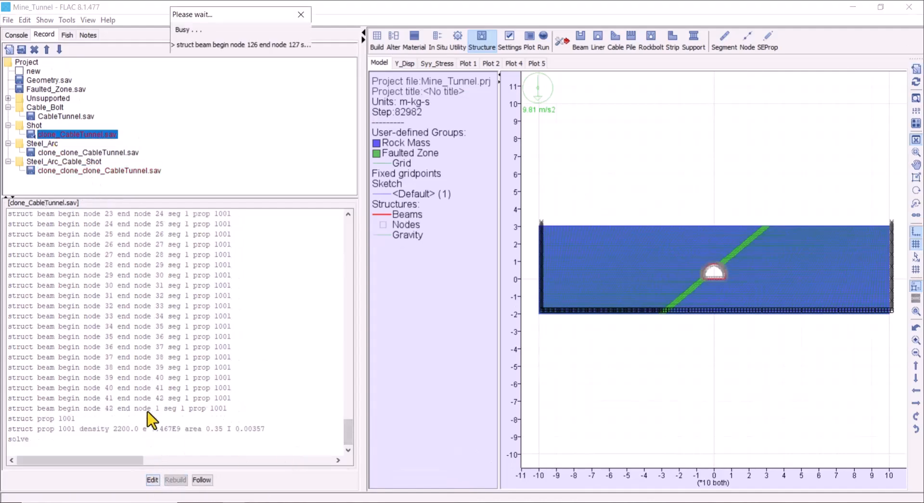
pyautogui.click(153, 480)
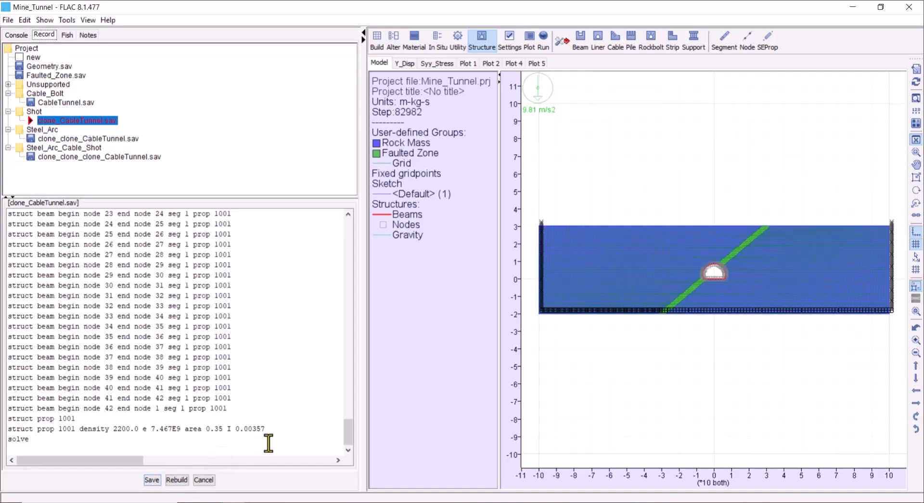
pyautogui.moveTo(264, 439); pyautogui.dragTo(73, 431)
pyautogui.click(72, 430)
pyautogui.tripleClick(73, 430)
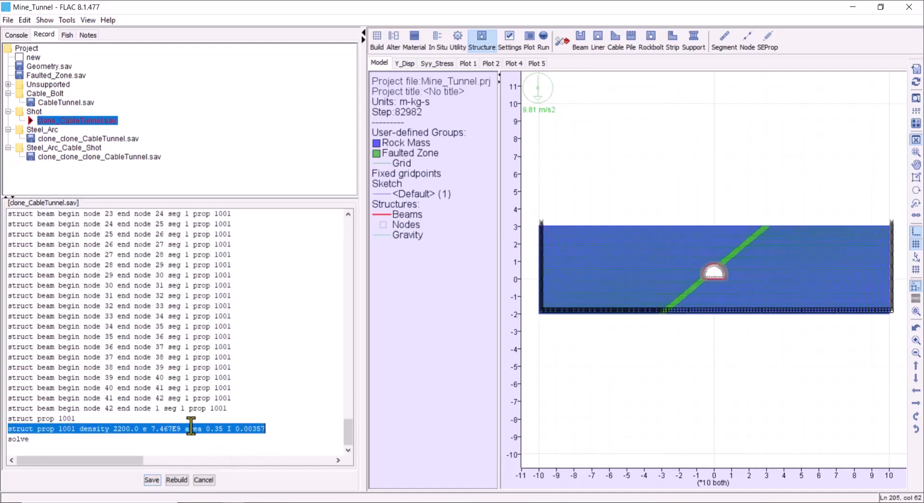
pyautogui.rightClick(221, 430)
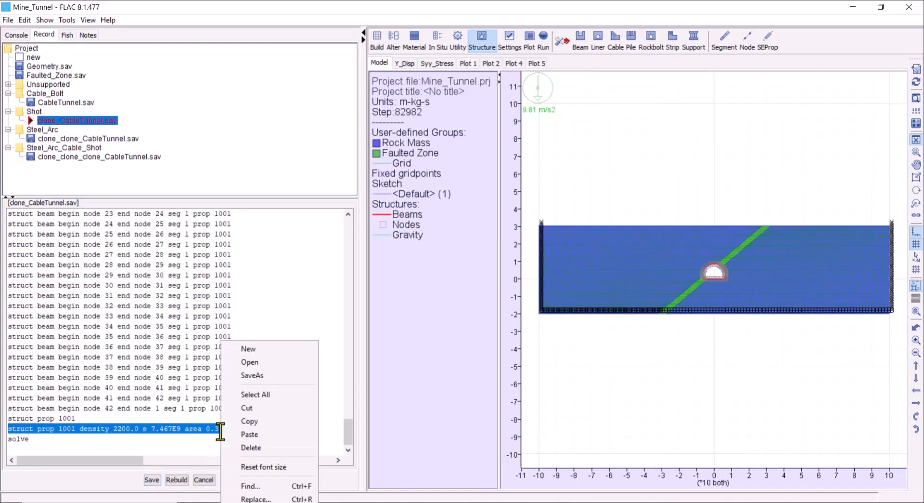
pyautogui.click(250, 426)
pyautogui.click(152, 480)
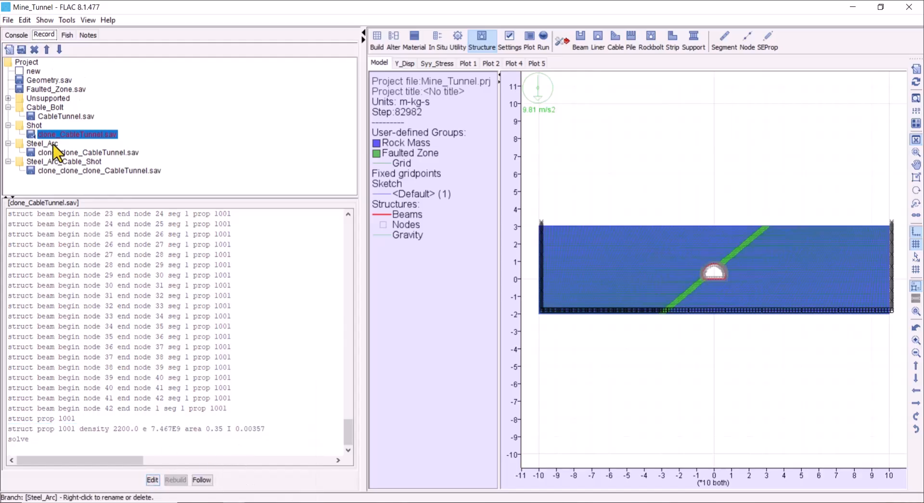
# Append the beam property command with density 2200.0, e 7.467E9, area 0.35 and I 0.00357 to the Steel_Arc_Cable_Shot record and rebuild.
pyautogui.click(67, 171)
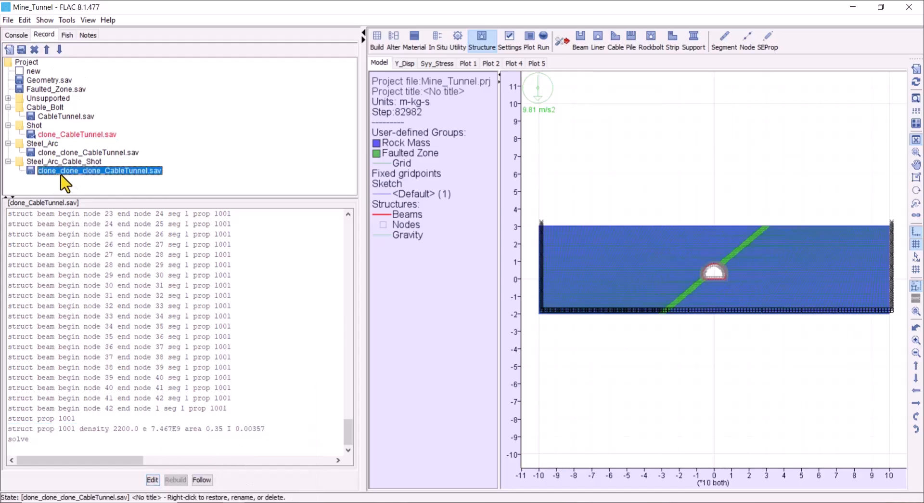
pyautogui.click(151, 480)
pyautogui.click(102, 452)
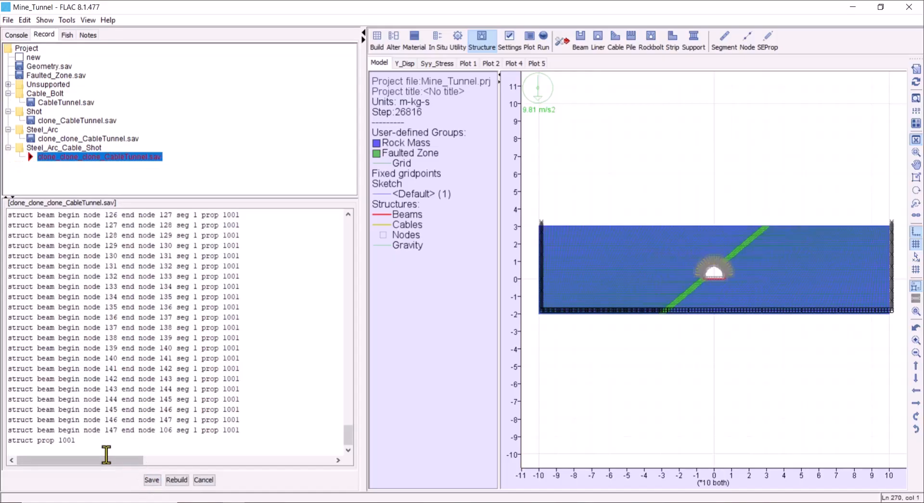
pyautogui.hotkey('ctrl', 'v')
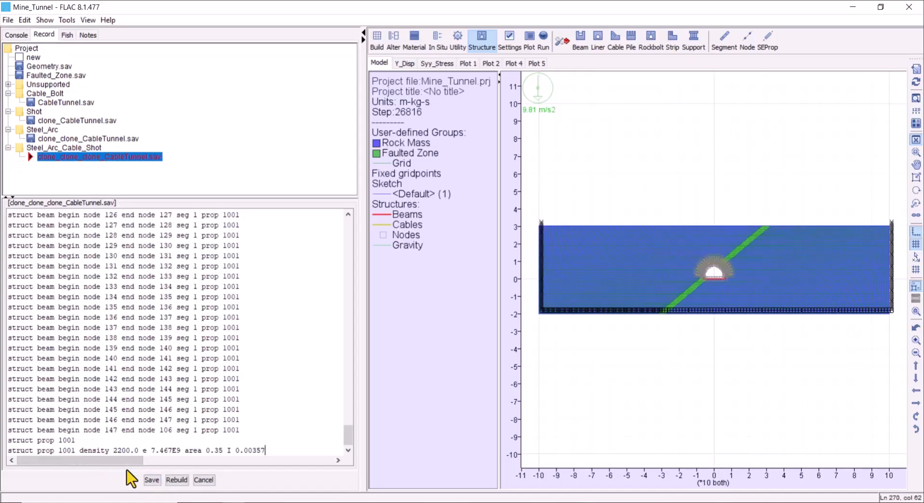
pyautogui.click(176, 479)
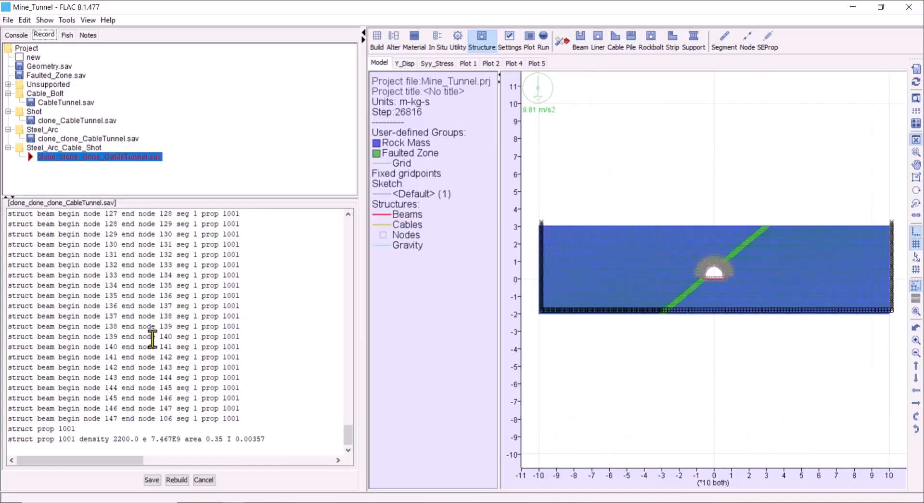
# Show the supported tunnel enlarged in a wider plot area and start the Liner tool.
pyautogui.scroll(5, 759, 233)
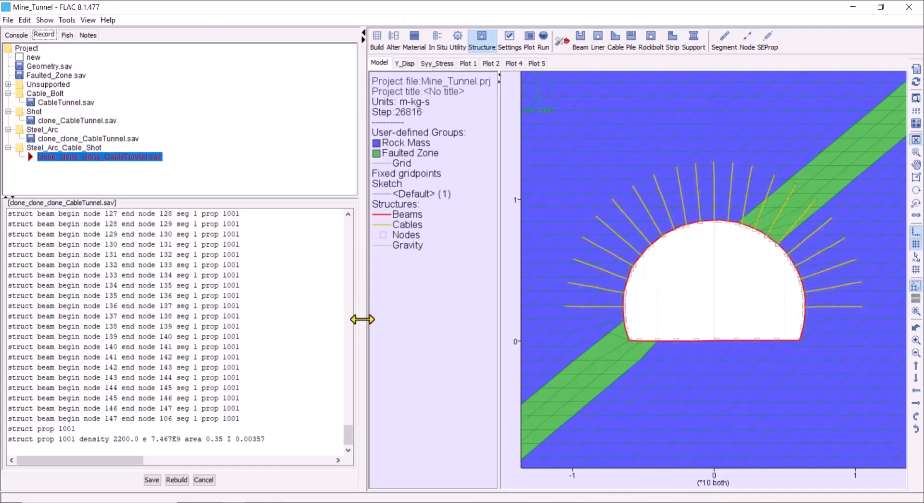
pyautogui.moveTo(362, 322); pyautogui.dragTo(268, 332)
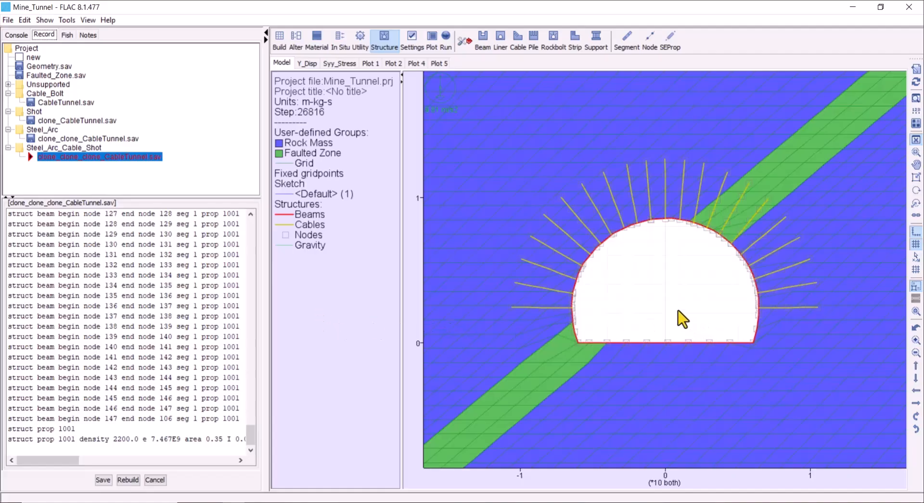
pyautogui.scroll(1, 674, 298)
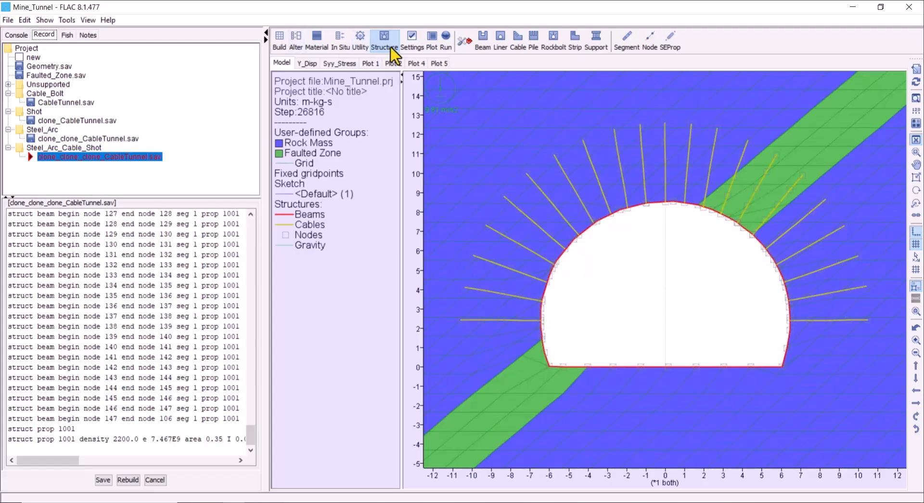
pyautogui.click(506, 43)
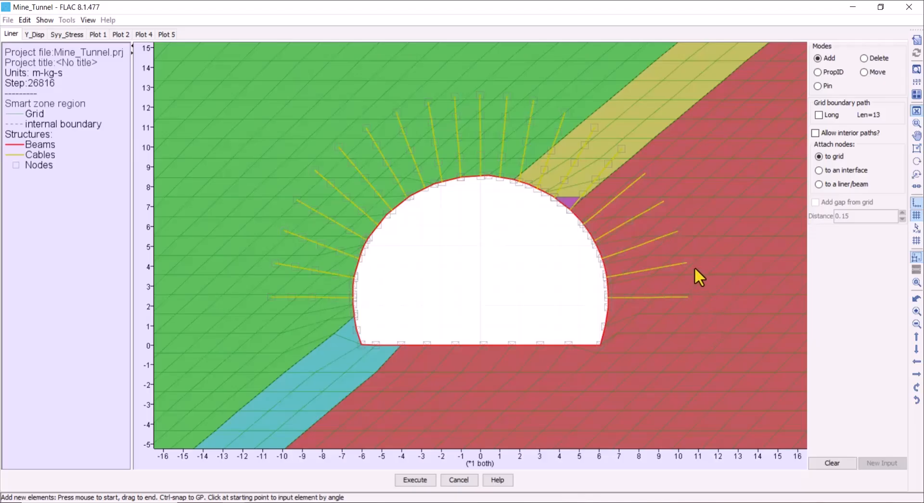
pyautogui.click(819, 171)
pyautogui.click(839, 203)
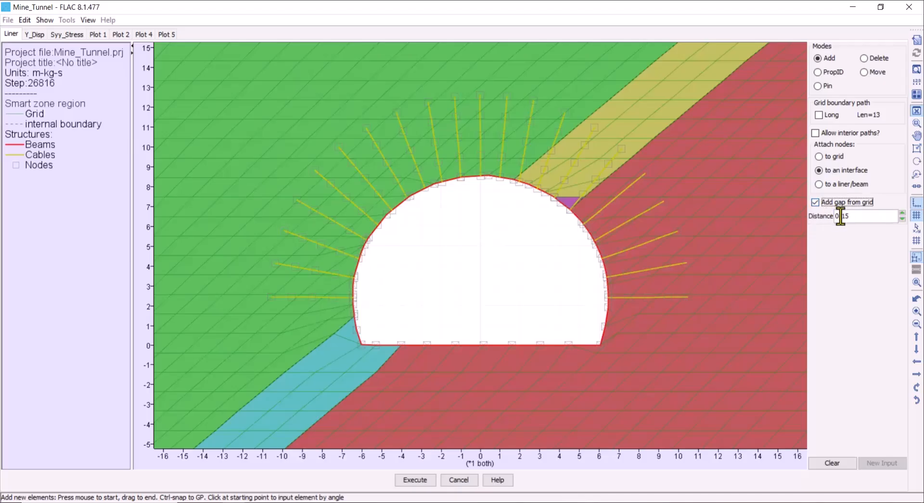
pyautogui.doubleClick(843, 217)
pyautogui.click(854, 220)
pyautogui.moveTo(856, 215); pyautogui.dragTo(841, 215)
pyautogui.scroll(1, 614, 270)
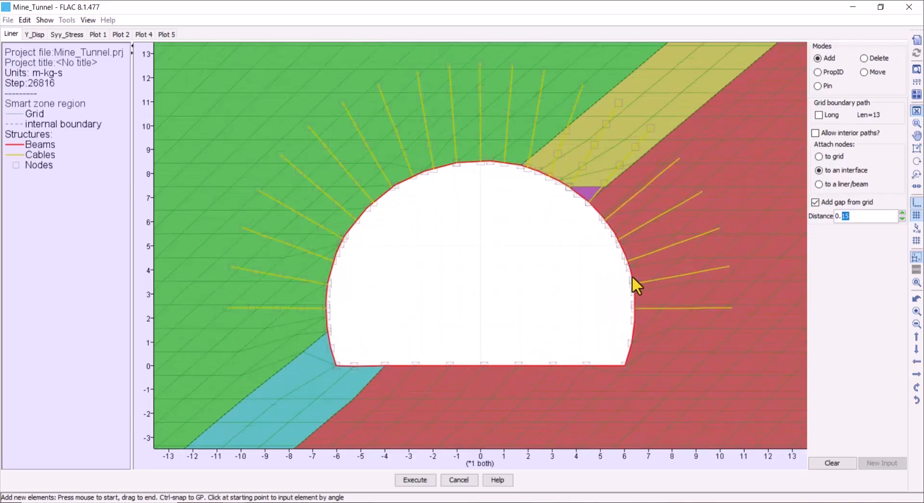
pyautogui.write('10')
pyautogui.moveTo(465, 163); pyautogui.dragTo(398, 184)
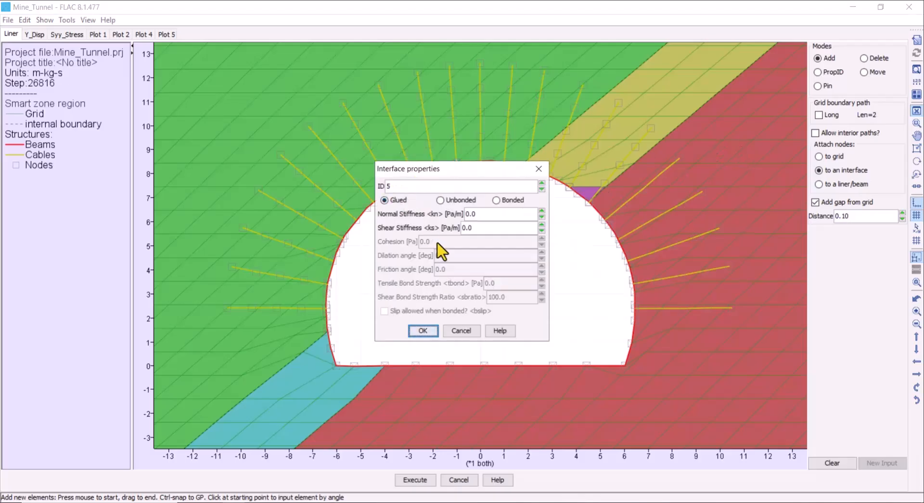
pyautogui.click(460, 201)
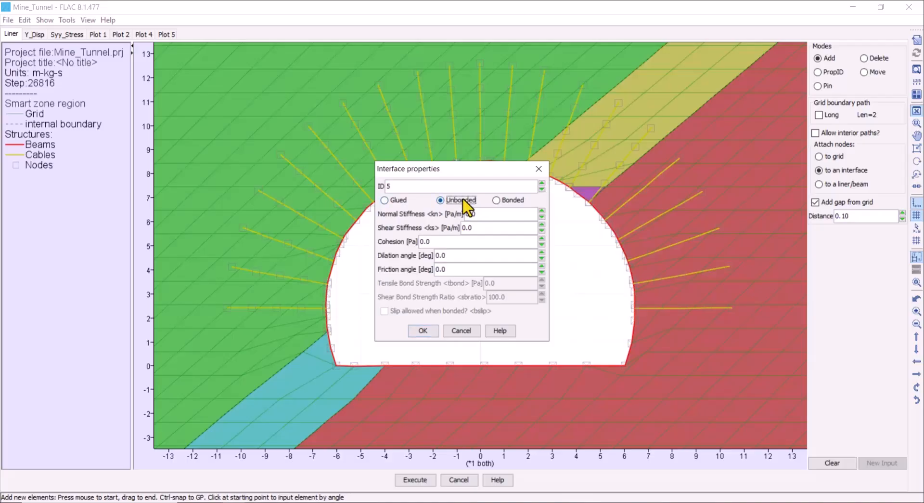
pyautogui.moveTo(451, 168); pyautogui.dragTo(477, 217)
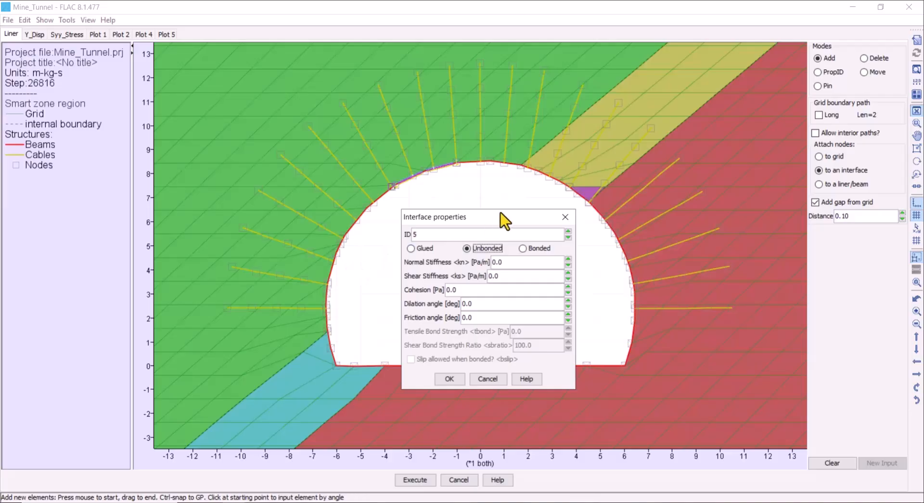
pyautogui.moveTo(501, 212); pyautogui.dragTo(519, 231)
pyautogui.click(578, 231)
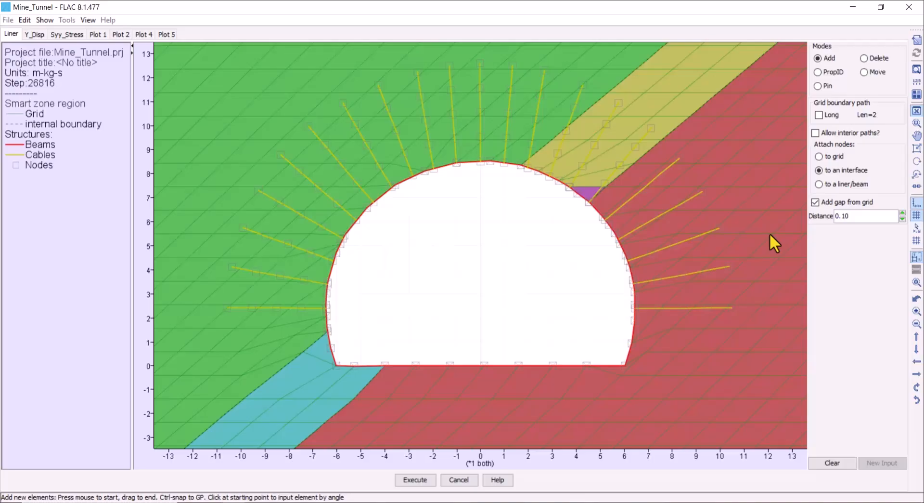
# Trace a liner attached to the existing liner/beam around the full tunnel boundary, starting and ending at the fault's lower edge in the roof.
pyautogui.click(836, 187)
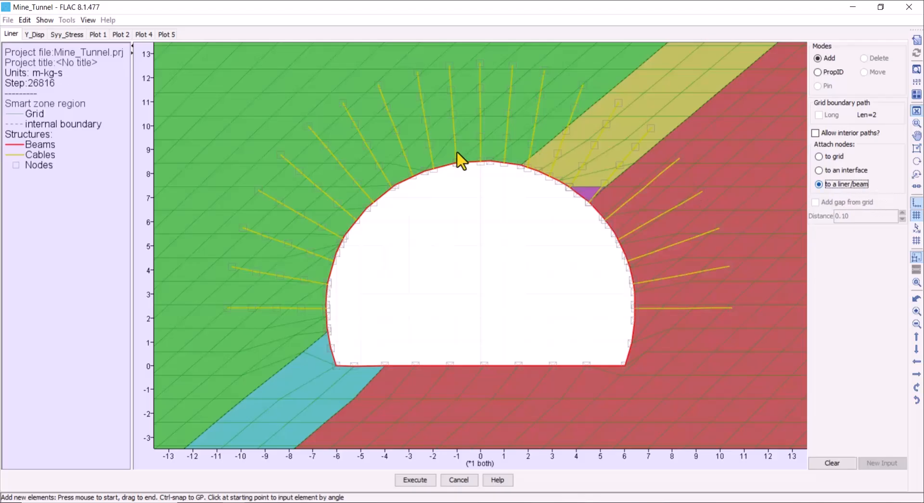
pyautogui.scroll(4, 626, 245)
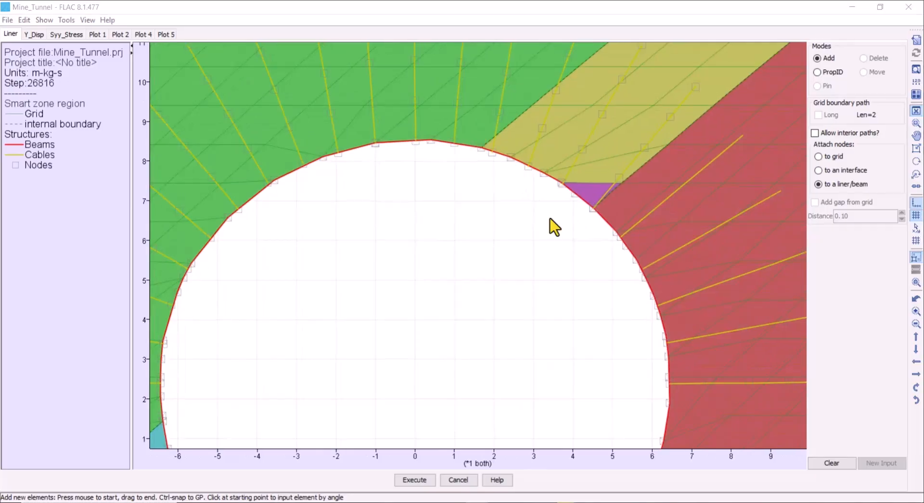
pyautogui.scroll(-3, 551, 219)
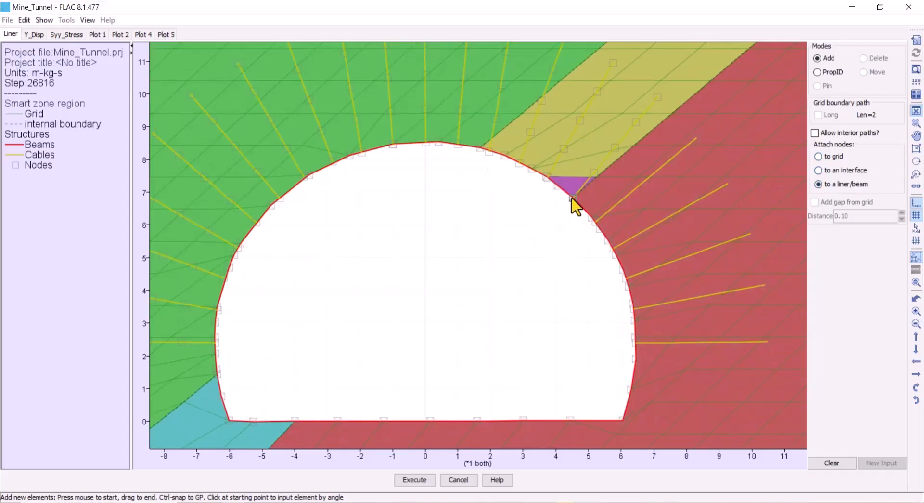
pyautogui.moveTo(574, 198)
pyautogui.mouseDown()
pyautogui.moveTo(588, 216)
pyautogui.moveTo(609, 330)
pyautogui.moveTo(605, 419)
pyautogui.moveTo(289, 420)
pyautogui.mouseUp()
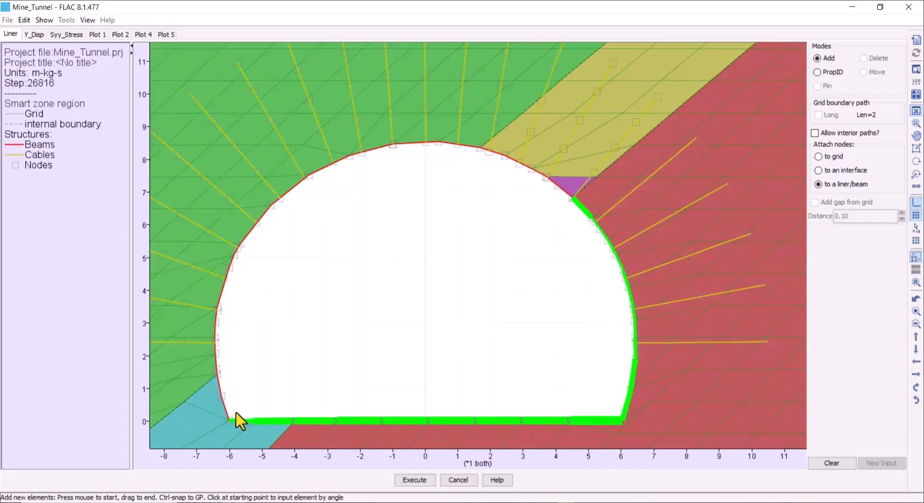
pyautogui.moveTo(215, 356)
pyautogui.mouseDown()
pyautogui.moveTo(227, 274)
pyautogui.moveTo(243, 231)
pyautogui.moveTo(270, 202)
pyautogui.mouseUp()
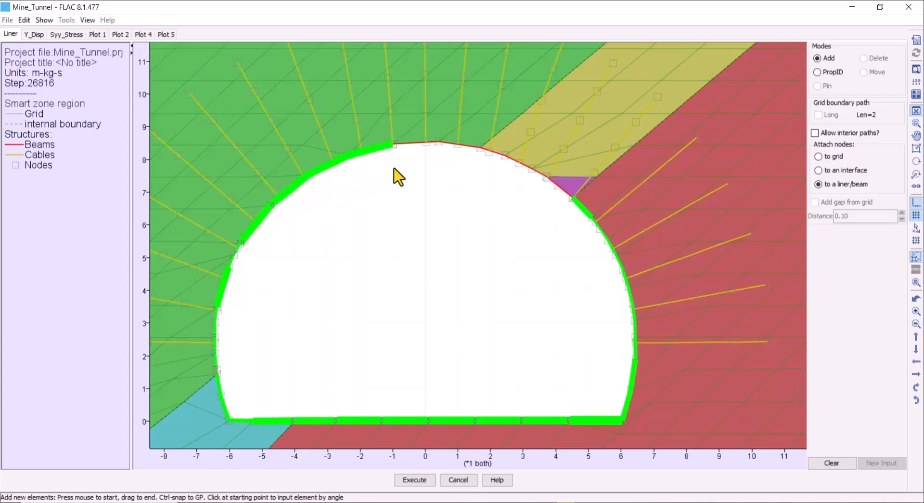
pyautogui.moveTo(481, 151); pyautogui.dragTo(573, 196)
pyautogui.click(572, 196)
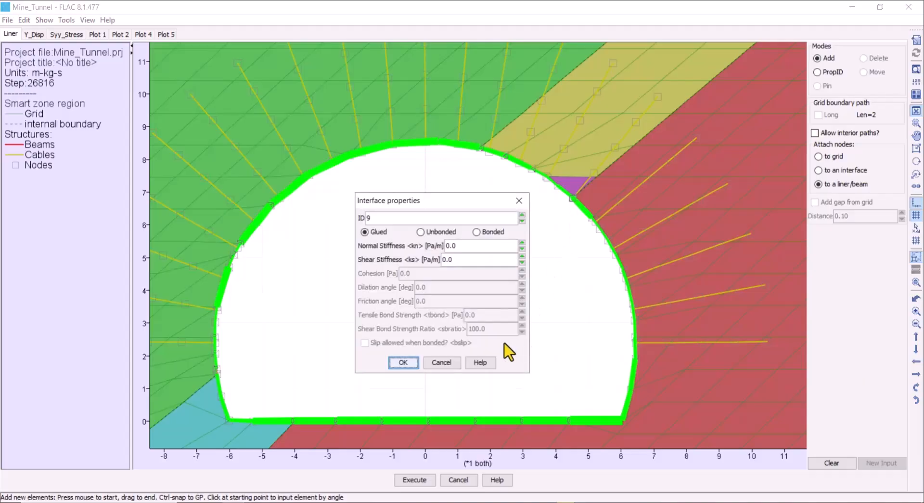
# Set the liner interface to bonded with 4e9 normal and shear stiffness, friction angle 30 and tensile bond strength 1e5, and execute the liner commands.
pyautogui.click(487, 235)
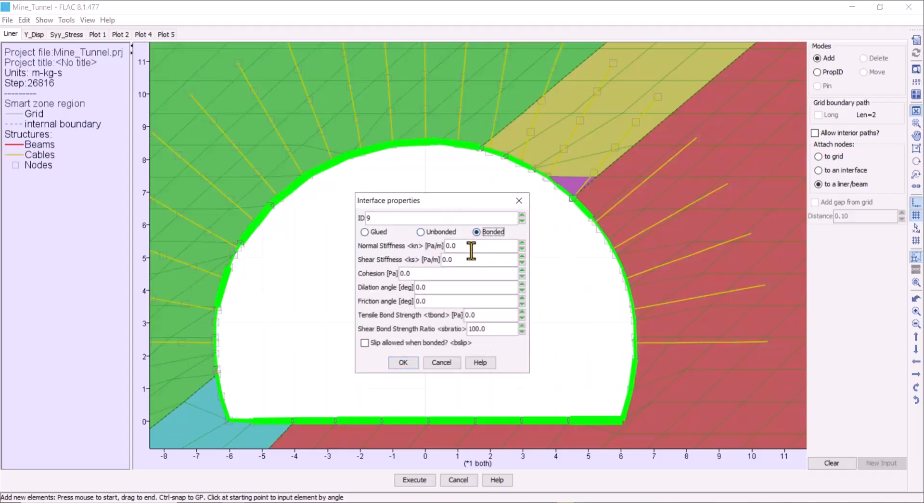
pyautogui.doubleClick(471, 250)
pyautogui.moveTo(471, 250); pyautogui.dragTo(402, 245)
pyautogui.hotkey('ctrl', 'c')
pyautogui.click(454, 249)
pyautogui.doubleClick(455, 261)
pyautogui.hotkey('ctrl', 'v')
pyautogui.doubleClick(425, 270)
pyautogui.doubleClick(430, 301)
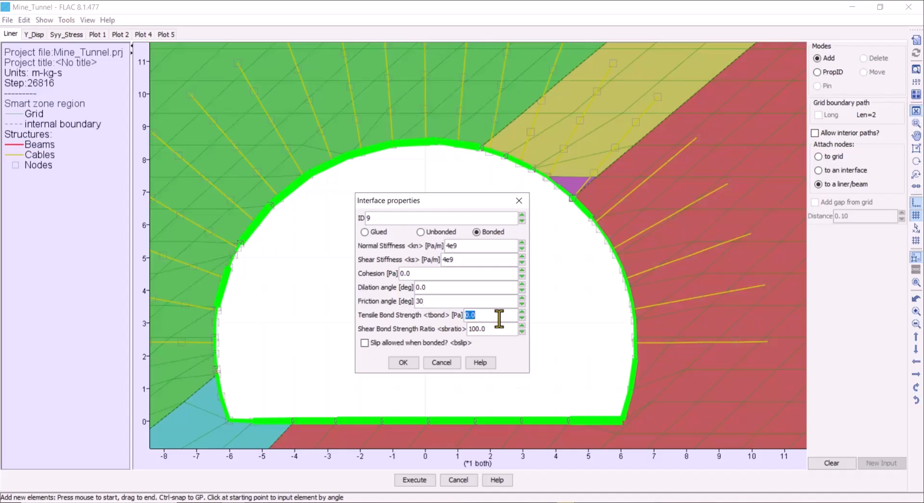
pyautogui.write('1e5')
pyautogui.click(402, 362)
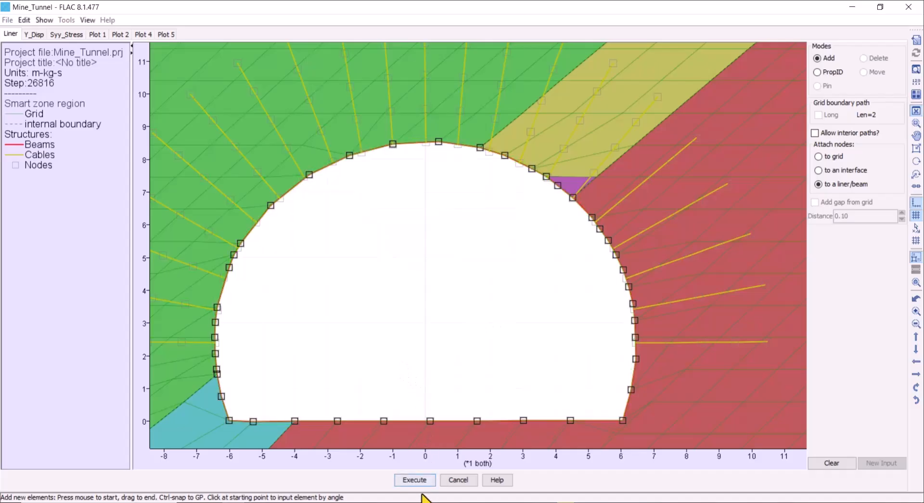
pyautogui.click(414, 479)
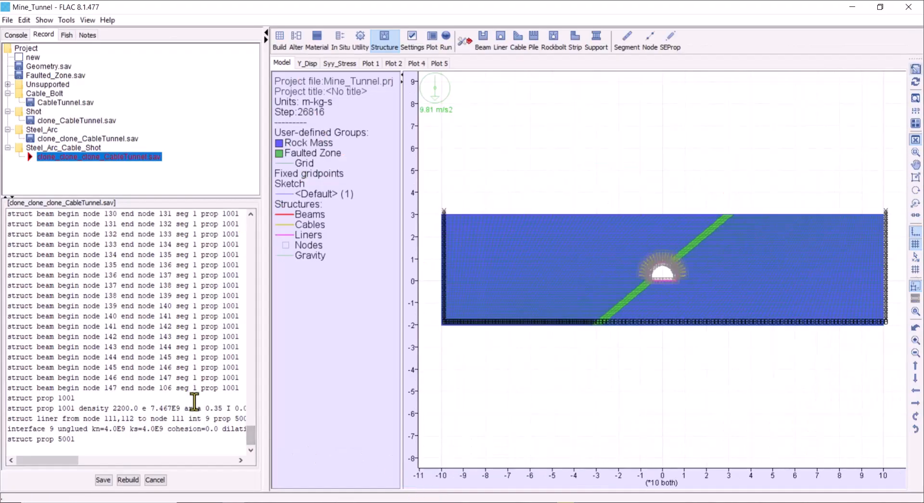
# Try to solve the combined support model.
pyautogui.moveTo(268, 351); pyautogui.dragTo(308, 376)
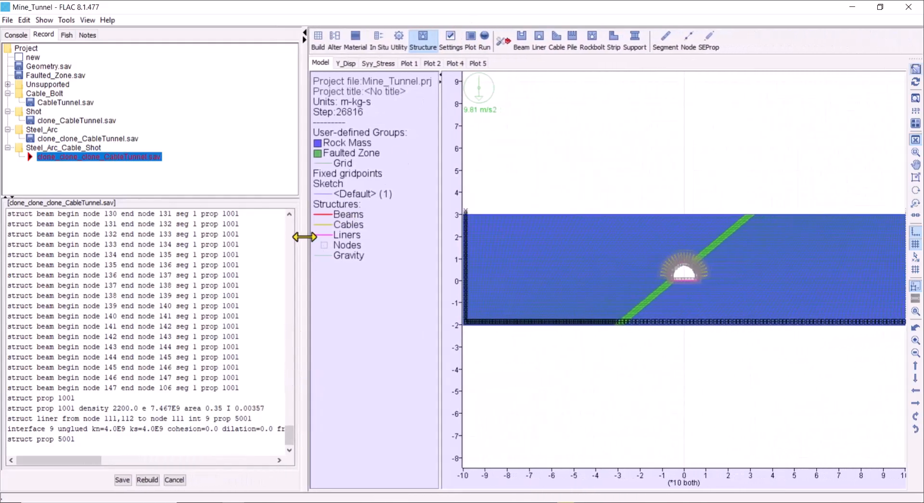
pyautogui.moveTo(303, 237); pyautogui.dragTo(264, 239)
pyautogui.click(443, 42)
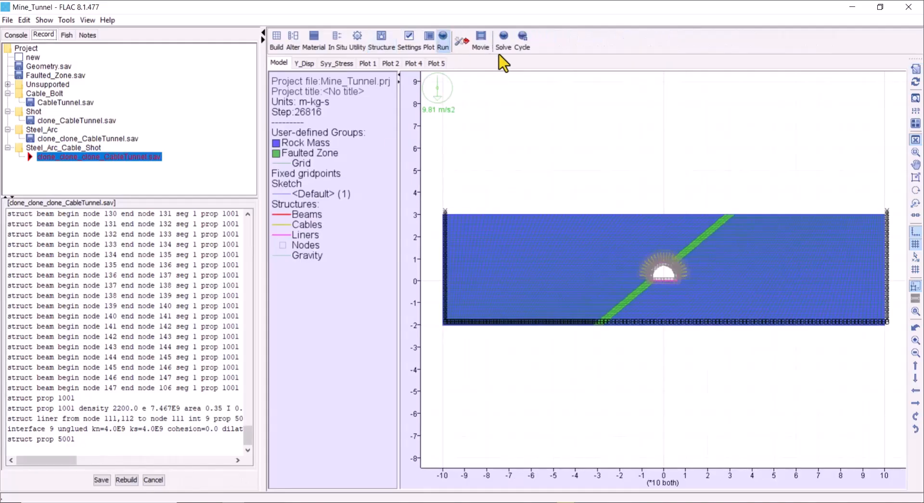
pyautogui.click(504, 48)
pyautogui.click(410, 303)
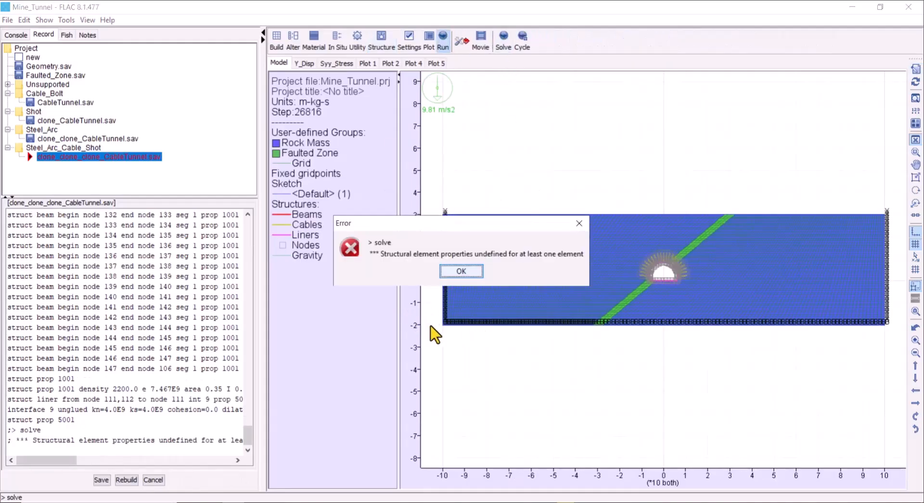
pyautogui.click(467, 273)
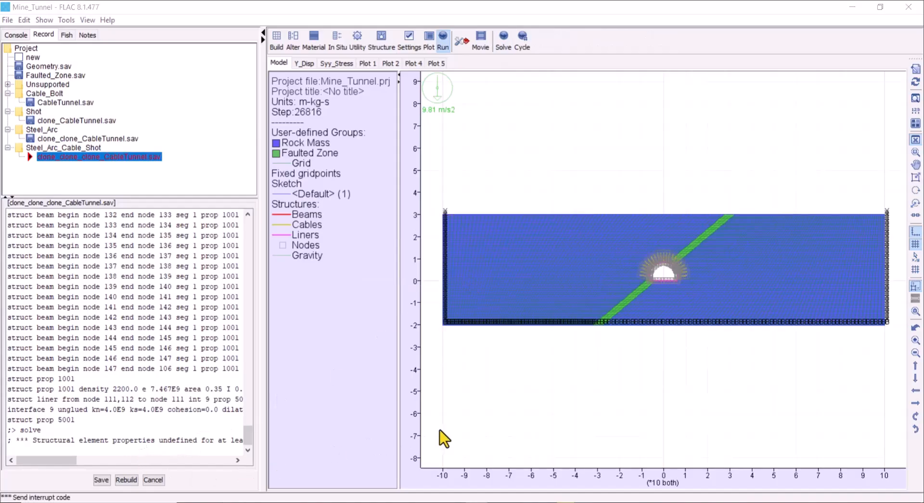
# Delete the commented solve and error lines from the Steel_Arc_Cable_Shot record, then rebuild and save the state.
pyautogui.tripleClick(66, 440)
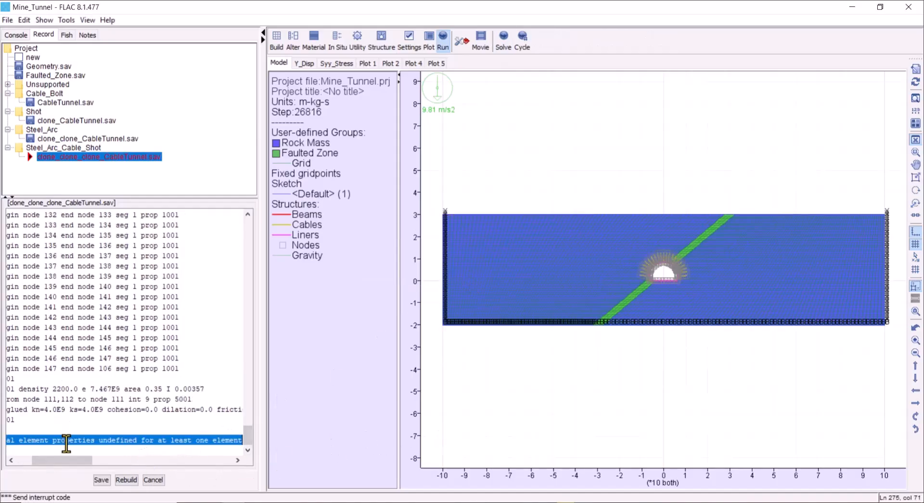
pyautogui.press('BackSpace')
pyautogui.tripleClick(3, 430)
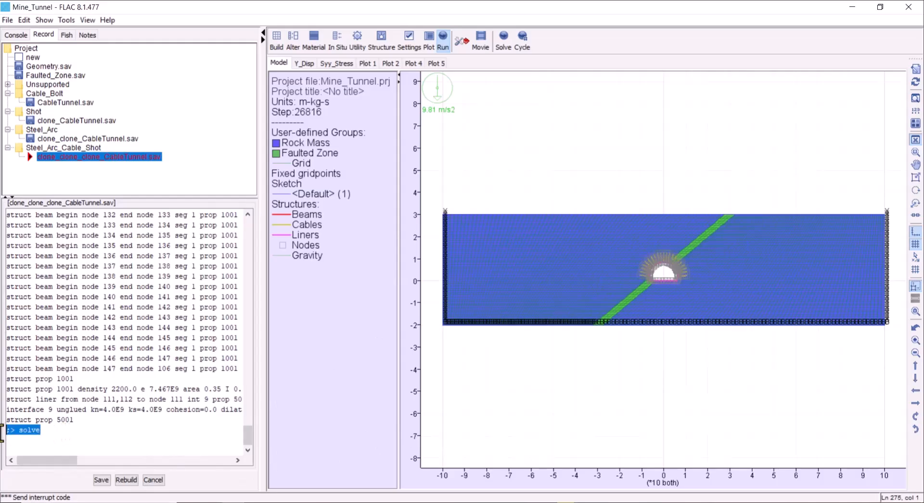
pyautogui.press('BackSpace')
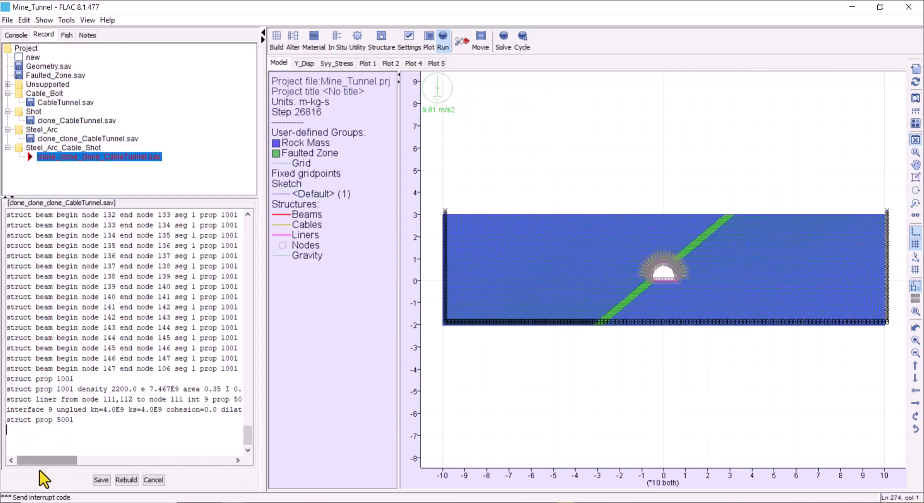
pyautogui.click(126, 479)
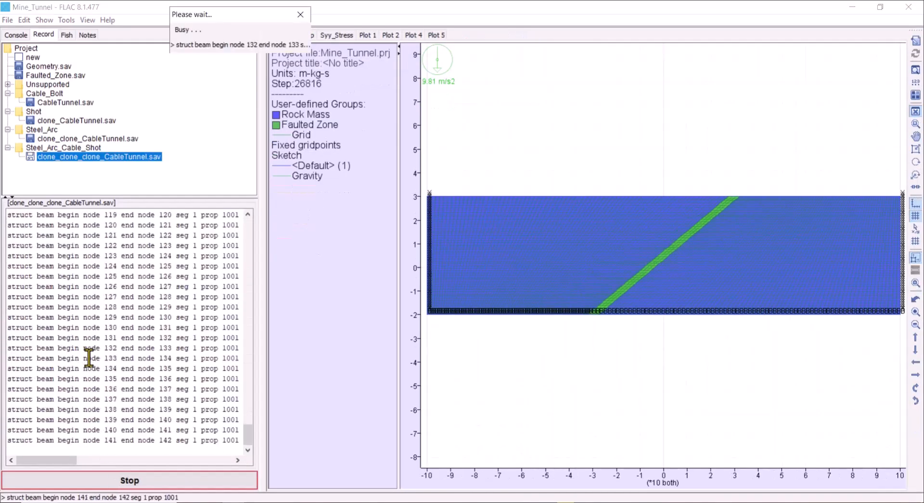
pyautogui.click(102, 479)
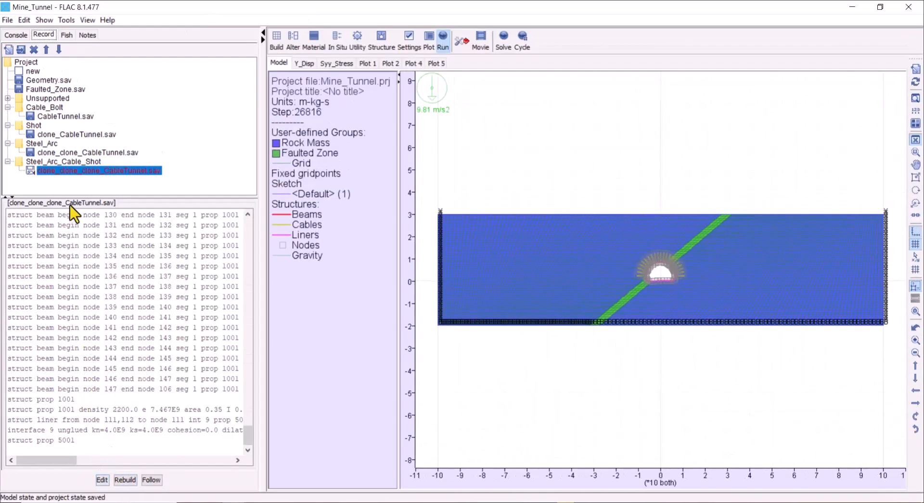
# Copy the two prop 5001 lines with density 7850.0, e 2.1E11, height 0.12 and spacing 0.8 from the Steel_Arc record.
pyautogui.doubleClick(72, 152)
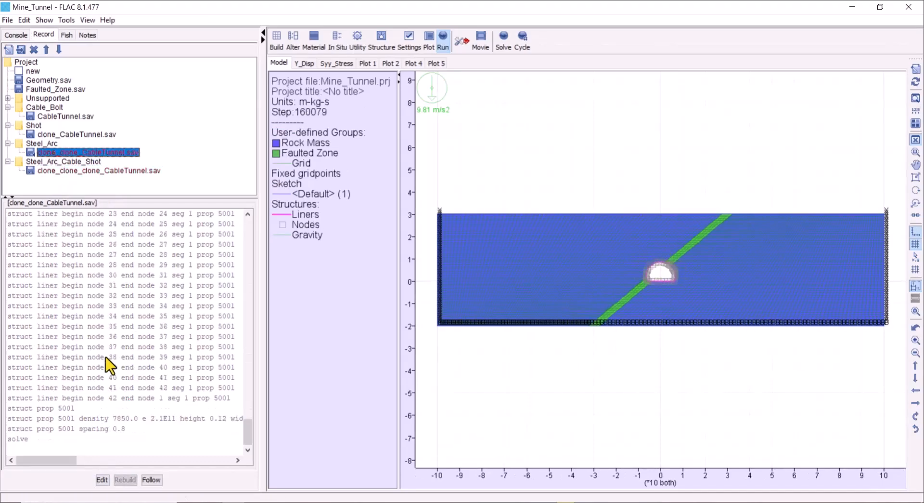
pyautogui.click(102, 480)
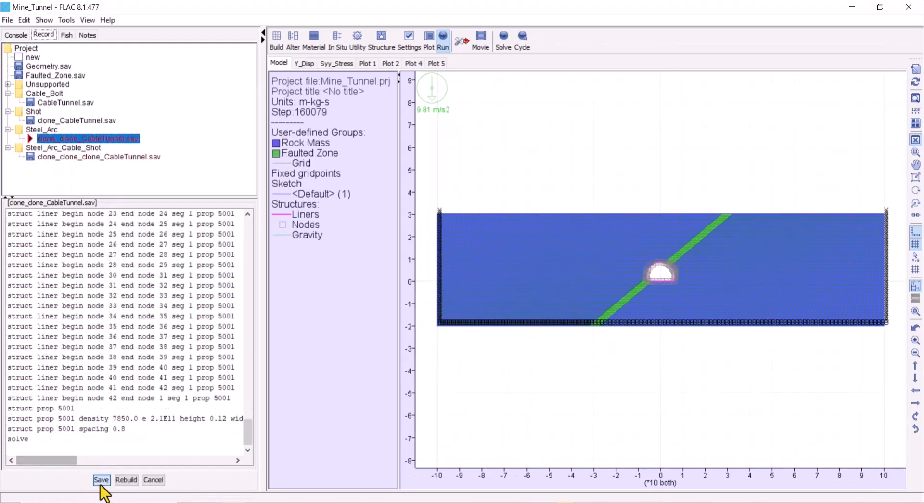
pyautogui.doubleClick(124, 428)
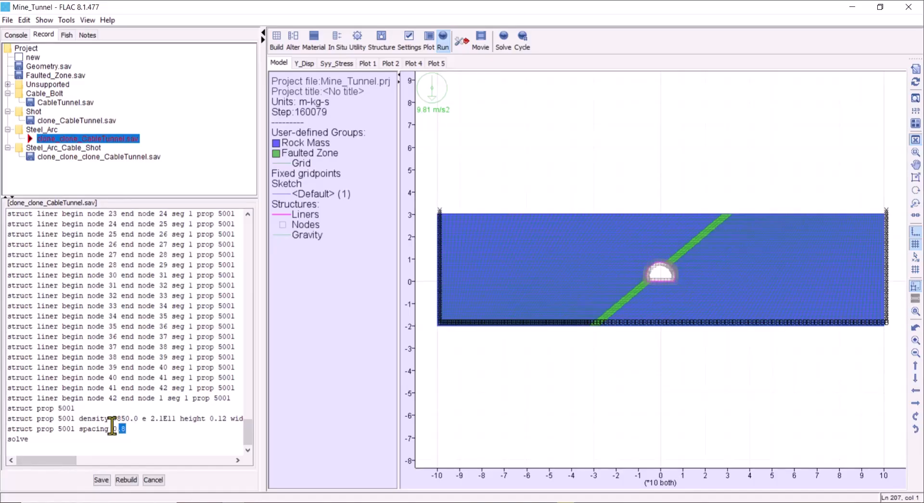
pyautogui.moveTo(126, 429); pyautogui.dragTo(7, 418)
pyautogui.rightClick(24, 423)
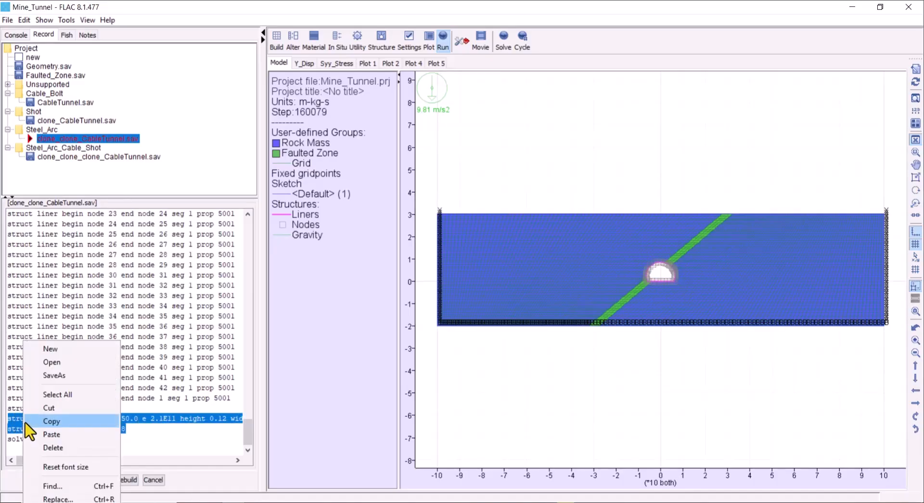
pyautogui.click(51, 421)
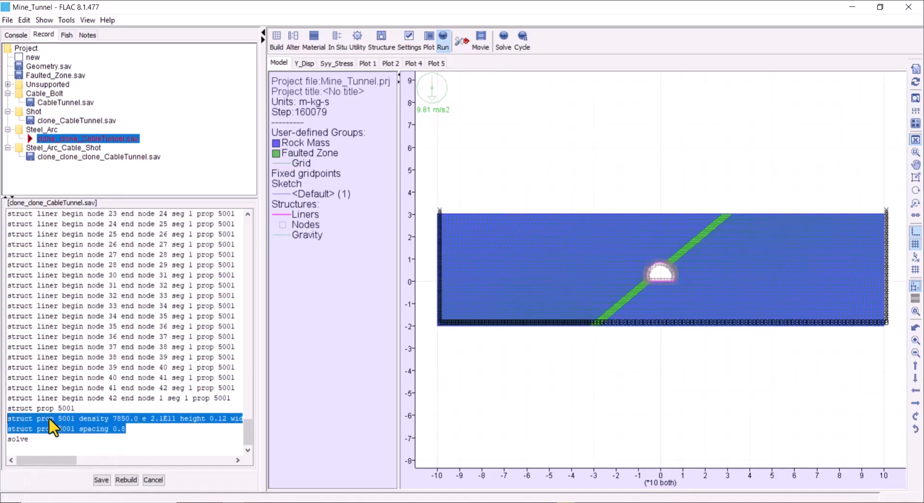
pyautogui.click(123, 480)
# Paste the copied liner property lines at the end of the Steel_Arc_Cable_Shot record and rebuild the state.
pyautogui.click(68, 171)
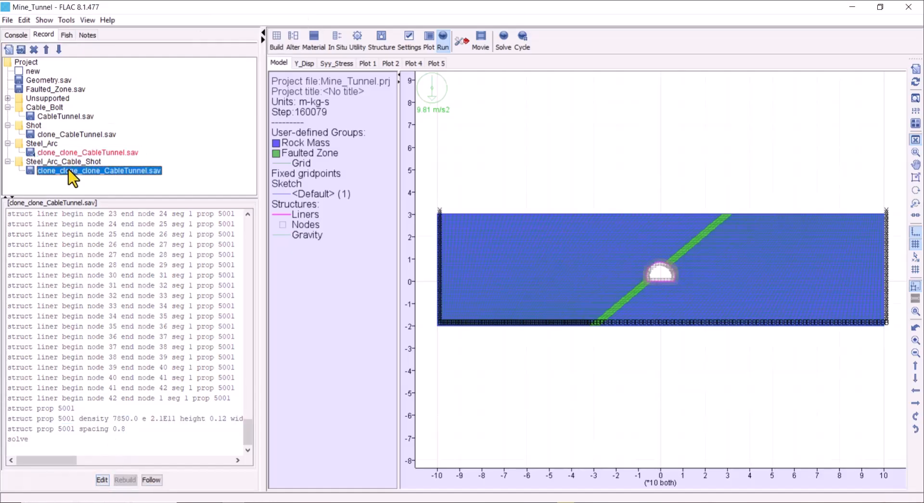
pyautogui.click(102, 480)
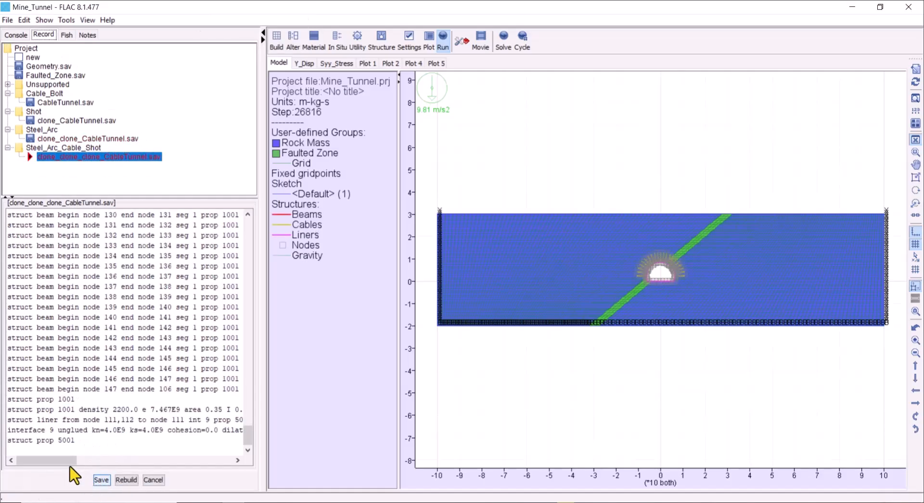
pyautogui.rightClick(42, 451)
pyautogui.click(77, 431)
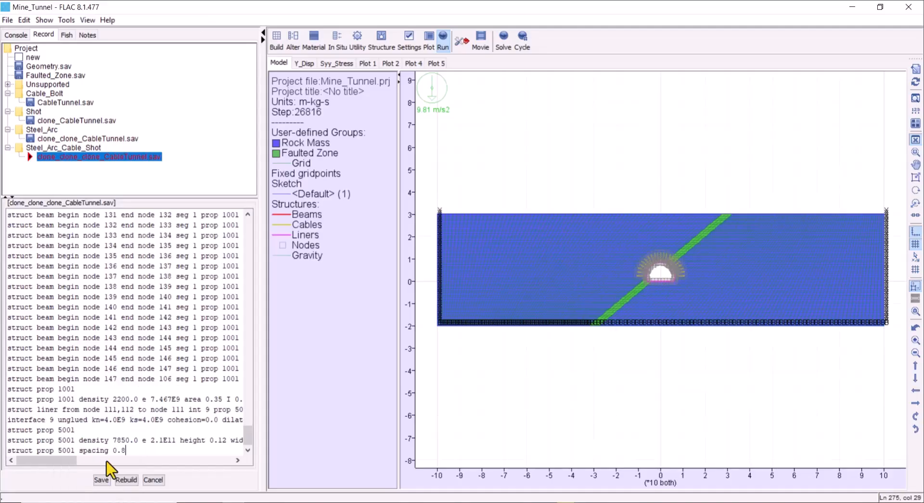
pyautogui.click(127, 480)
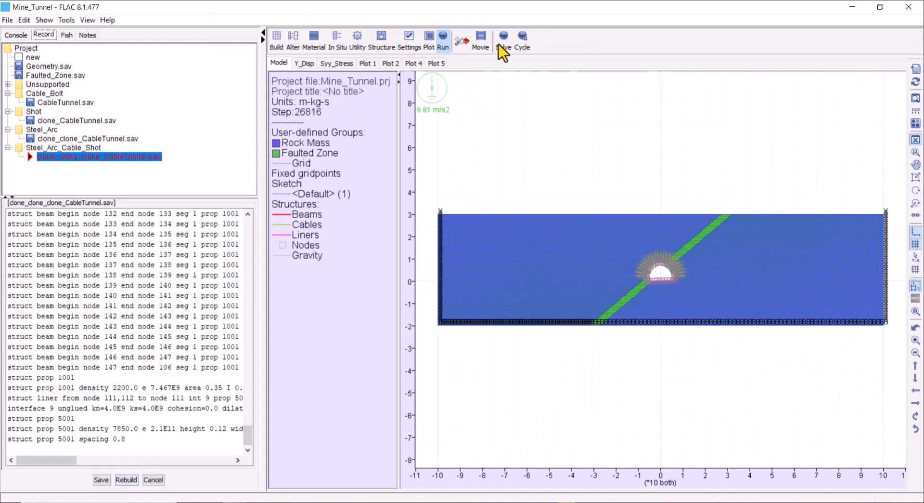
# Solve the combined support model and refresh the close-up model plot around the tunnel while it cycles.
pyautogui.click(503, 47)
pyautogui.click(421, 301)
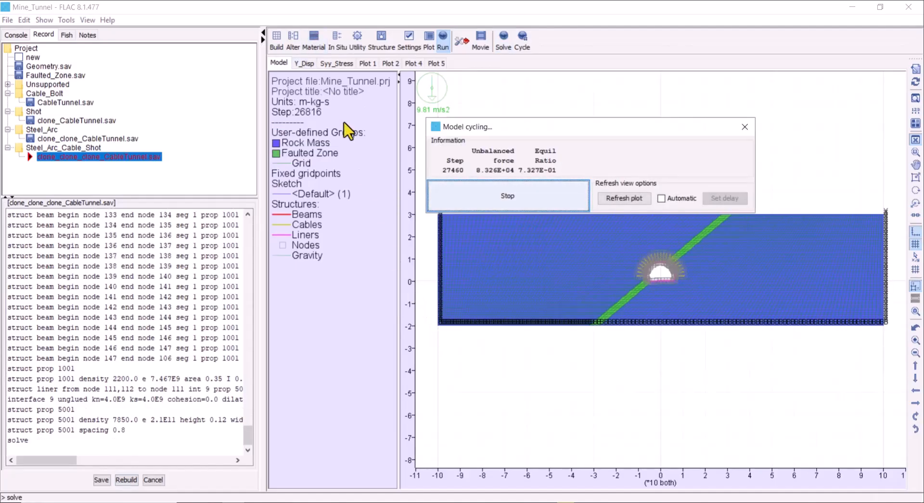
pyautogui.scroll(5, 652, 284)
pyautogui.click(617, 199)
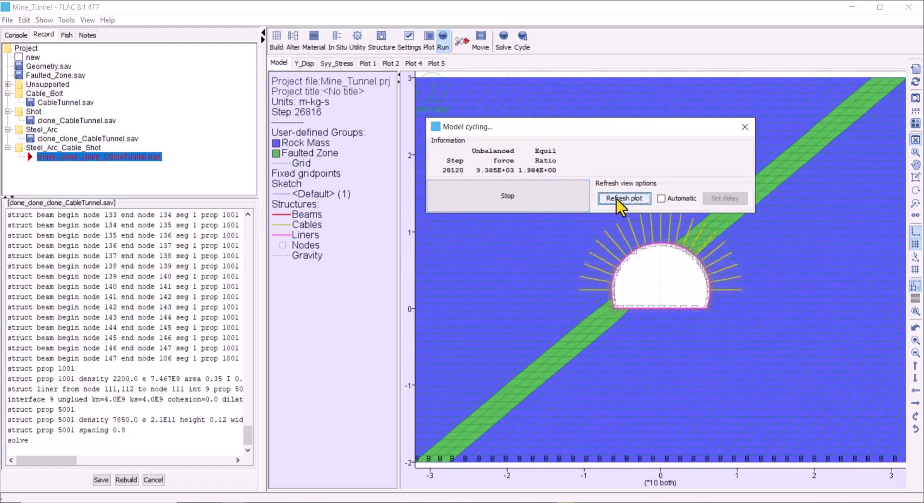
pyautogui.scroll(5, 663, 284)
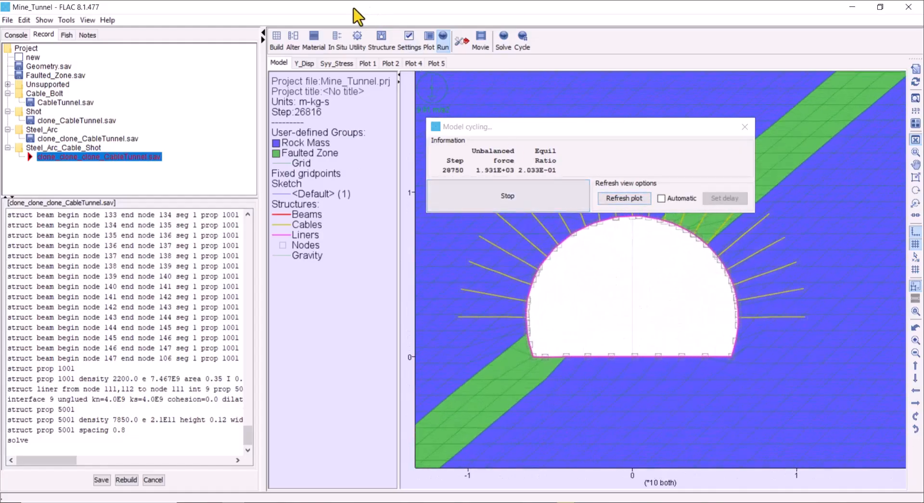
# Examine the y-displacement contours around the tunnel, refreshing the plot repeatedly as the model cycles.
pyautogui.click(304, 63)
pyautogui.click(624, 198)
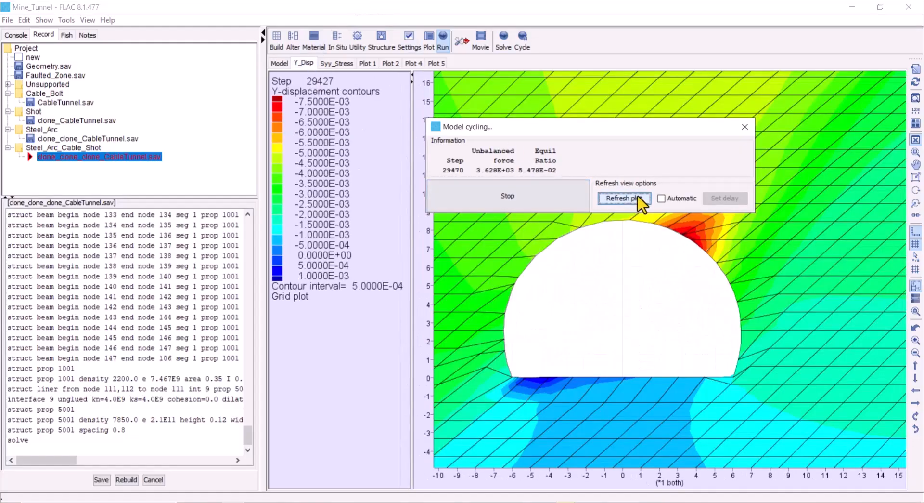
pyautogui.scroll(-2, 681, 312)
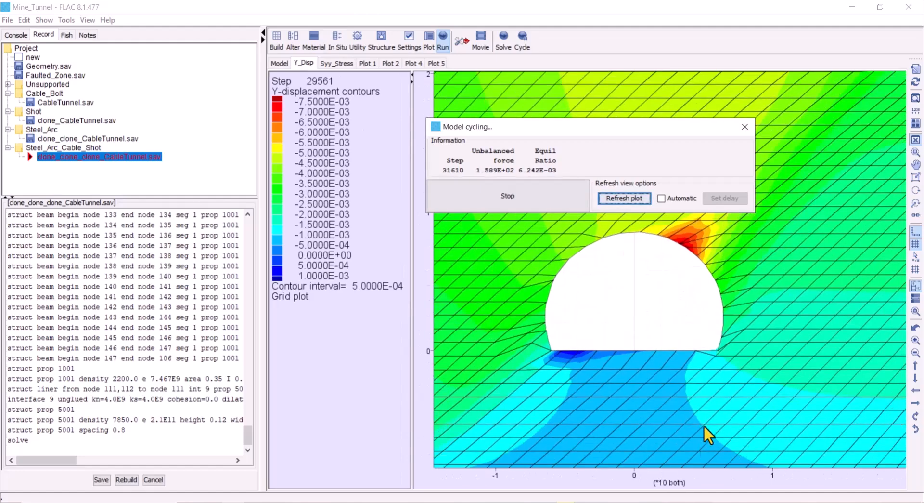
pyautogui.click(634, 197)
pyautogui.click(633, 198)
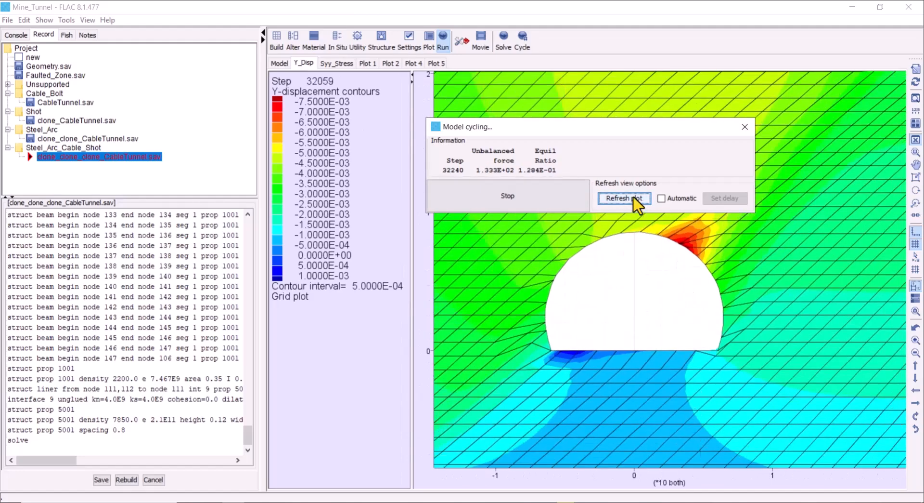
pyautogui.click(633, 198)
pyautogui.moveTo(621, 132); pyautogui.dragTo(606, 106)
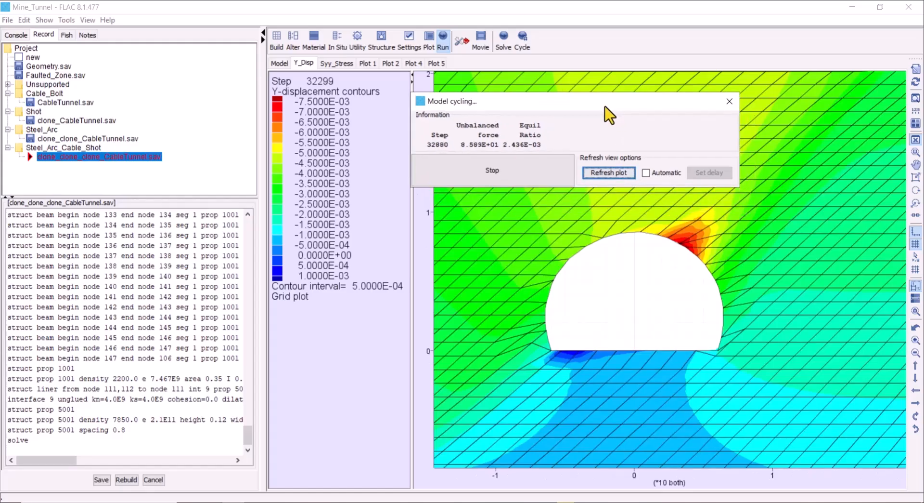
pyautogui.click(611, 169)
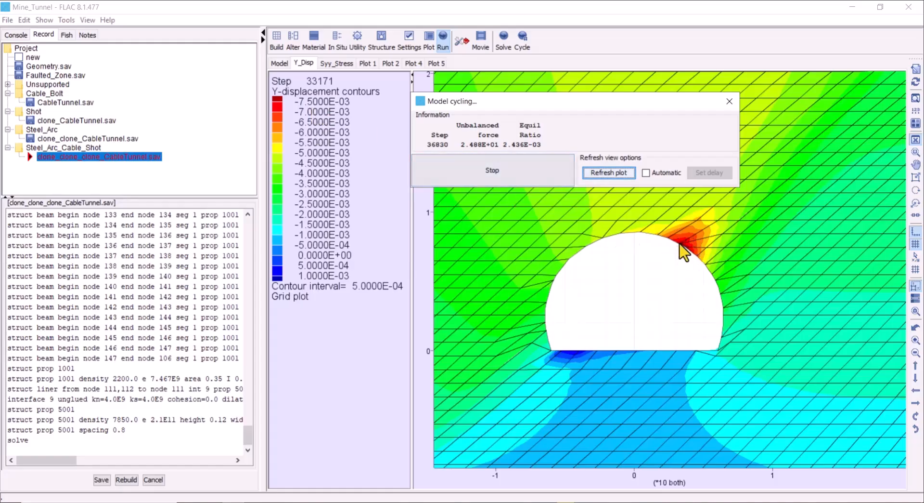
pyautogui.click(609, 172)
pyautogui.click(616, 176)
pyautogui.click(615, 176)
pyautogui.click(612, 176)
pyautogui.click(613, 172)
pyautogui.click(614, 173)
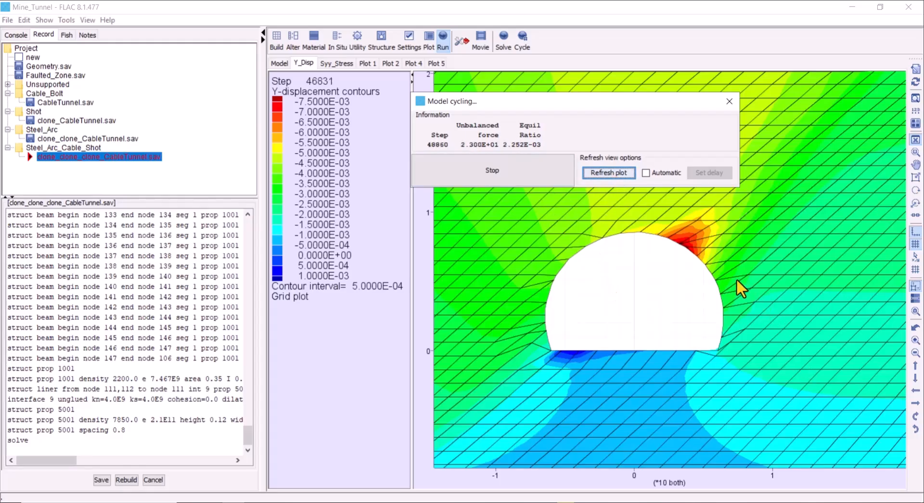
pyautogui.click(616, 175)
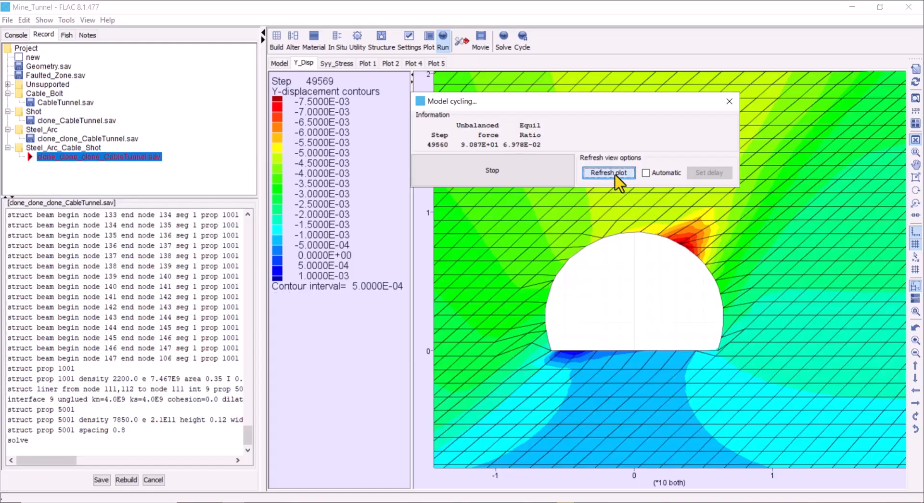
# Examine the refreshed YY-stress contours and the plasticity indicators around the tunnel during cycling.
pyautogui.click(343, 65)
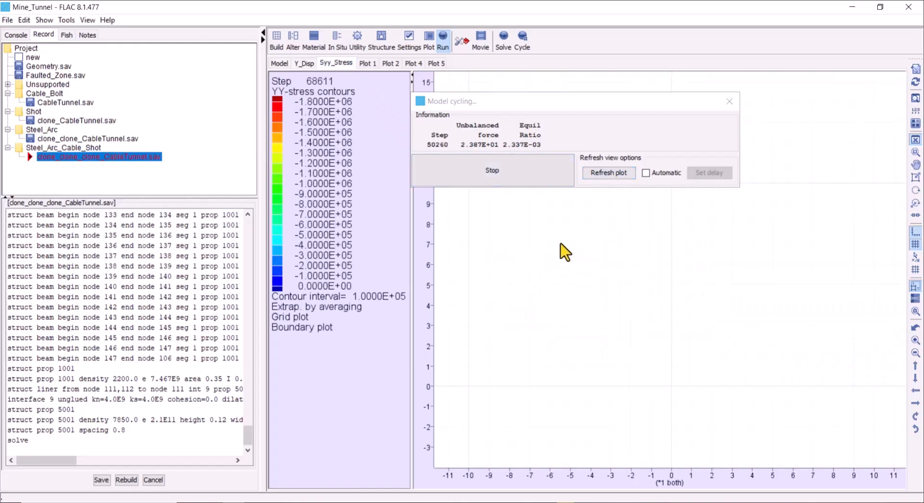
pyautogui.click(609, 172)
pyautogui.click(609, 172)
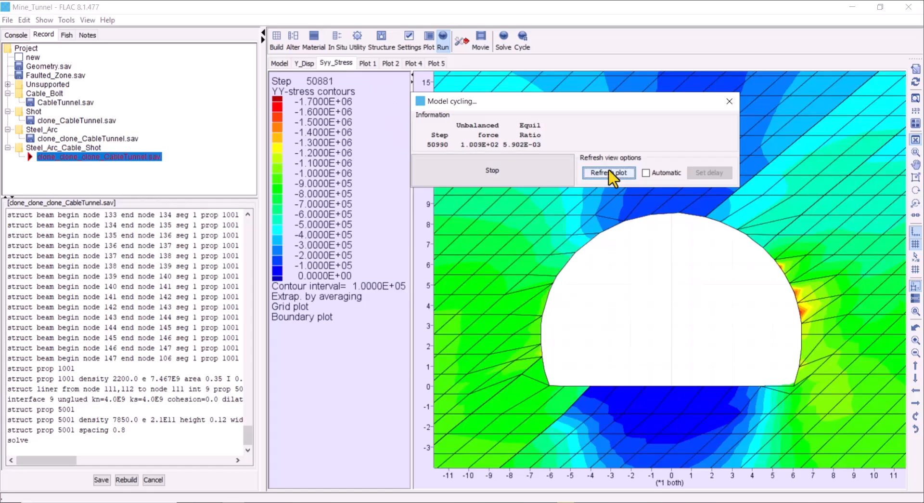
pyautogui.click(609, 172)
pyautogui.click(609, 172)
pyautogui.scroll(-2, 626, 266)
pyautogui.click(364, 64)
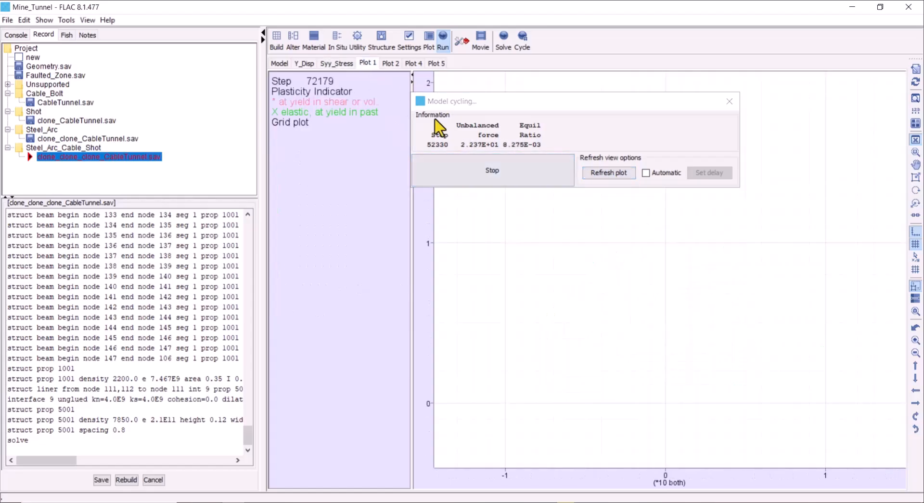
pyautogui.click(609, 171)
pyautogui.scroll(-3, 664, 282)
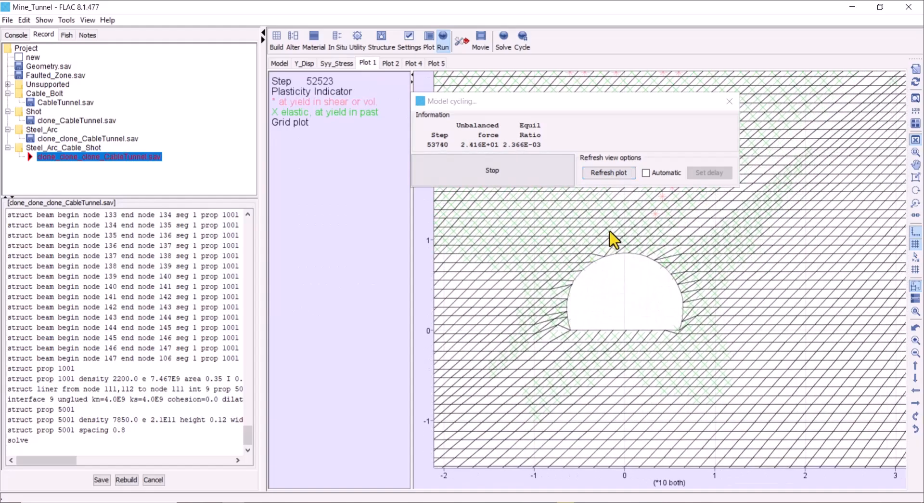
pyautogui.click(618, 171)
# Check the refreshed cable axial force plot and the grid and beam plot during cycling.
pyautogui.click(388, 63)
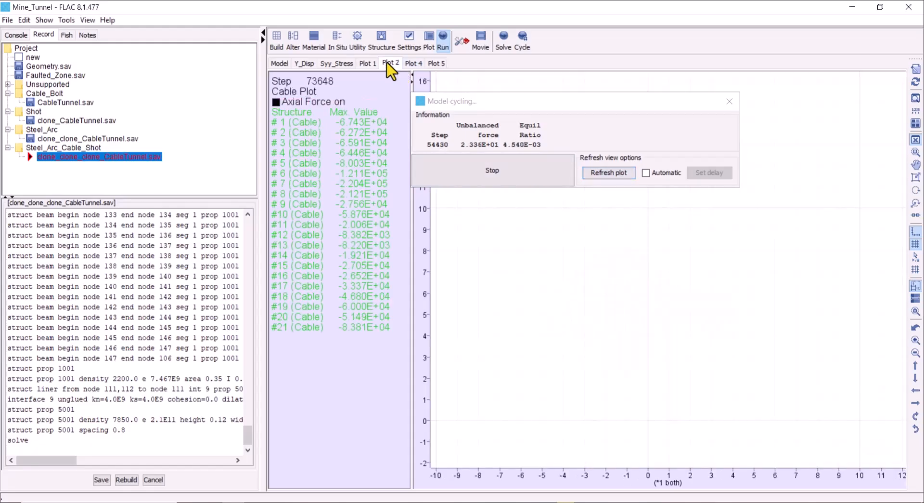
pyautogui.click(304, 63)
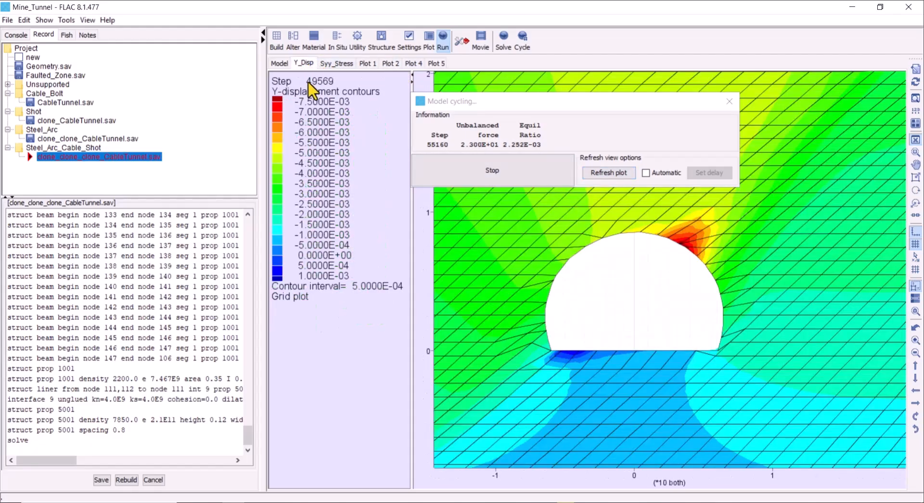
pyautogui.click(391, 63)
pyautogui.click(607, 172)
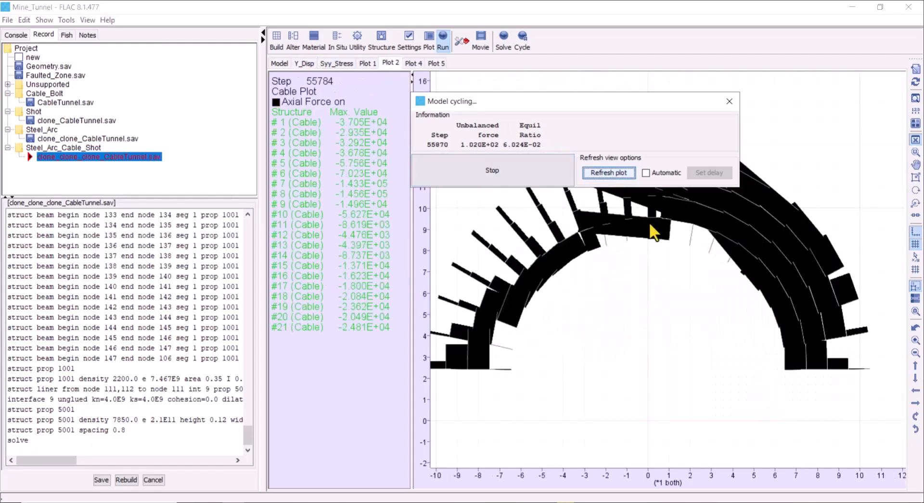
pyautogui.click(415, 63)
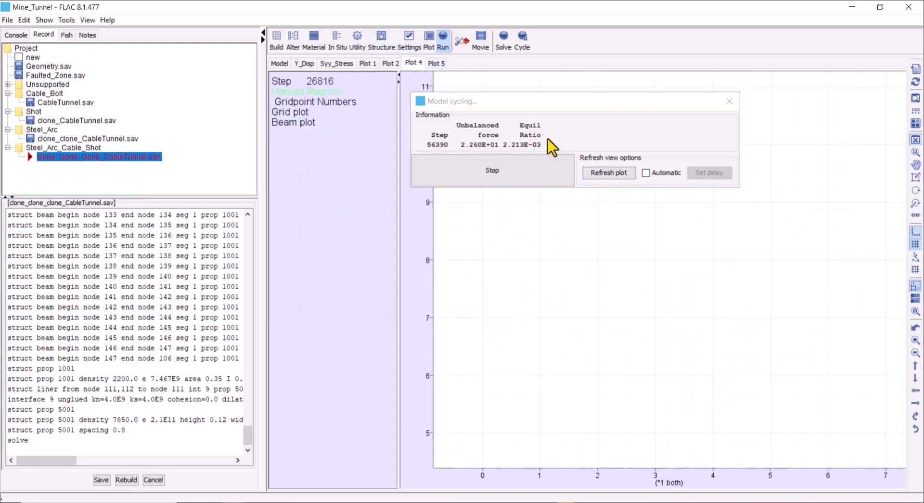
pyautogui.click(626, 173)
# Inspect the refreshed liner moment plot around the full tunnel outline, and recheck the y-displacement contours.
pyautogui.click(436, 63)
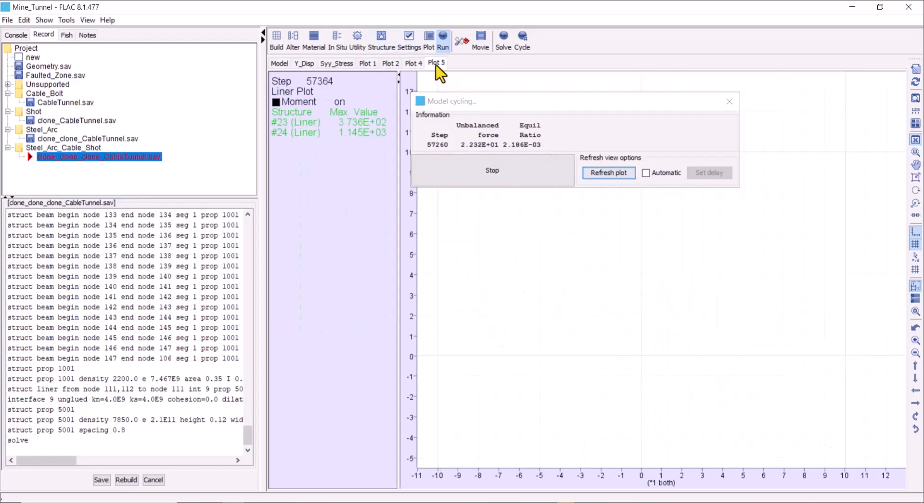
pyautogui.click(626, 173)
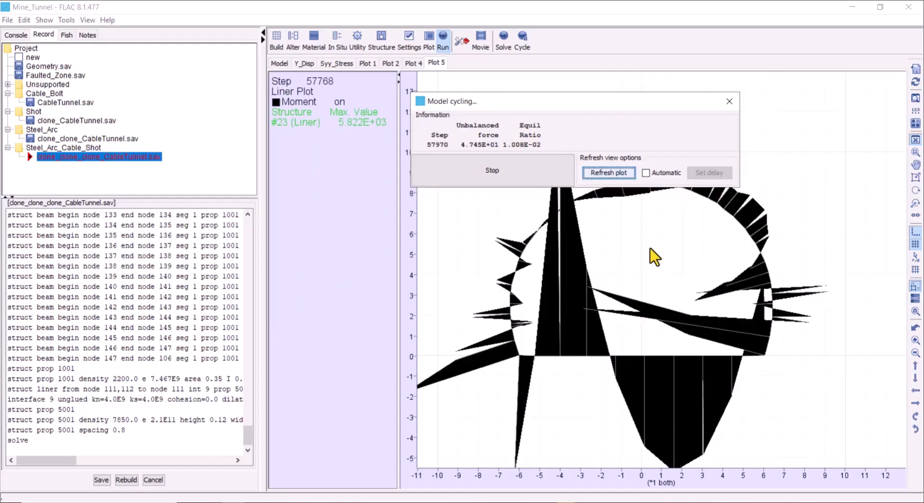
pyautogui.scroll(-1, 650, 250)
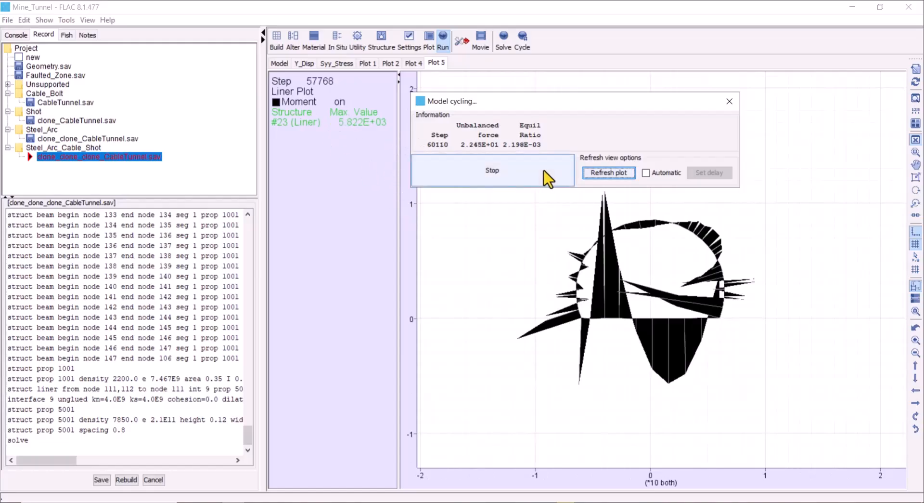
pyautogui.click(619, 175)
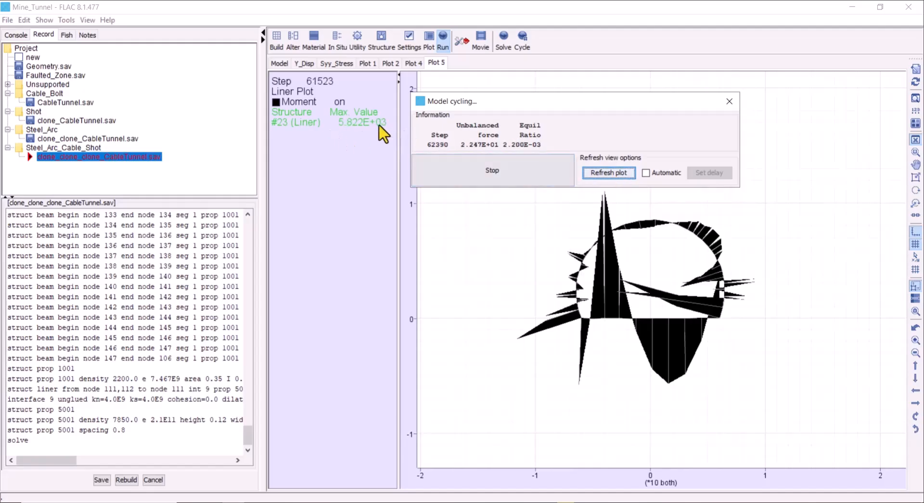
pyautogui.click(298, 63)
pyautogui.click(619, 172)
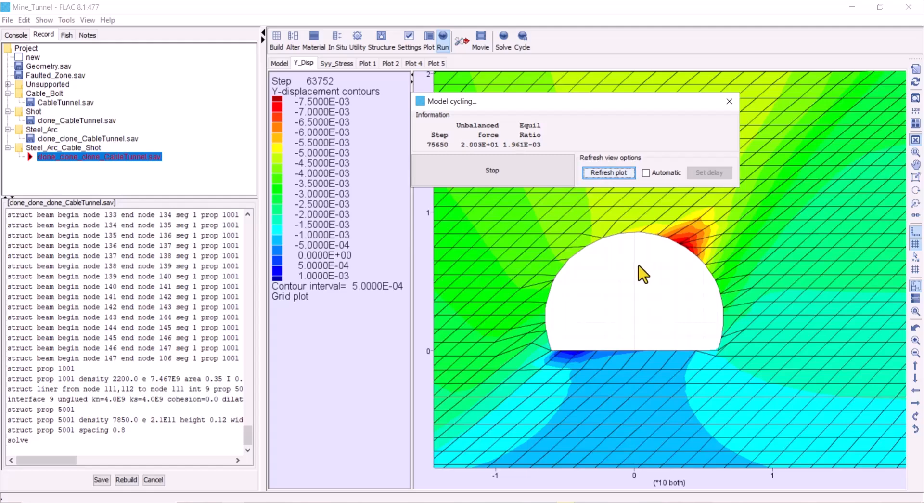
# Set the shotcrete beam property 1001 to area 0.1 and I 8.333e-5 in the combined-support record, and rebuild the state.
pyautogui.moveTo(265, 378); pyautogui.dragTo(367, 385)
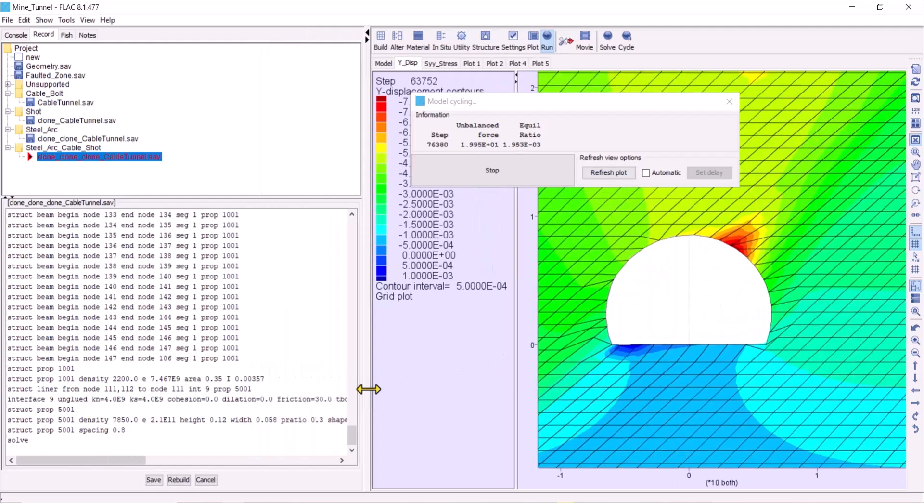
pyautogui.scroll(8, 281, 419)
pyautogui.scroll(15, 250, 380)
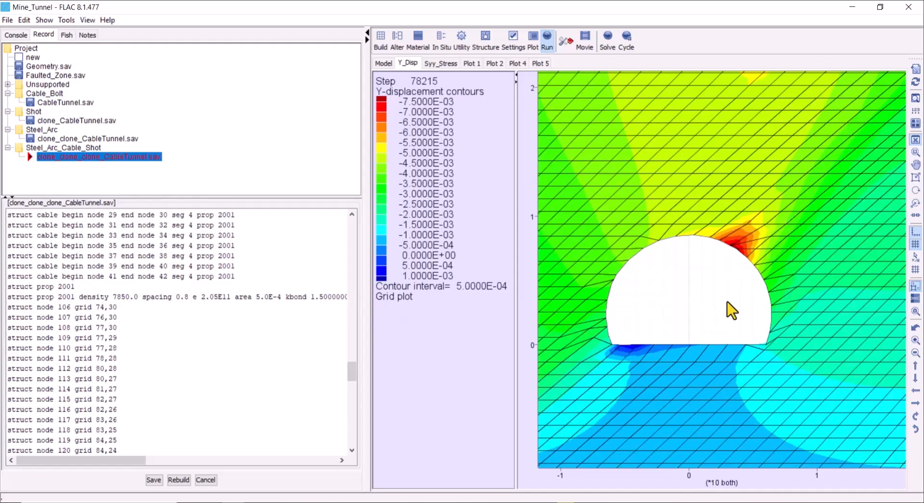
pyautogui.scroll(20, 270, 282)
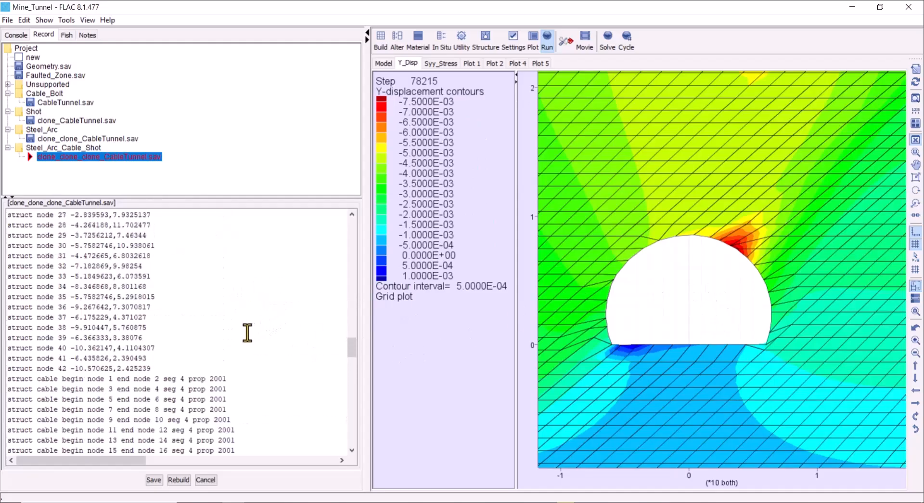
pyautogui.scroll(-20, 248, 332)
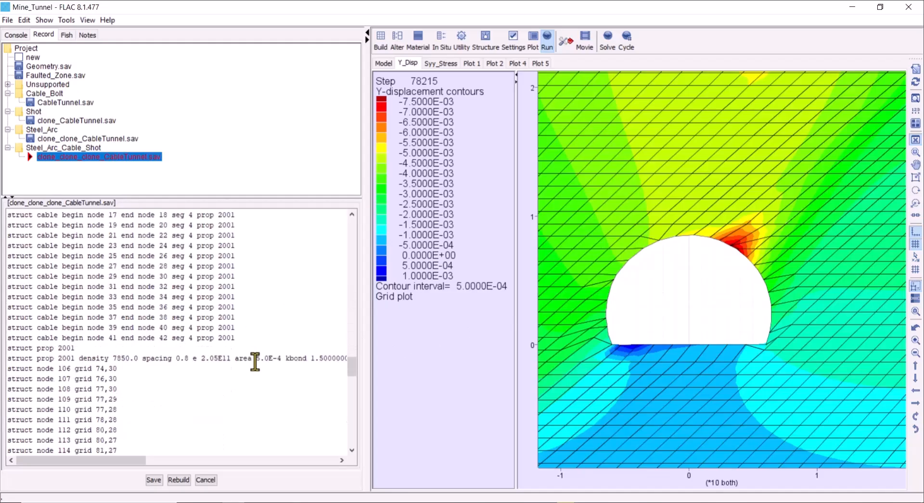
pyautogui.scroll(-4, 250, 362)
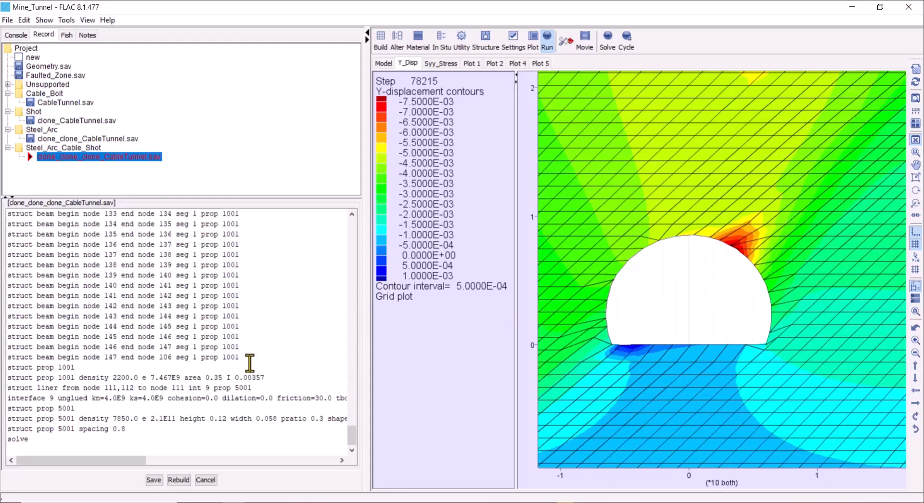
pyautogui.click(271, 378)
pyautogui.moveTo(254, 377); pyautogui.dragTo(185, 378)
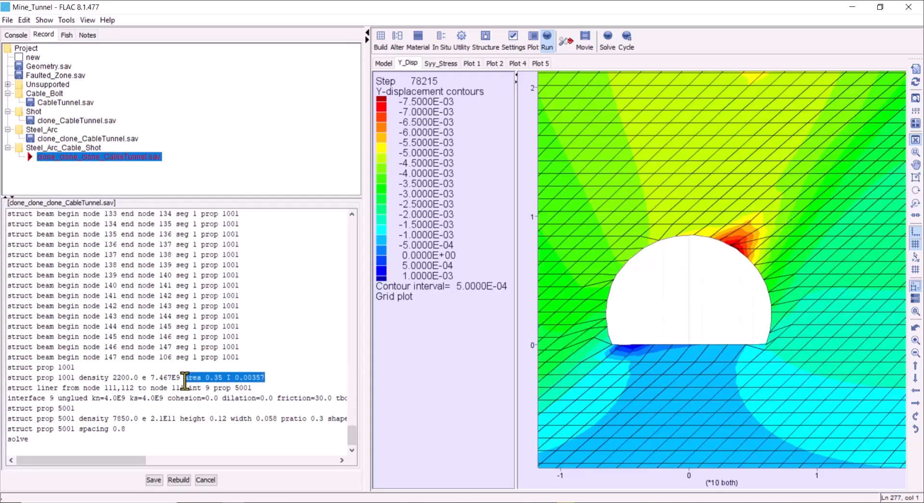
pyautogui.click(200, 378)
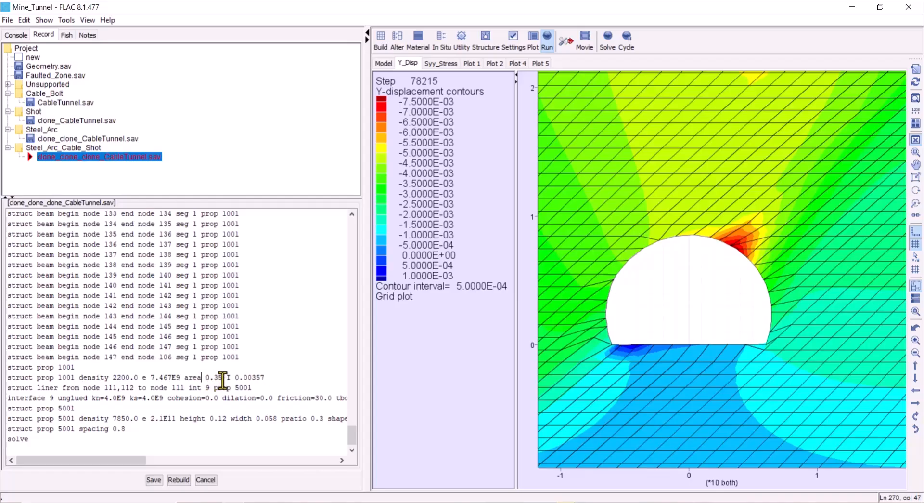
pyautogui.moveTo(223, 380); pyautogui.dragTo(231, 378)
pyautogui.write('1 I ')
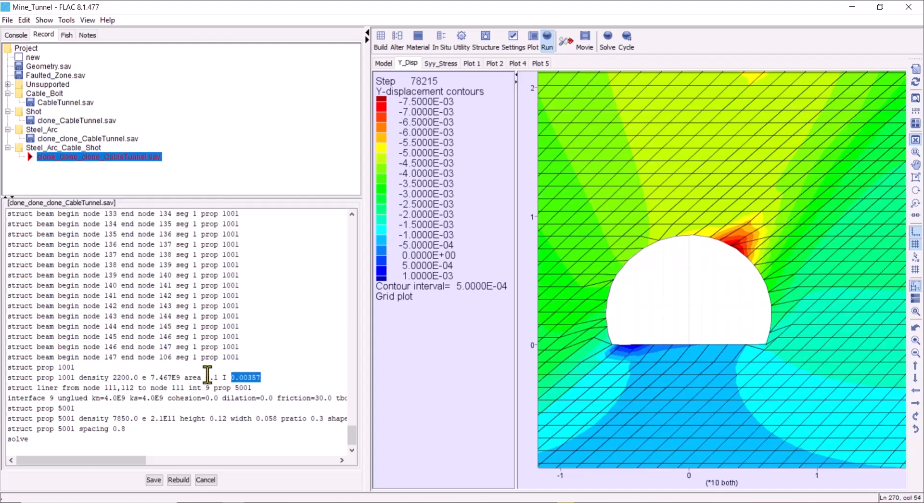
pyautogui.write('8')
pyautogui.click(178, 480)
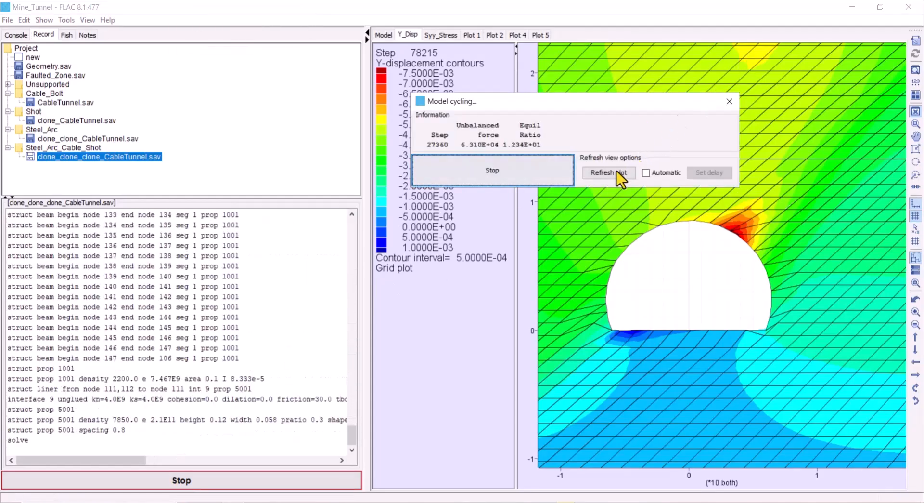
# Examine the y-displacement contours around the tunnel during the rebuild, refreshing the plot repeatedly and keeping the contour legend uncovered.
pyautogui.click(616, 172)
pyautogui.click(616, 173)
pyautogui.moveTo(615, 104); pyautogui.dragTo(450, 271)
pyautogui.click(439, 340)
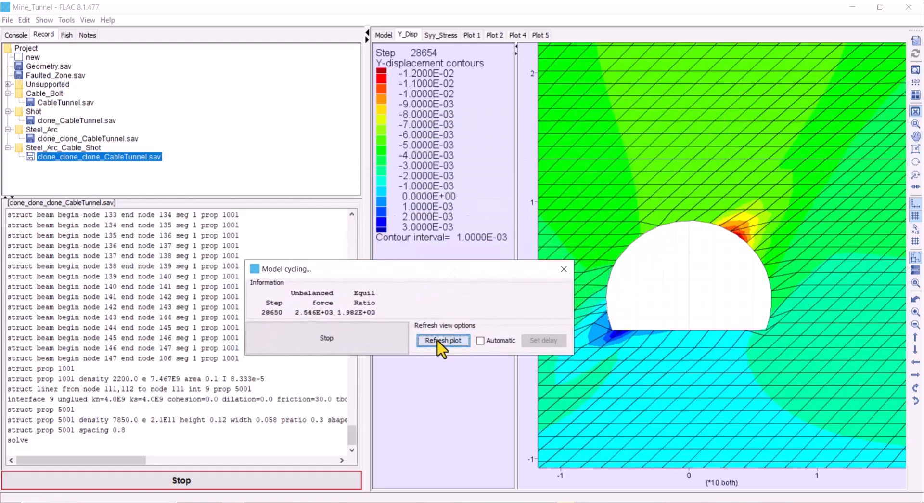
pyautogui.click(439, 340)
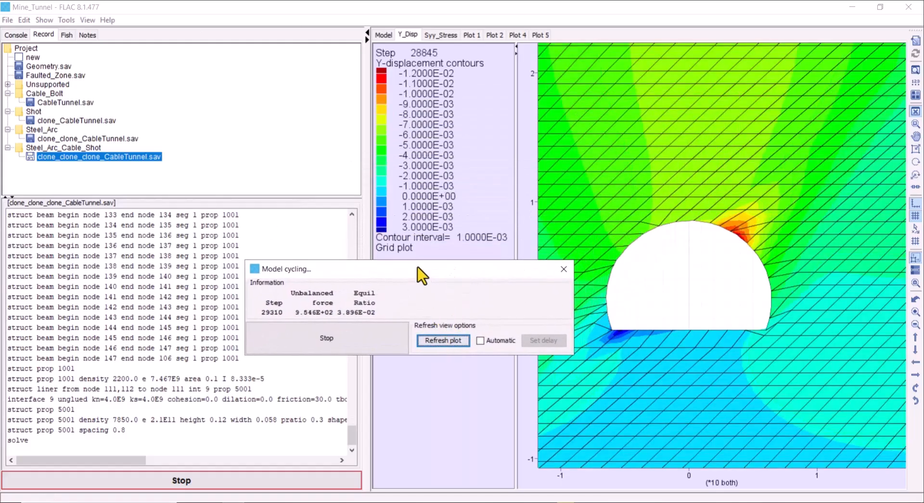
pyautogui.moveTo(417, 276); pyautogui.dragTo(419, 253)
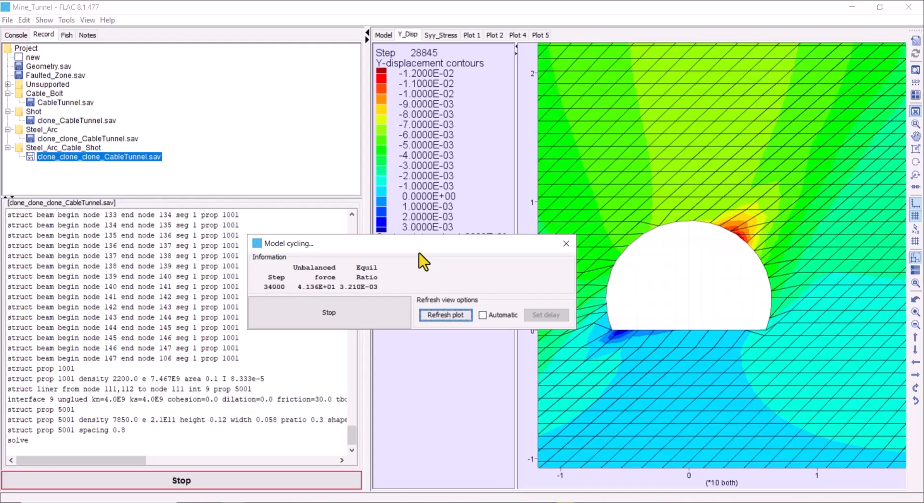
pyautogui.click(451, 314)
pyautogui.click(449, 313)
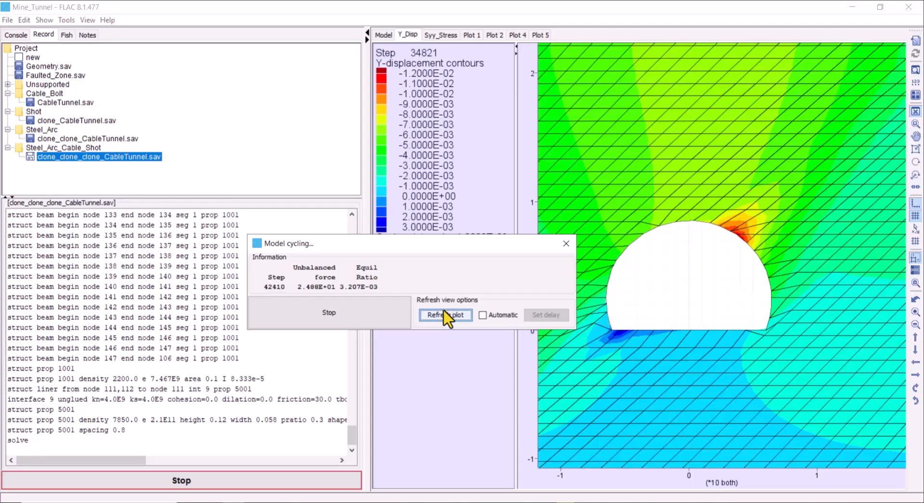
pyautogui.click(443, 313)
pyautogui.click(440, 315)
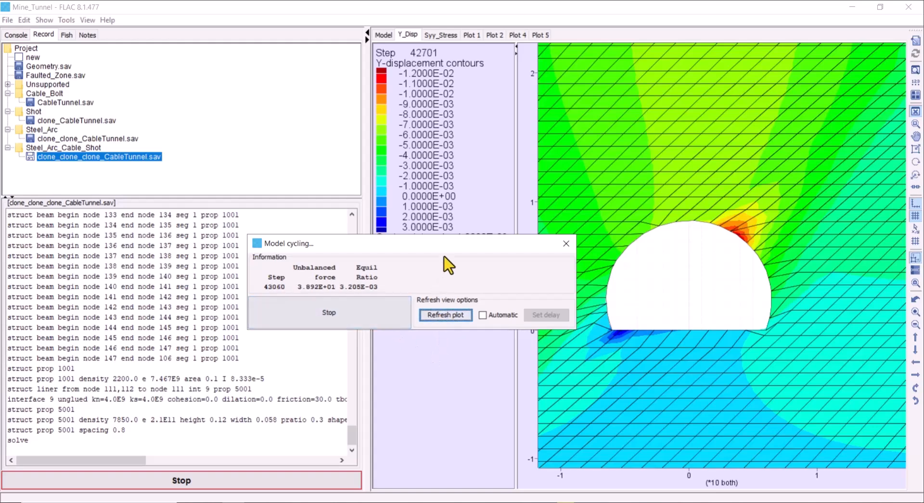
pyautogui.moveTo(440, 243); pyautogui.dragTo(407, 279)
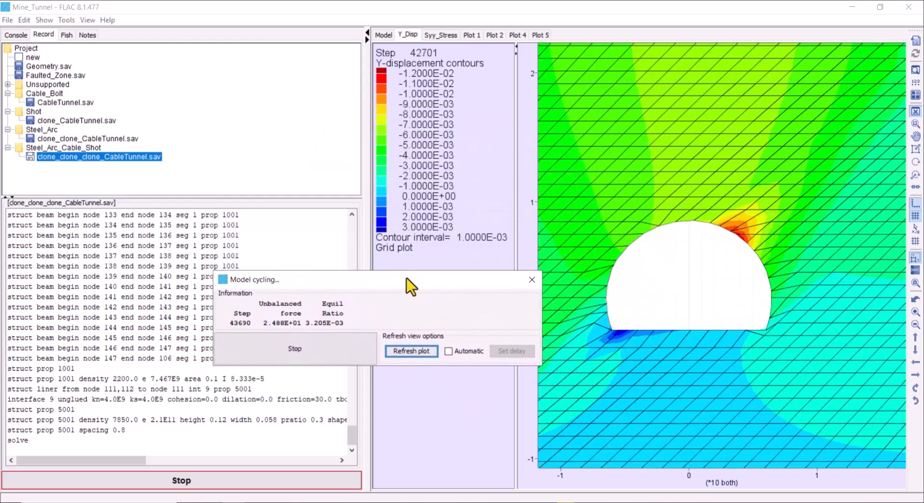
pyautogui.click(413, 351)
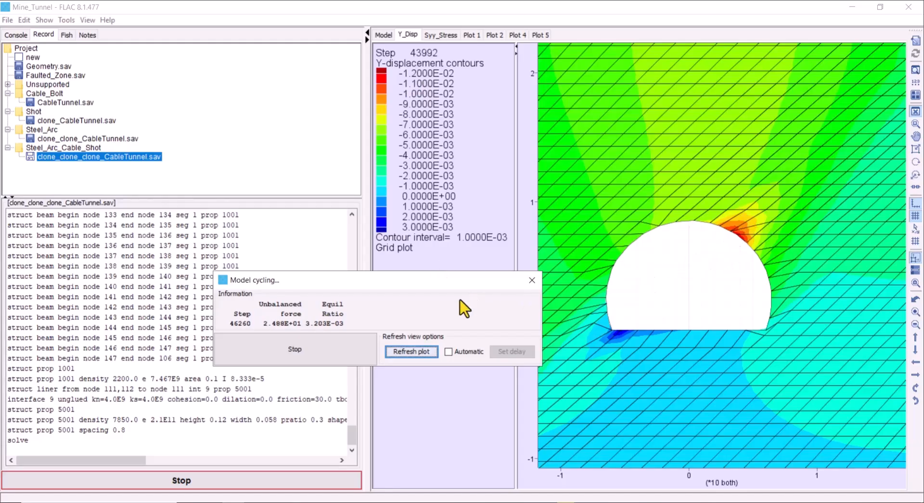
pyautogui.click(425, 348)
pyautogui.moveTo(429, 292); pyautogui.dragTo(484, 292)
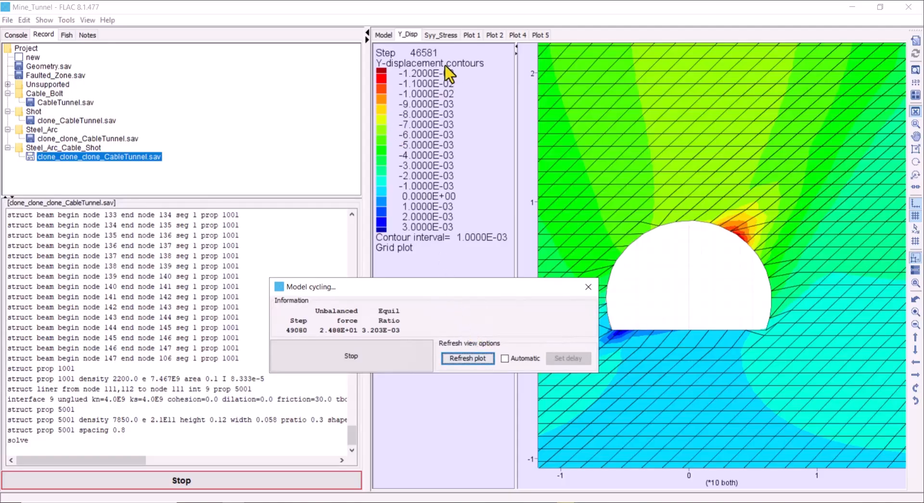
# Follow the refreshed y-displacement plot until the rebuild finishes cycling, and save the solved Steel_Arc_Cable_Shot state.
pyautogui.moveTo(219, 380); pyautogui.dragTo(206, 381)
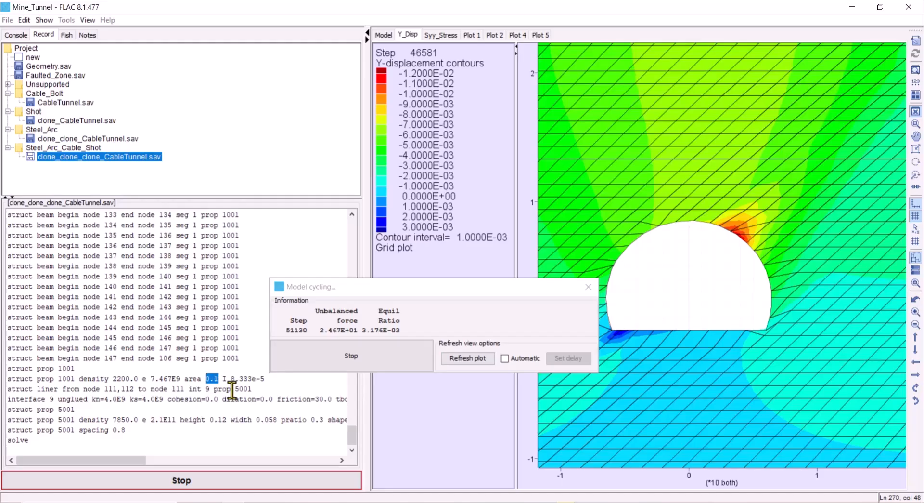
pyautogui.click(475, 361)
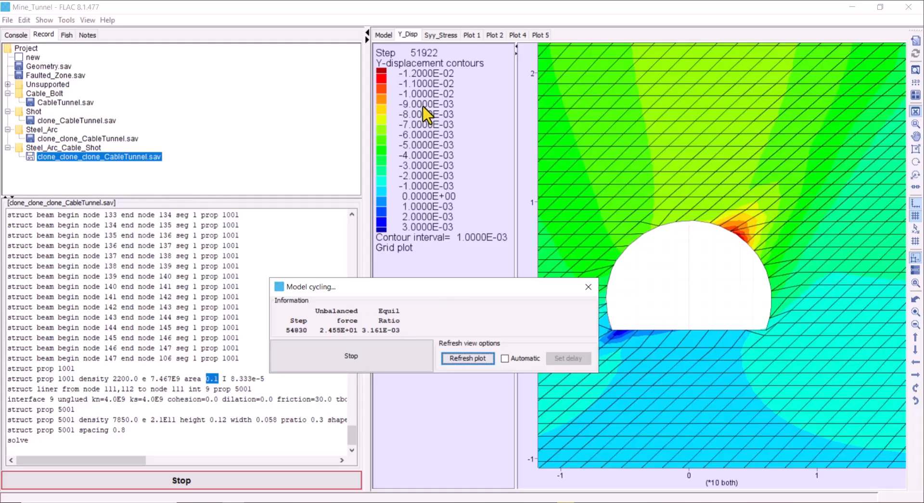
pyautogui.click(472, 356)
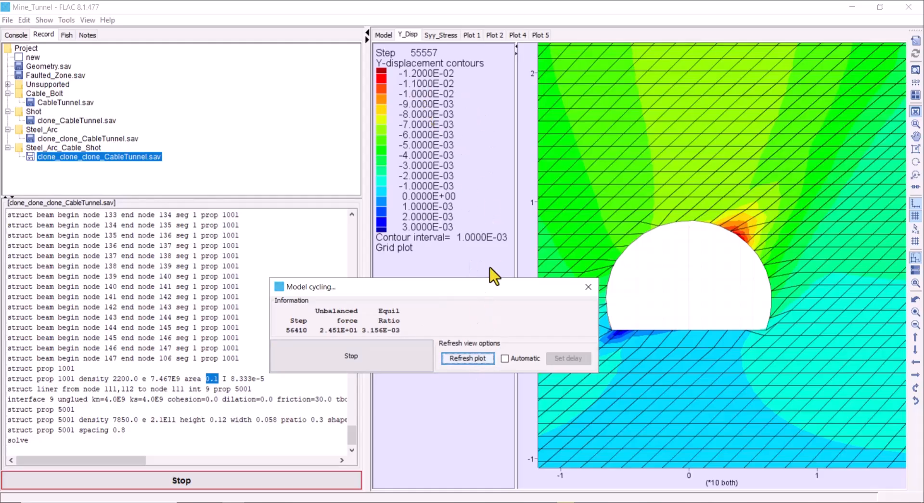
pyautogui.click(486, 358)
pyautogui.click(487, 358)
pyautogui.click(484, 357)
pyautogui.moveTo(474, 293); pyautogui.dragTo(771, 80)
pyautogui.click(771, 144)
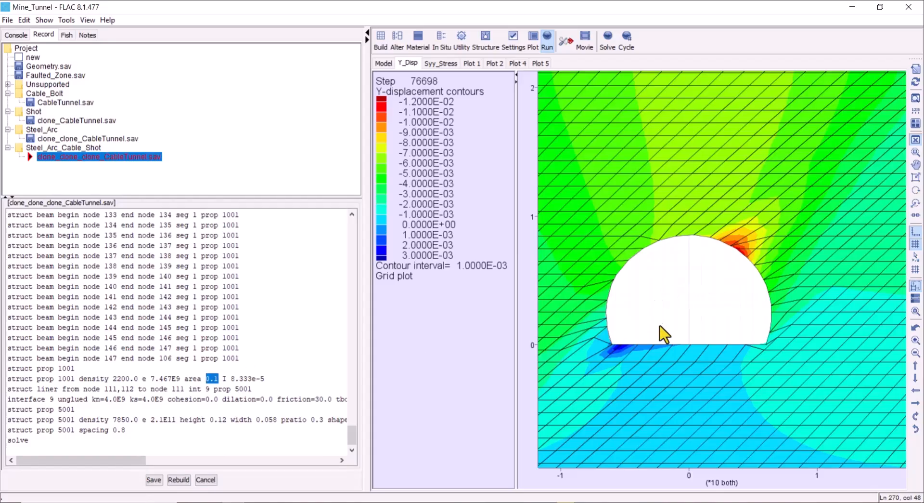
pyautogui.click(153, 480)
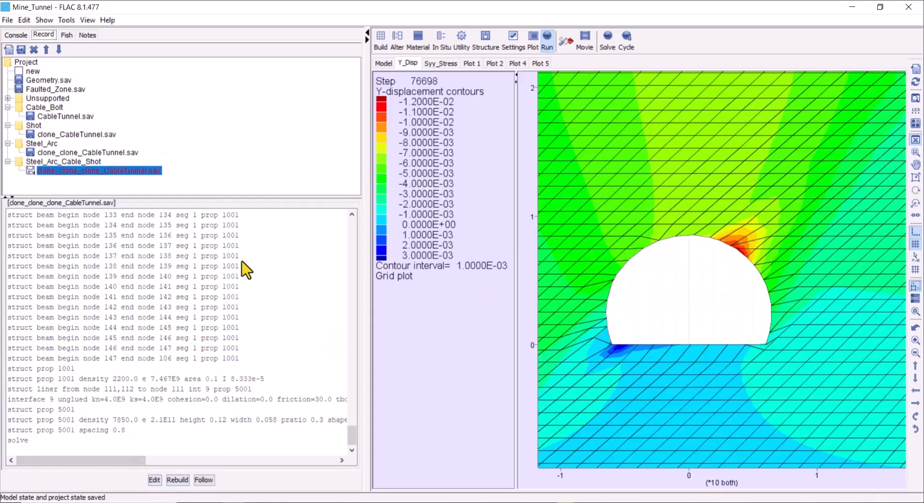
# Inspect the cables, beams and liners around the tunnel in the model plot.
pyautogui.click(383, 63)
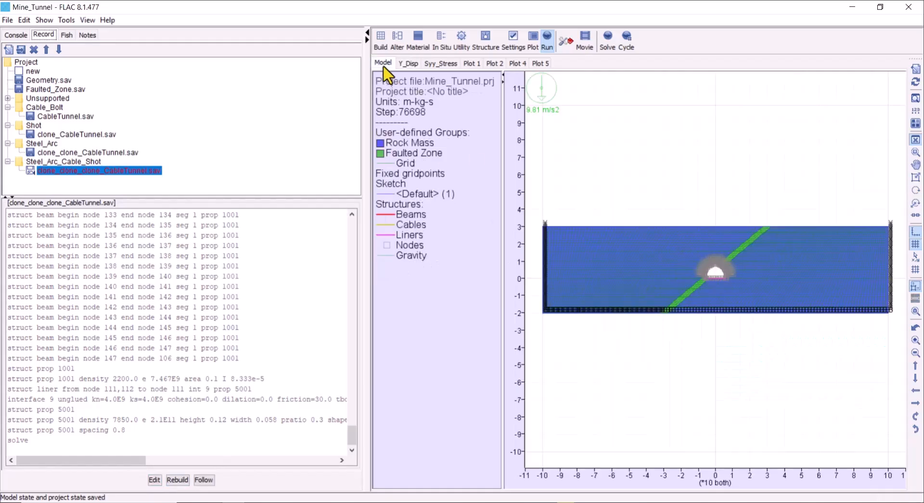
pyautogui.scroll(4, 680, 288)
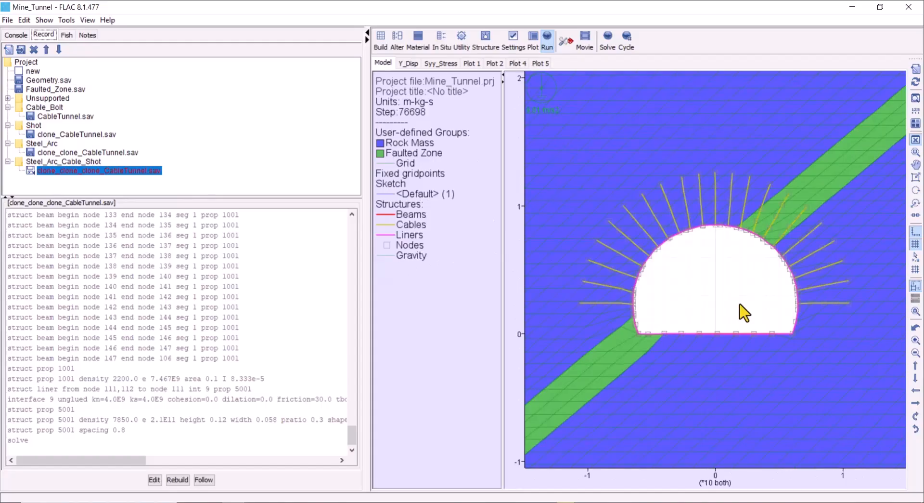
pyautogui.scroll(3, 669, 281)
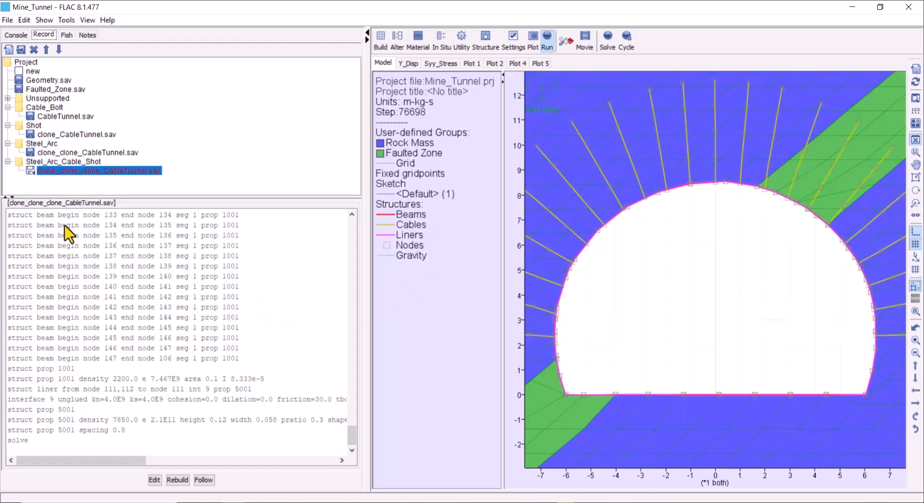
# Compare the combined support's y-displacement contours with those of the restored Steel_Arc, Shot and Cable_Bolt states.
pyautogui.click(407, 64)
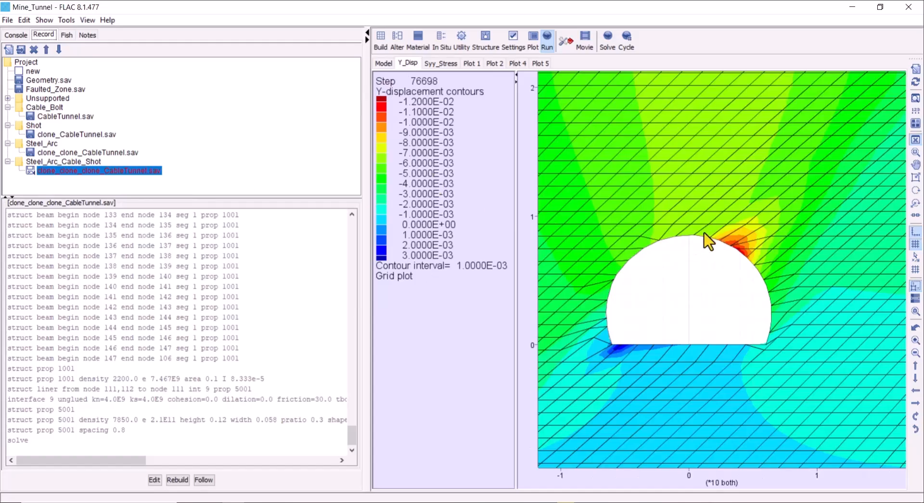
pyautogui.doubleClick(45, 152)
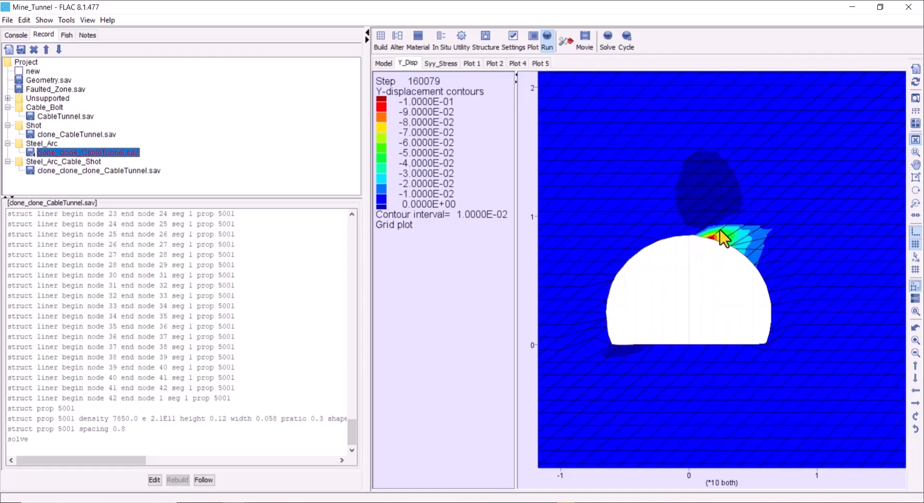
pyautogui.doubleClick(60, 135)
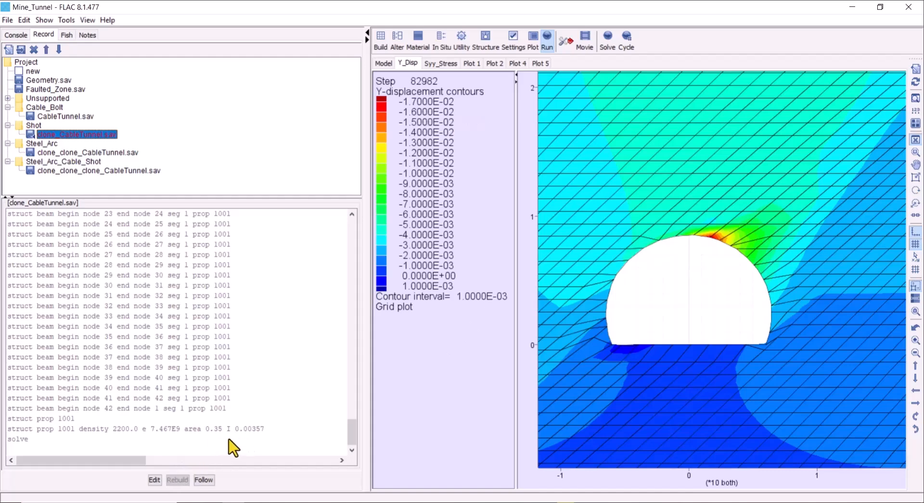
pyautogui.click(41, 116)
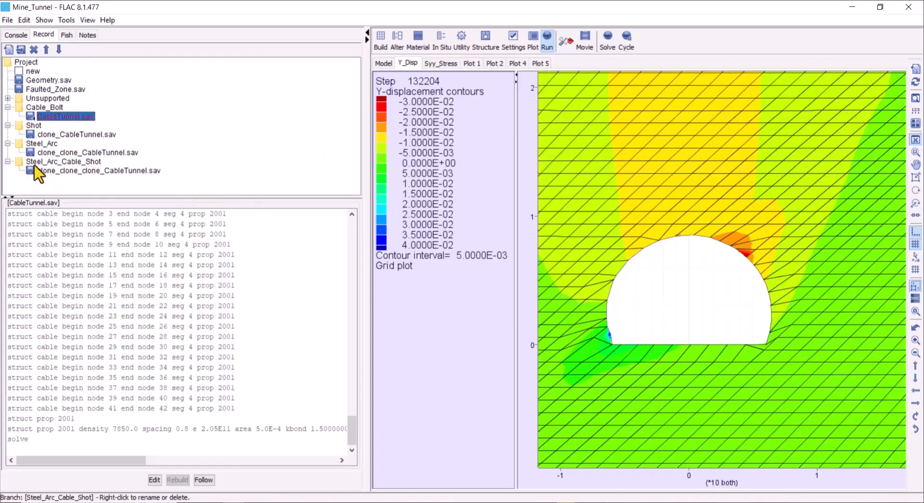
# Restore the Shot, Steel_Arc and Steel_Arc_Cable_Shot states in turn, and recheck the y-displacement contour range of each.
pyautogui.click(94, 172)
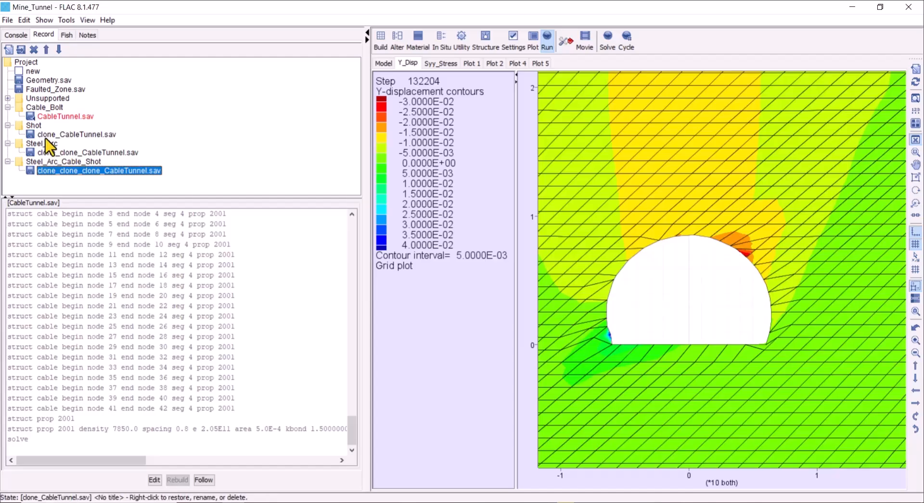
pyautogui.click(46, 137)
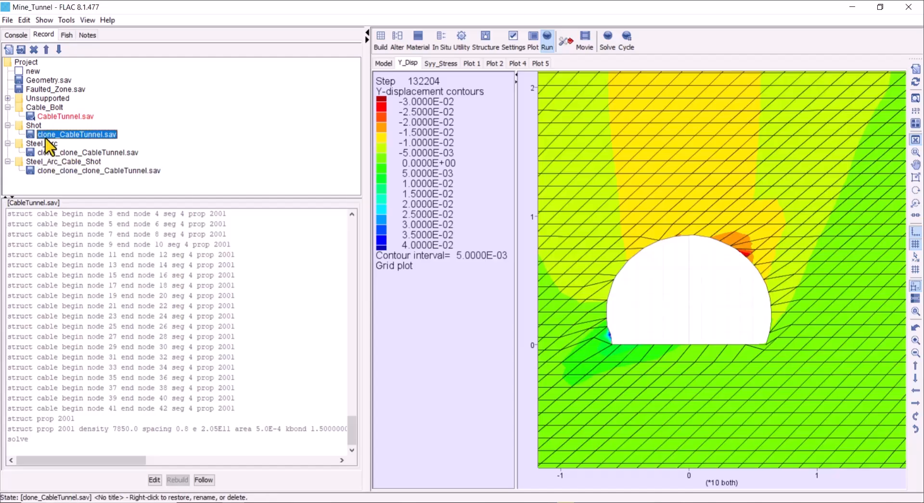
pyautogui.doubleClick(46, 137)
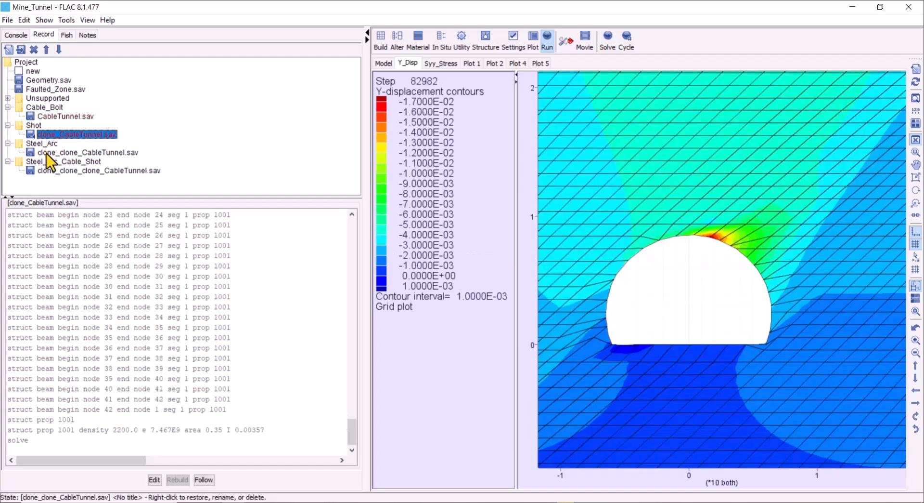
pyautogui.click(47, 153)
pyautogui.doubleClick(47, 153)
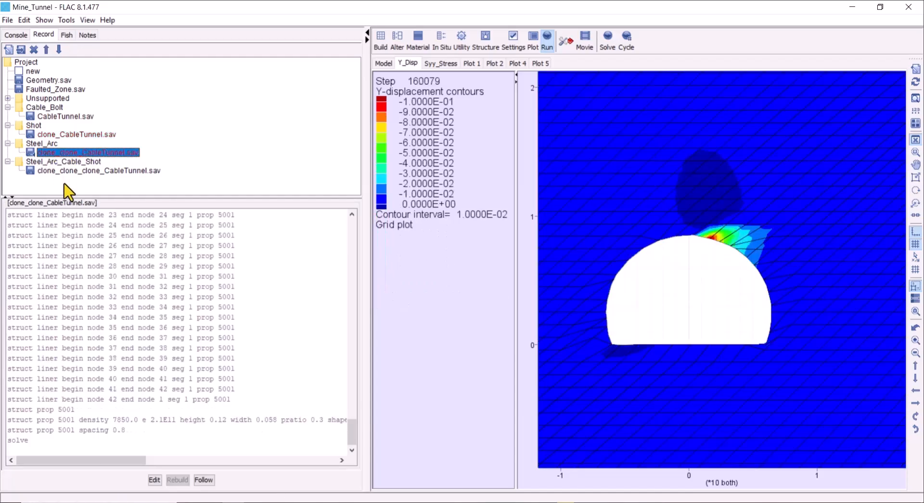
pyautogui.doubleClick(54, 170)
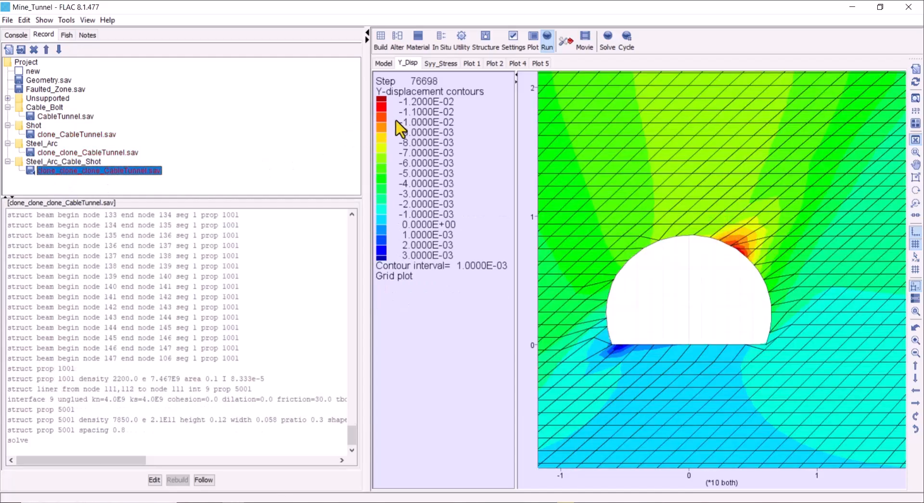